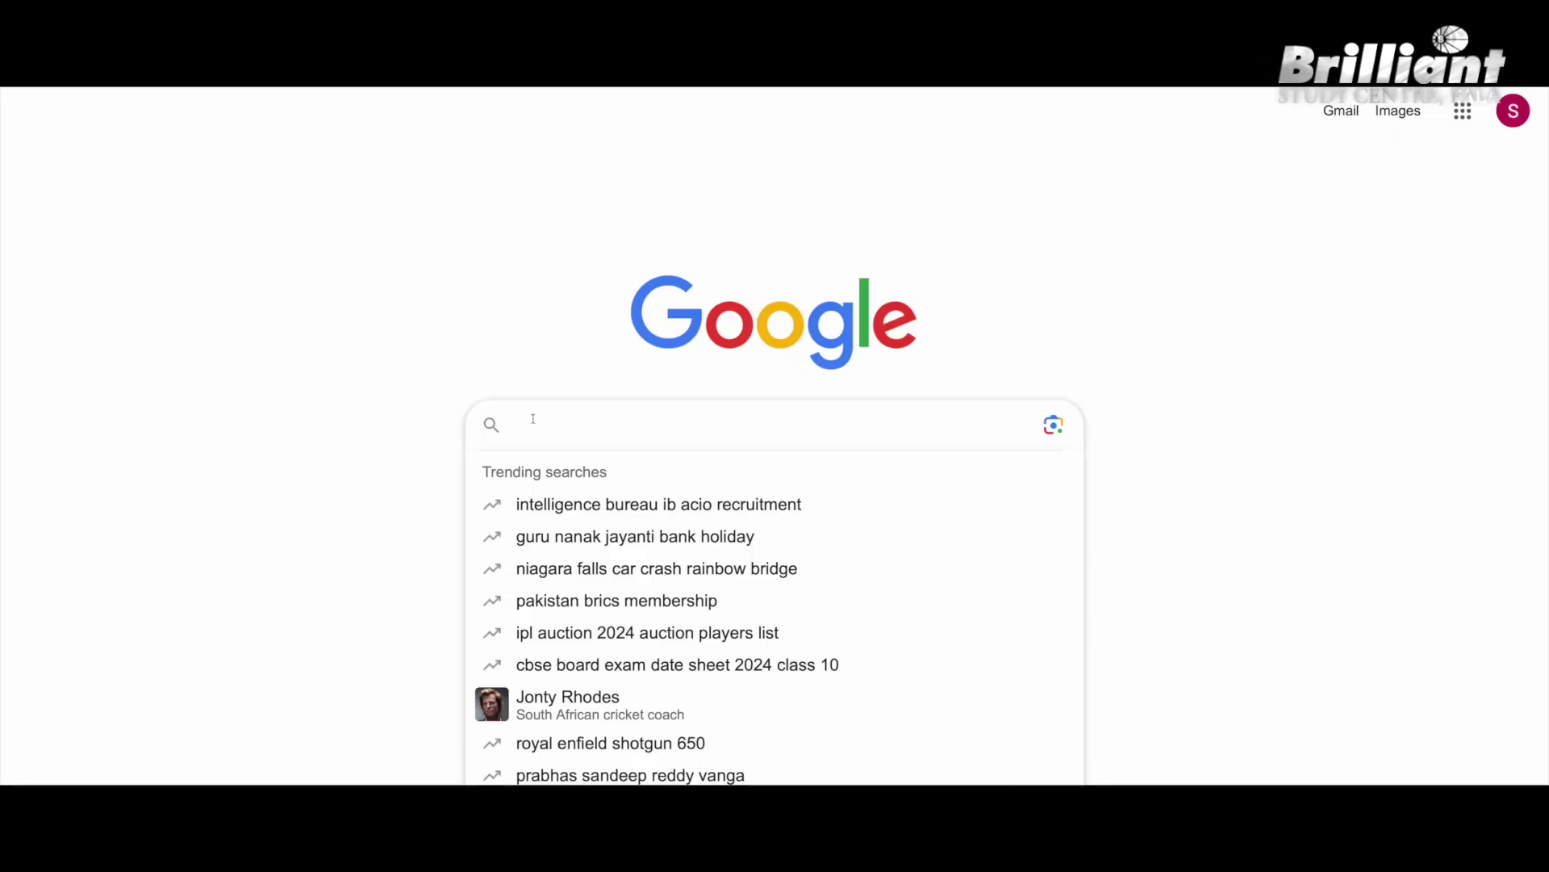
# - Search Google for brilliantpala and open the Brilliant Pala site from the results
pyautogui.write('brilliantpala')
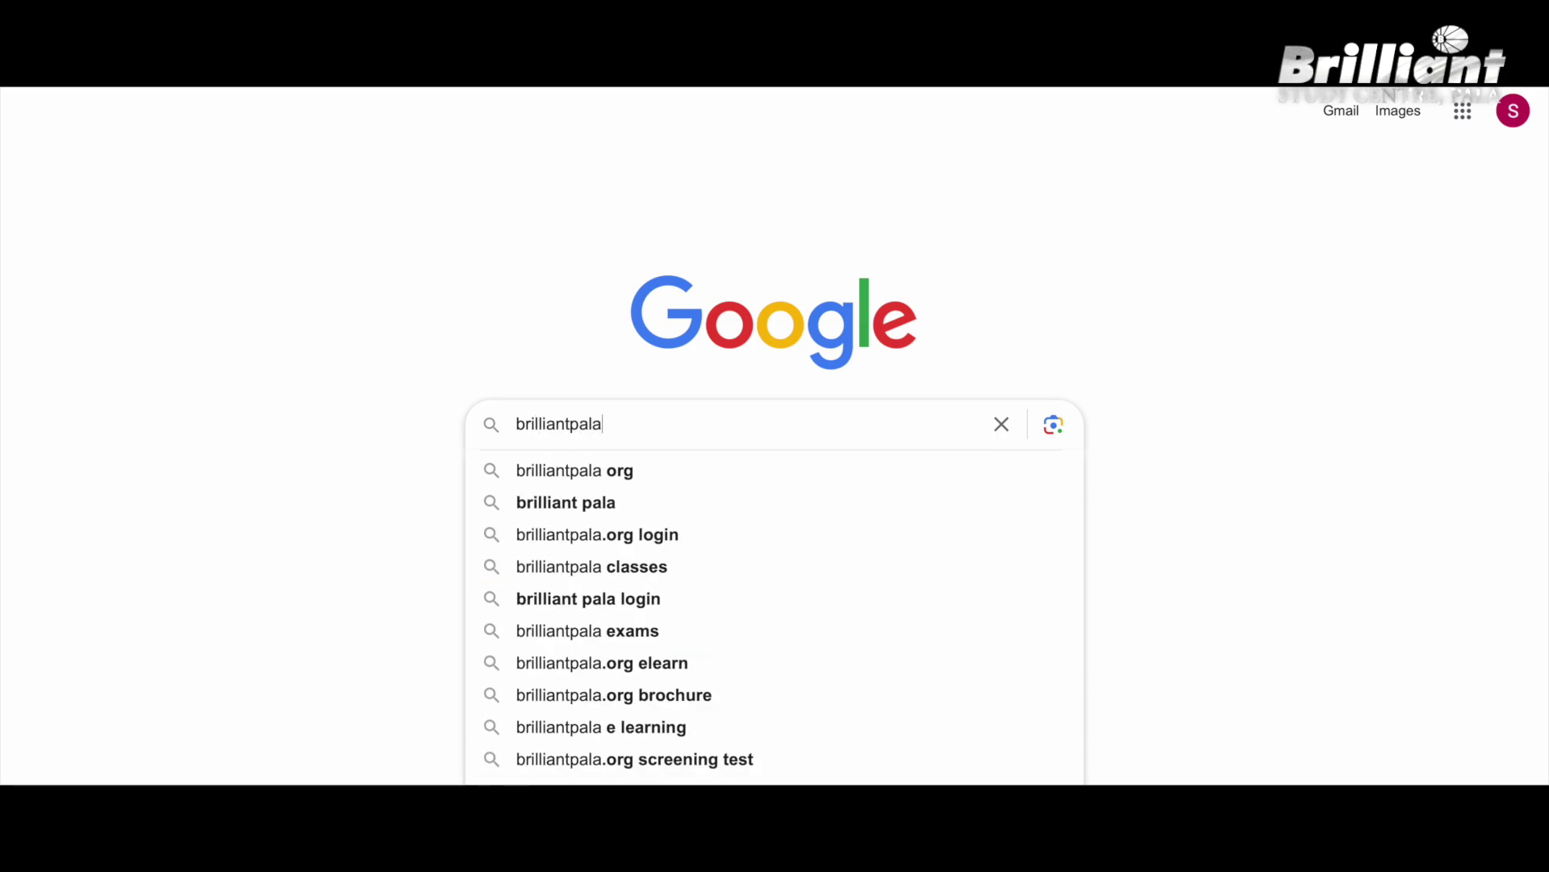
pyautogui.press('Return')
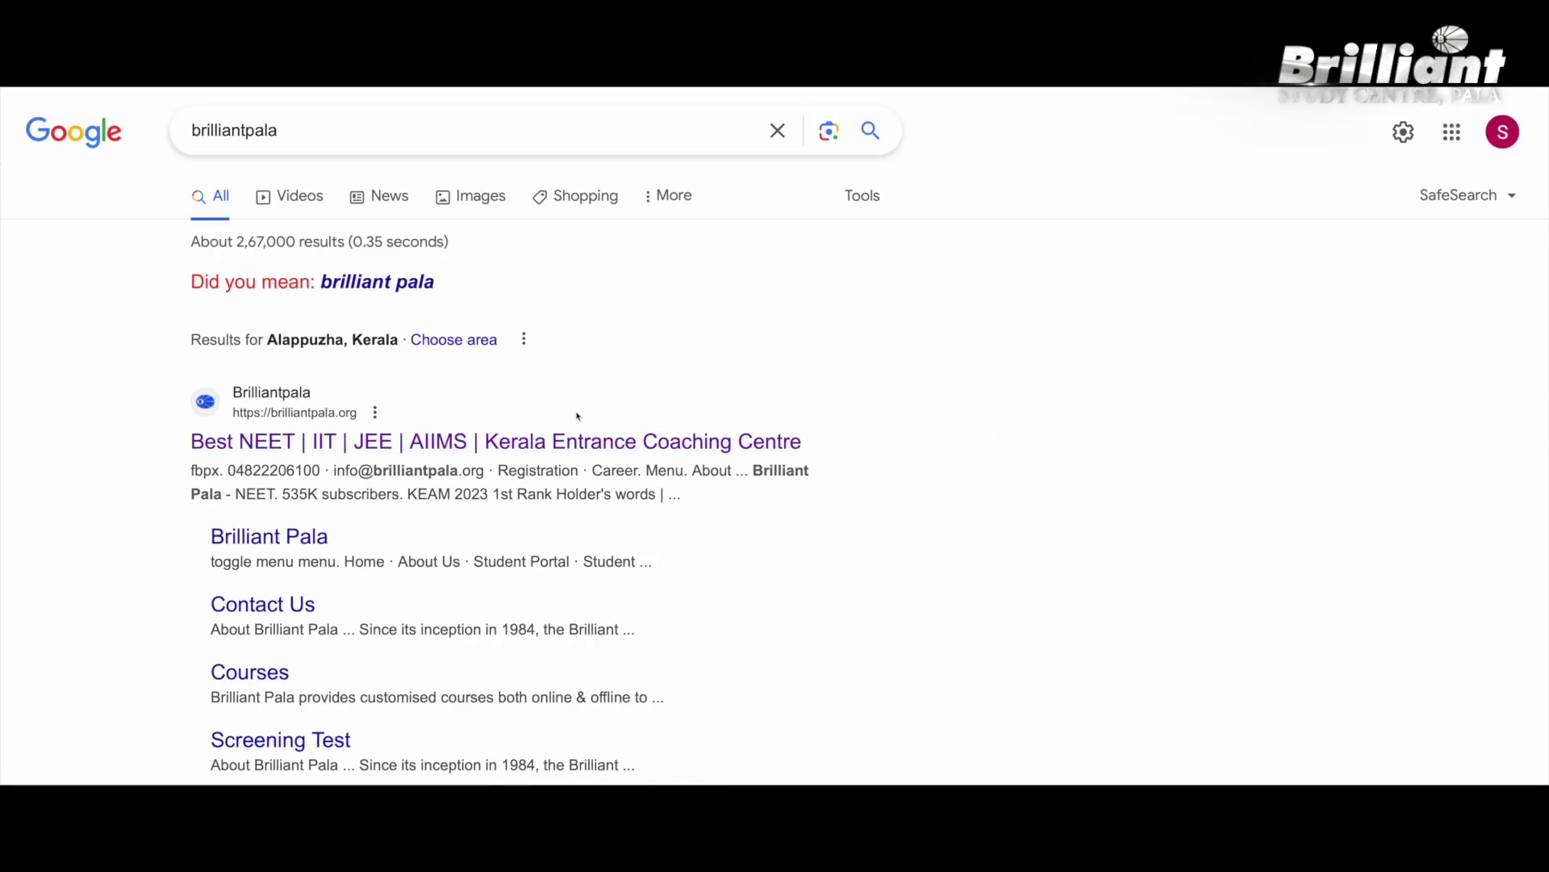
pyautogui.click(577, 441)
# - Browse the homepage and Courses menu, then open the TEST SERIES listing of 360 Degree and BTS series
pyautogui.scroll(-2, 1453, 504)
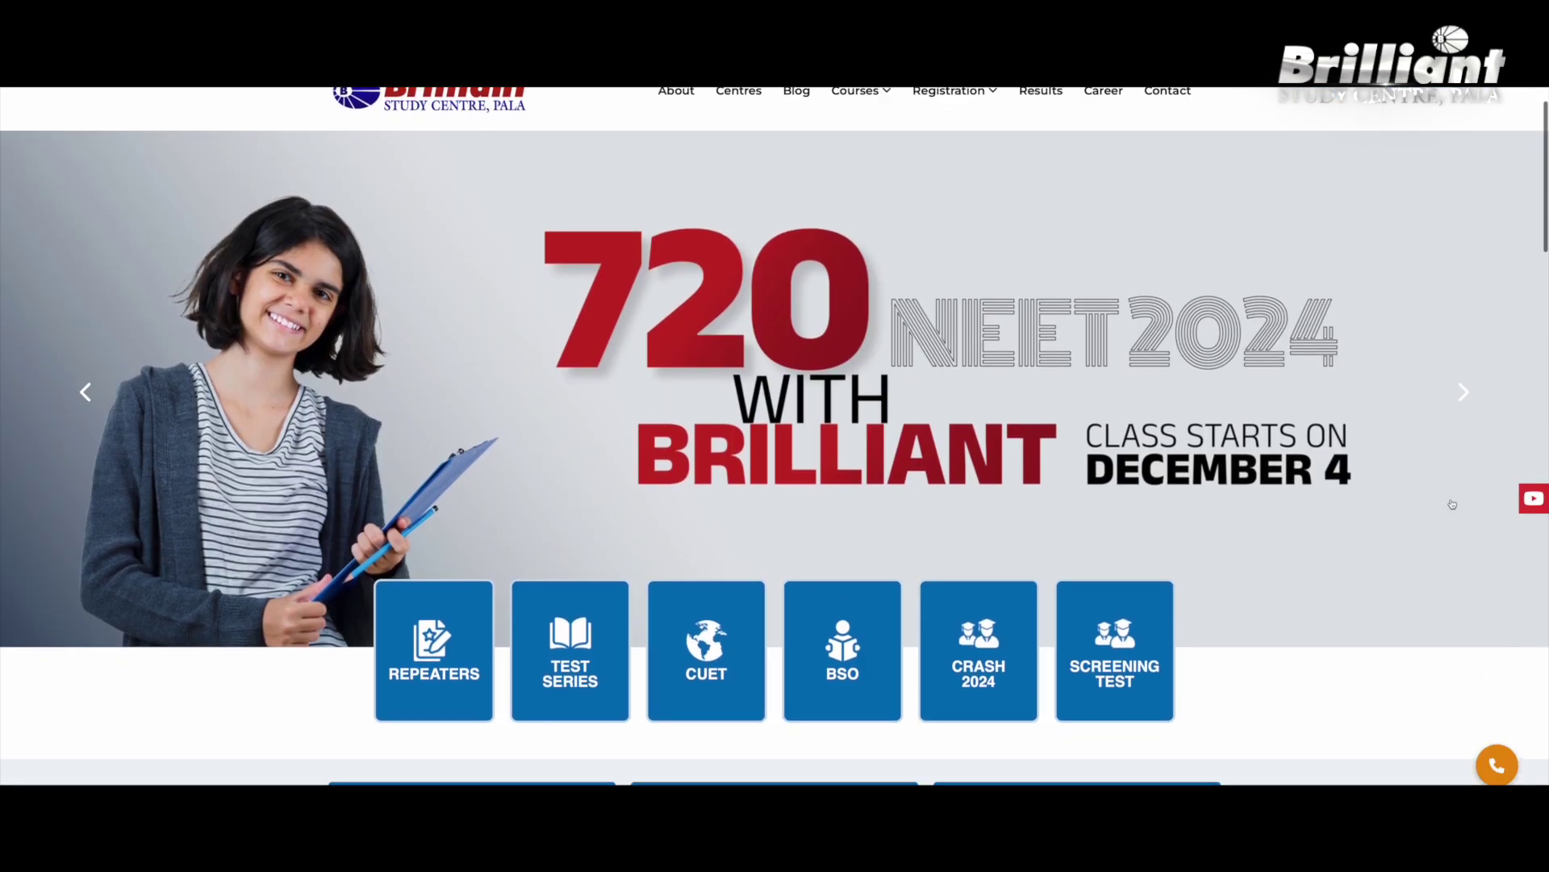
pyautogui.scroll(-3, 1453, 503)
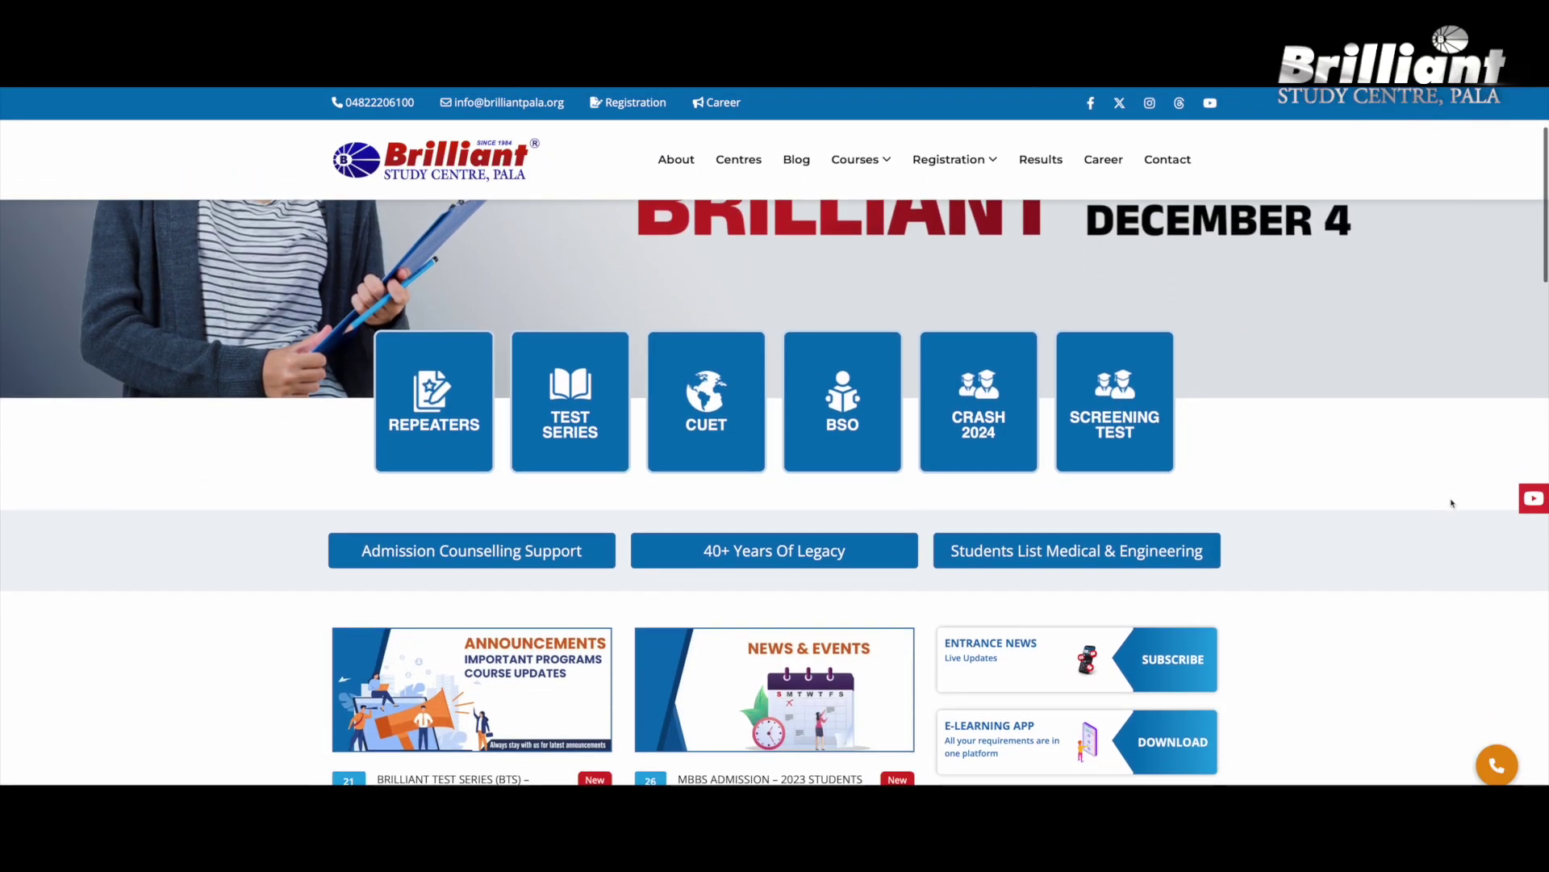
pyautogui.scroll(-2, 1453, 504)
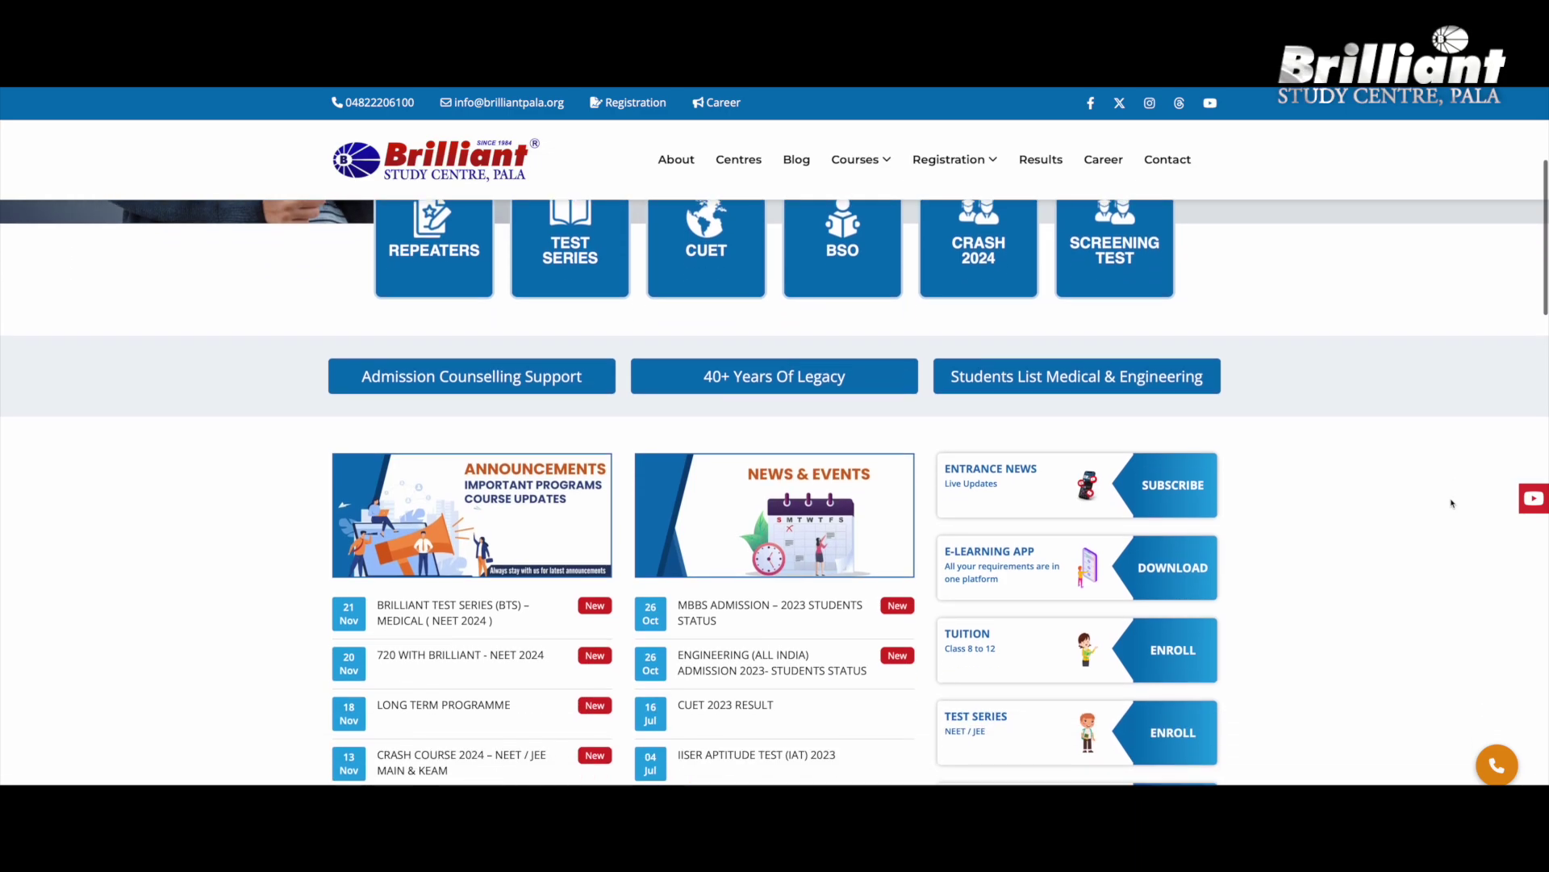
pyautogui.scroll(-2, 1453, 504)
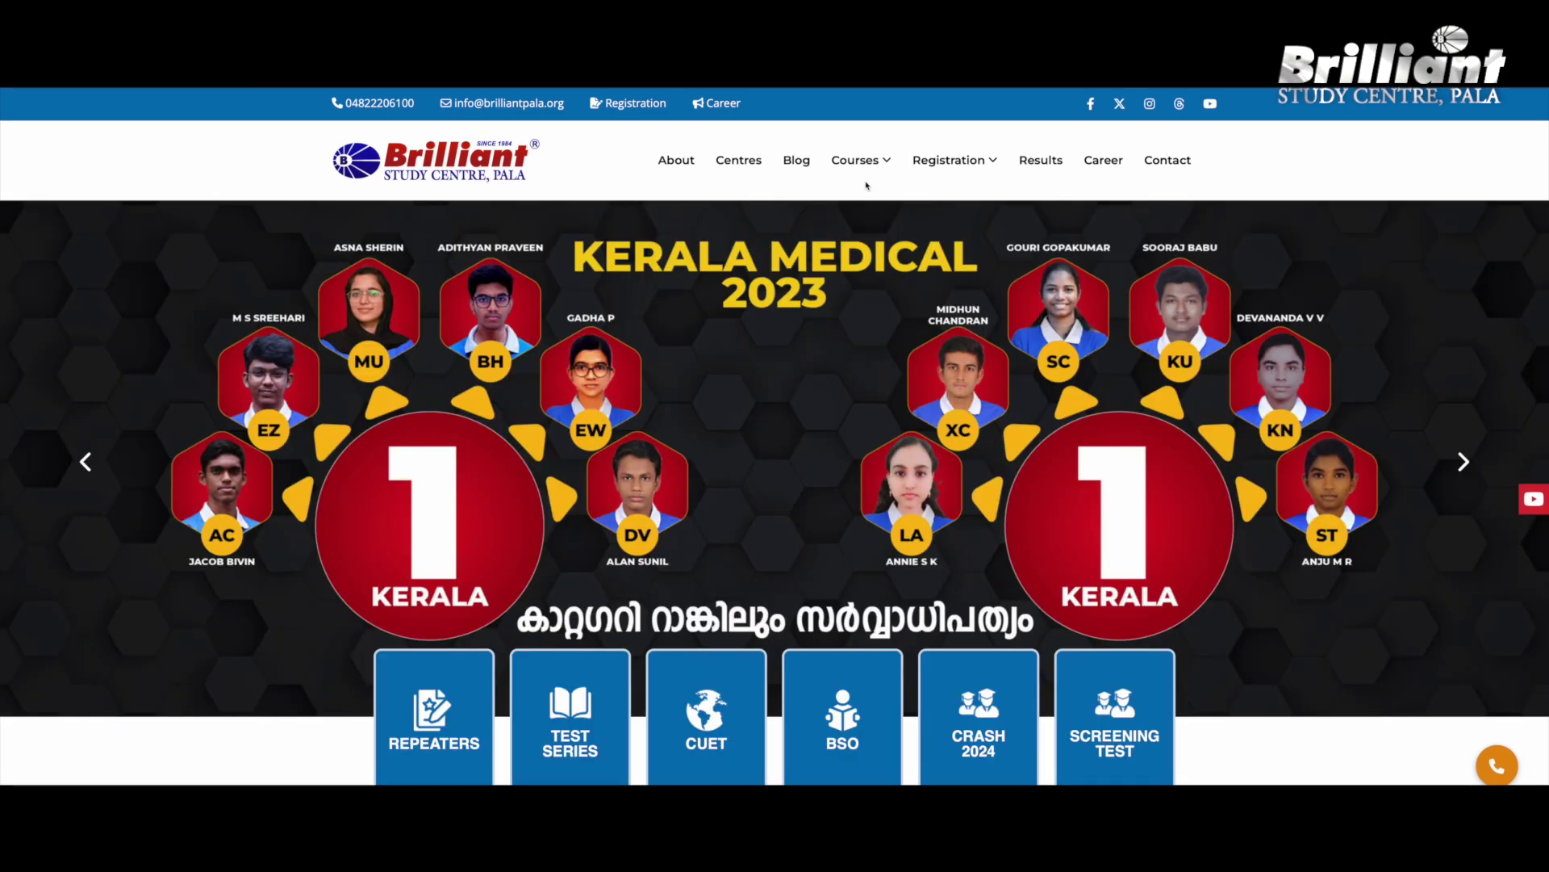
pyautogui.moveTo(866, 185)
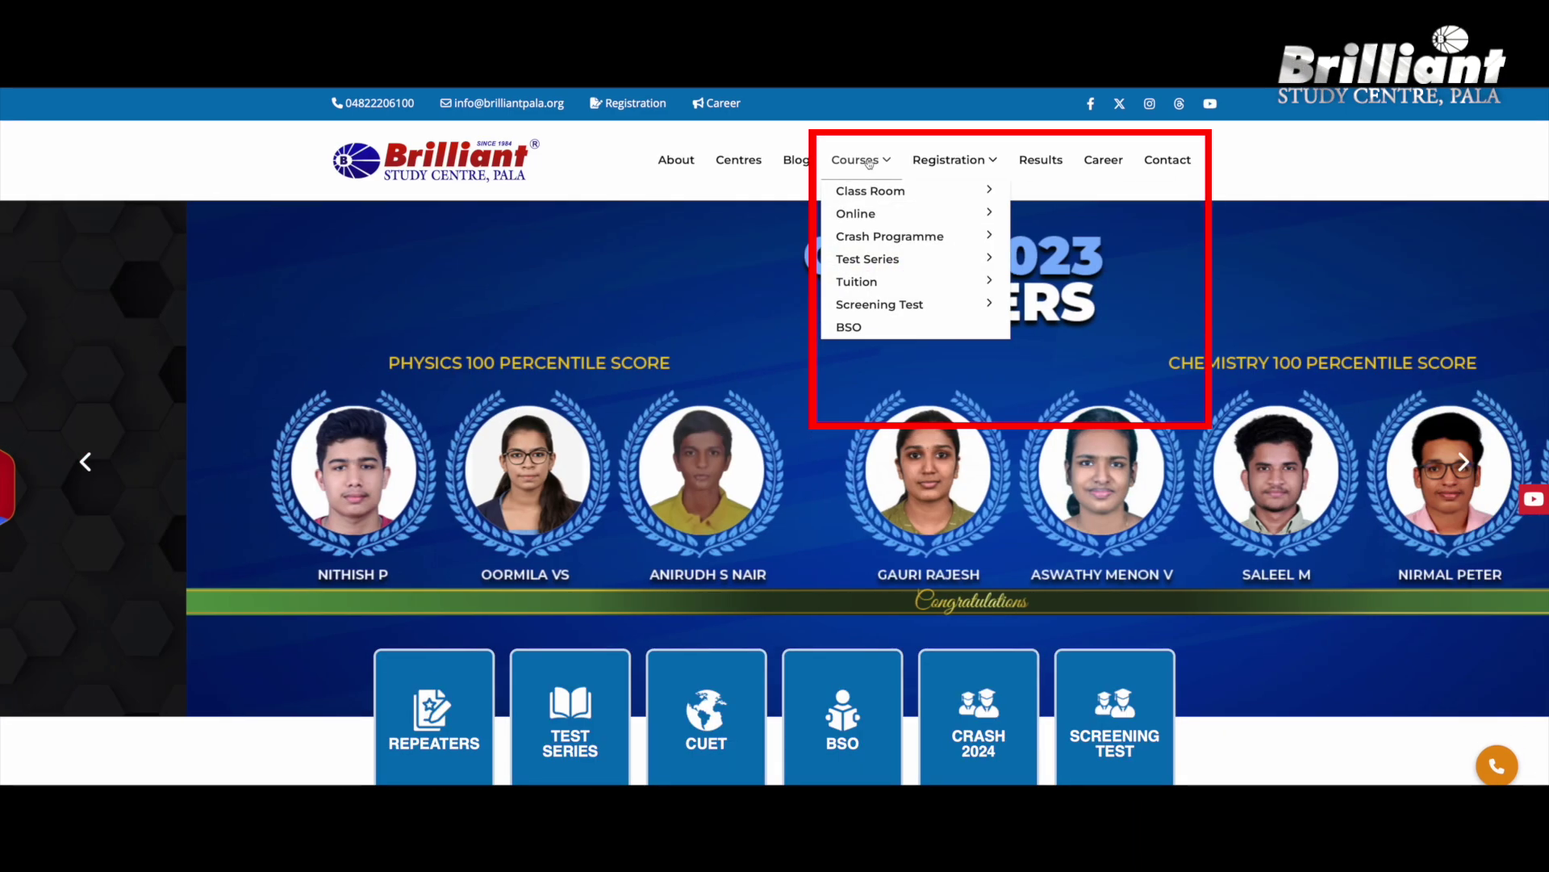
pyautogui.moveTo(876, 227)
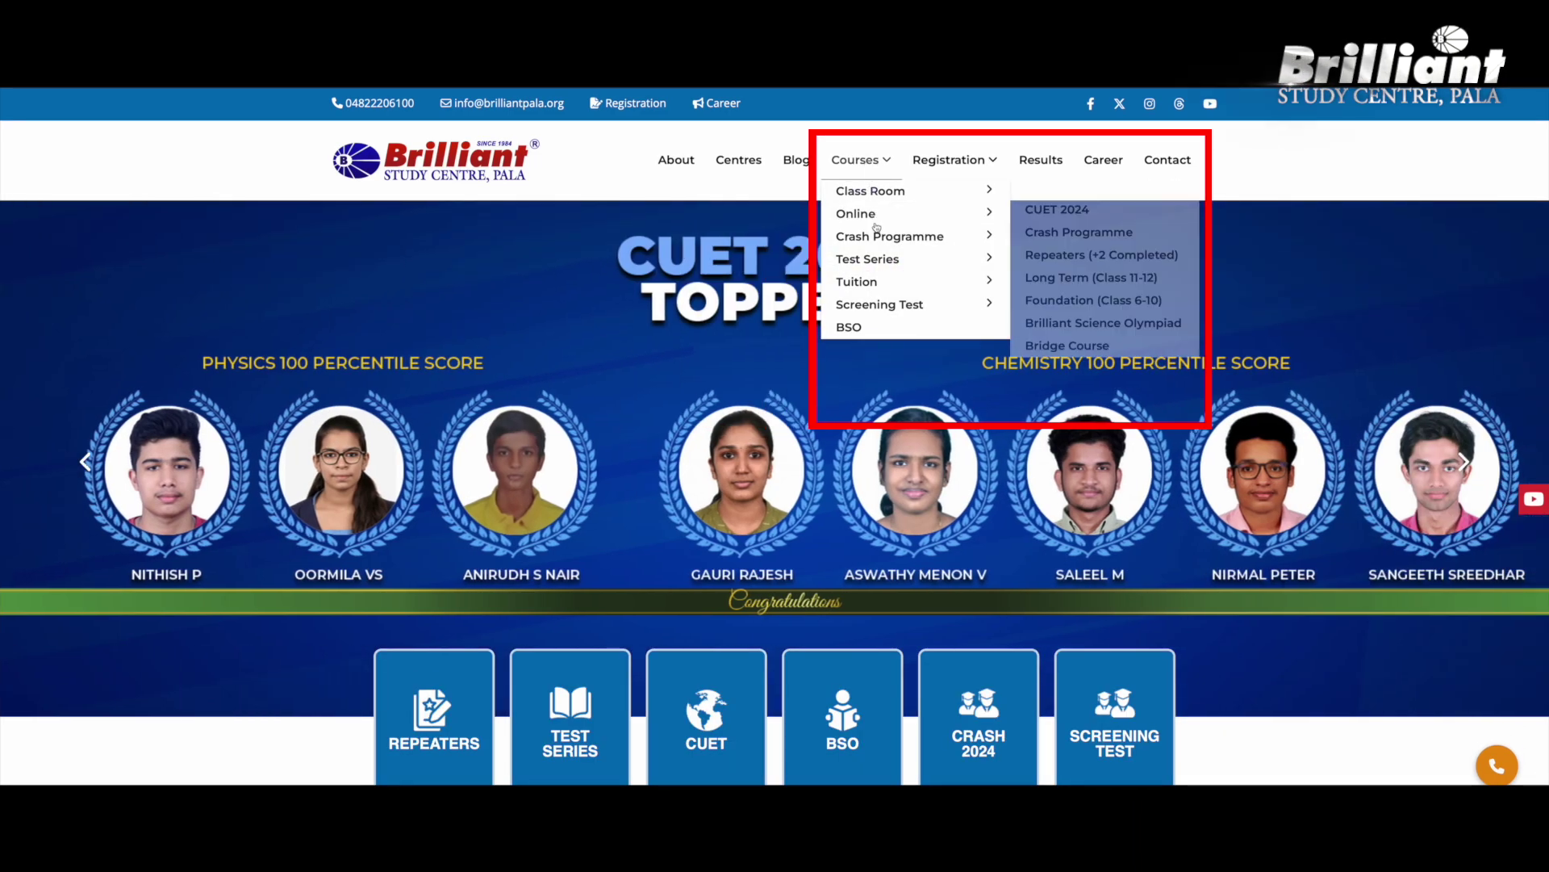
pyautogui.moveTo(877, 259)
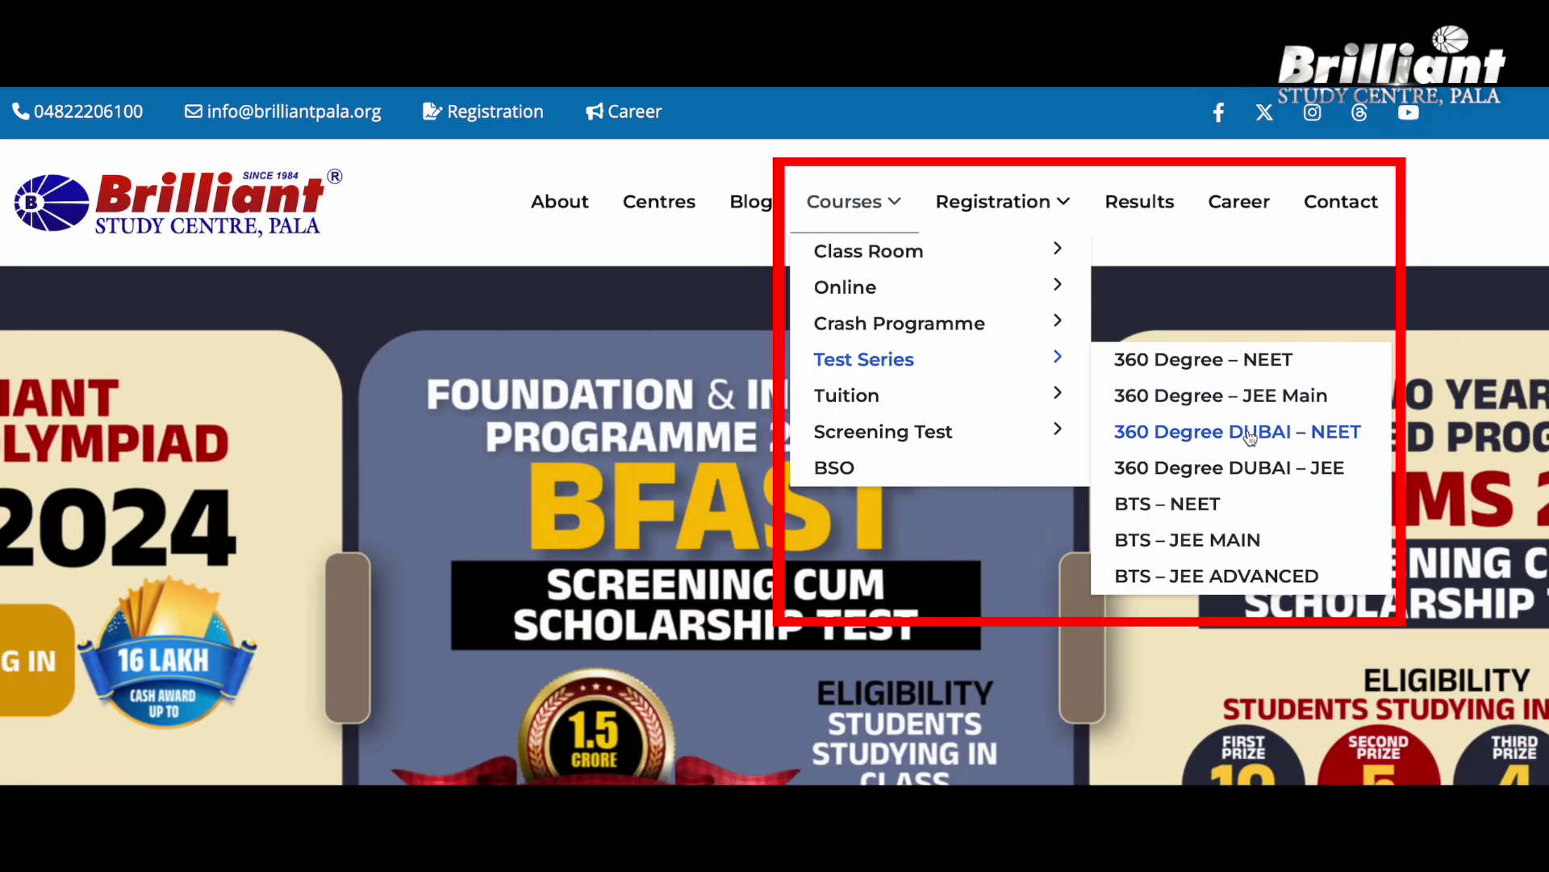
pyautogui.scroll(-5, 1263, 509)
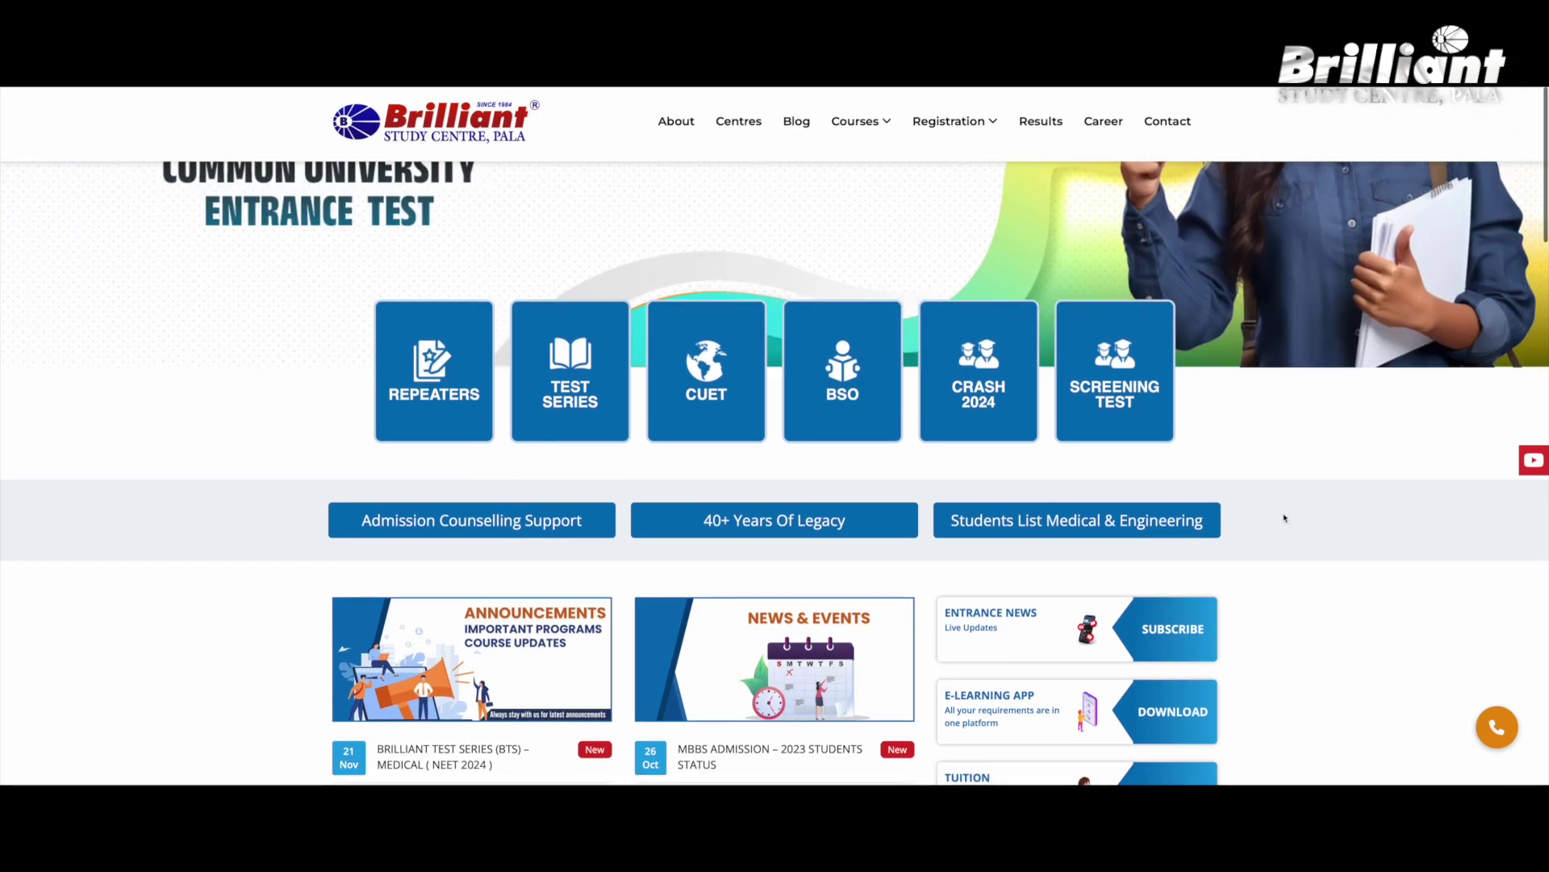
pyautogui.moveTo(571, 363)
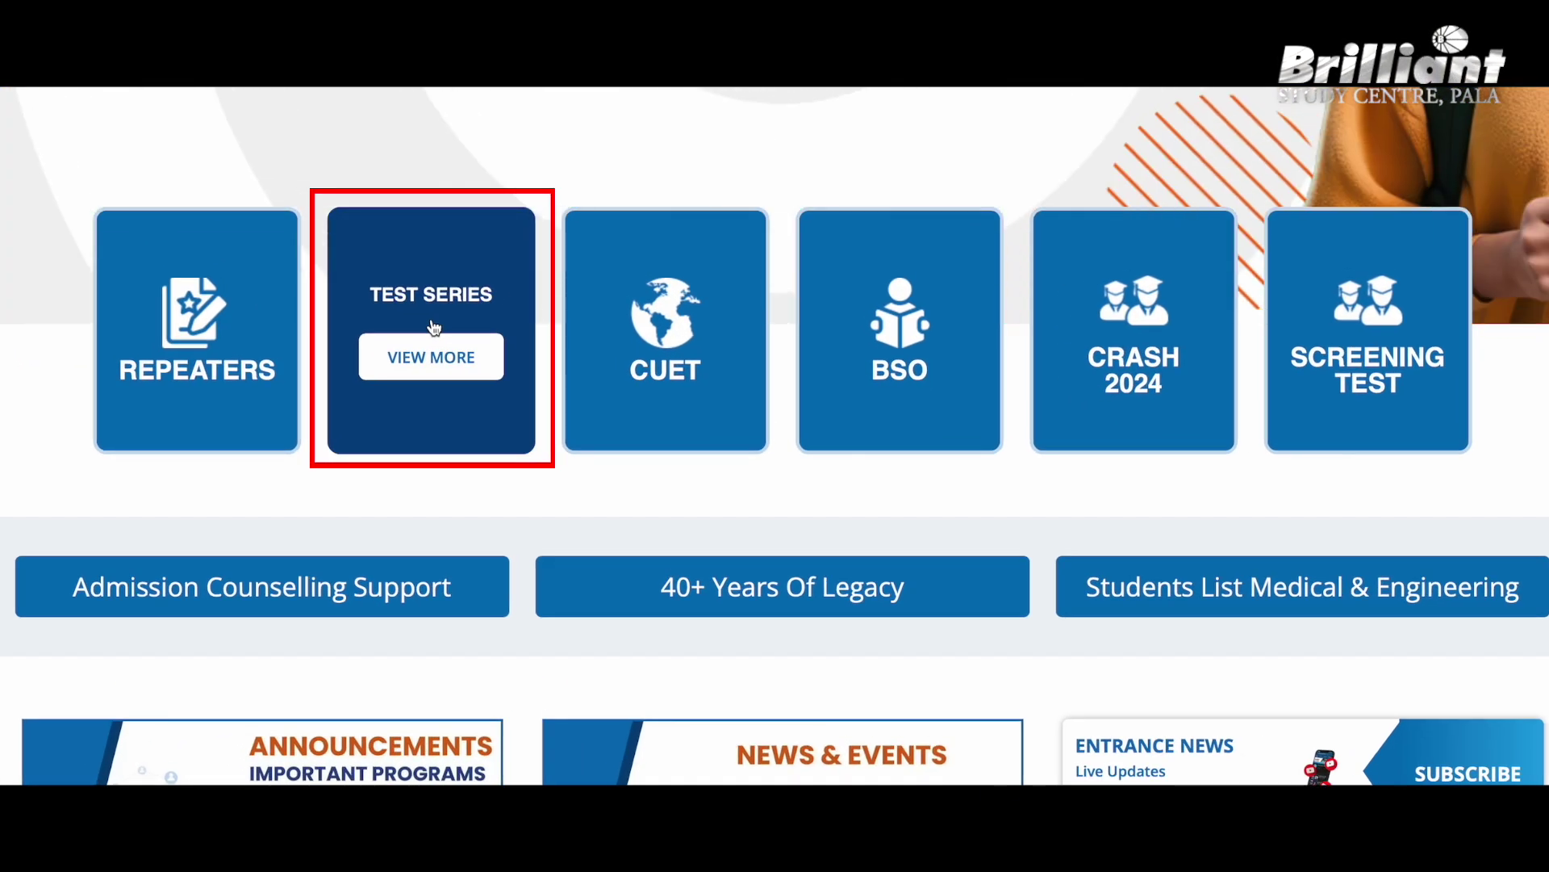
pyautogui.click(432, 324)
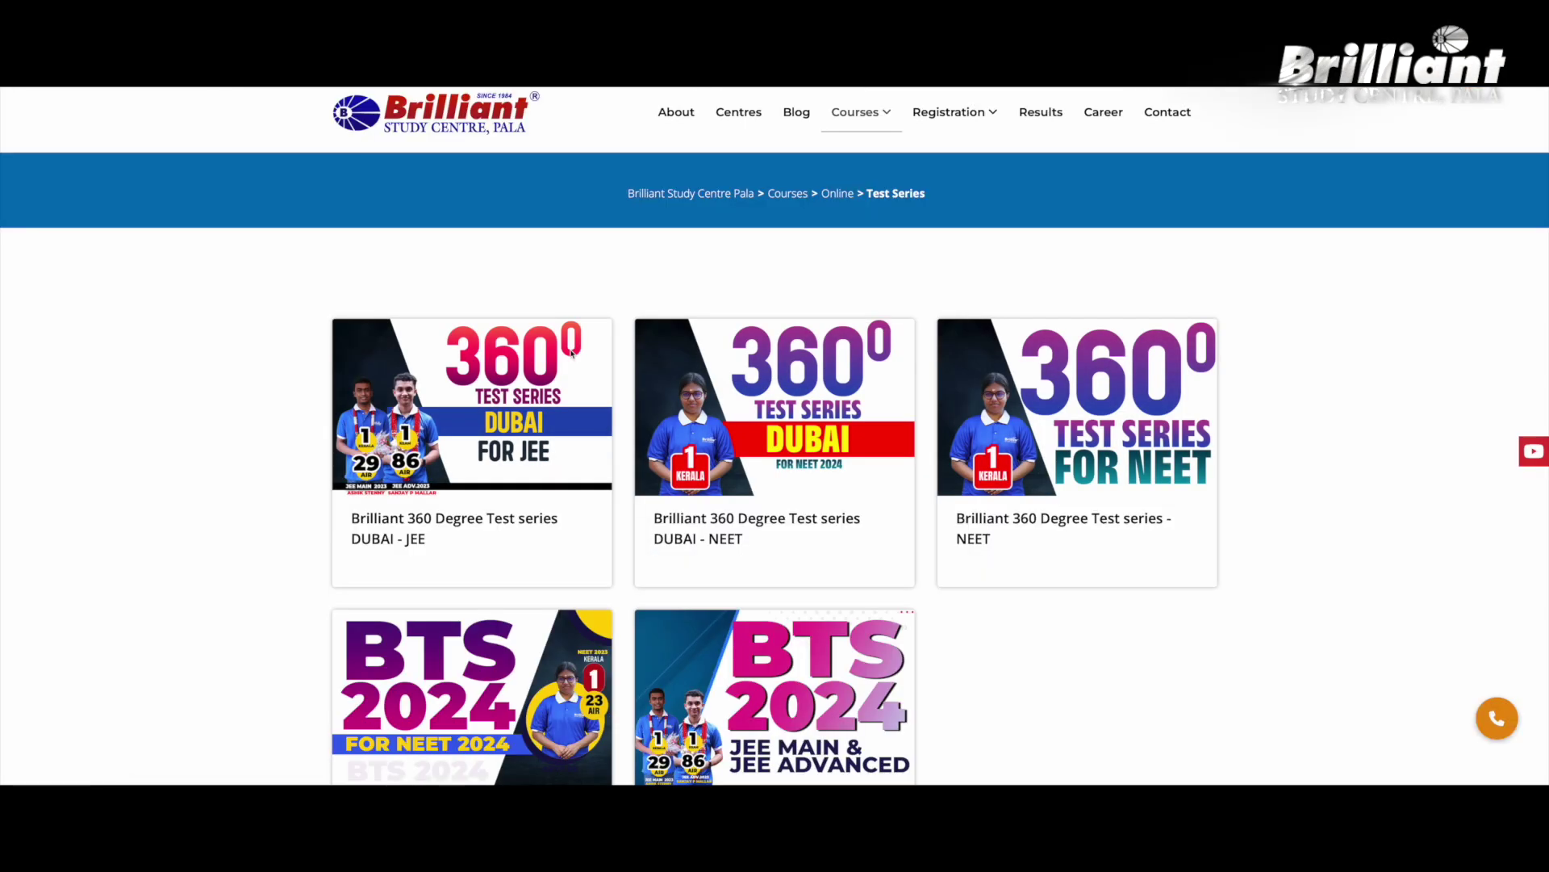
# - Open the 'Brilliant 360 Degree Test series DUBAI - NEET' card from the Test Series page
pyautogui.scroll(-3, 1247, 692)
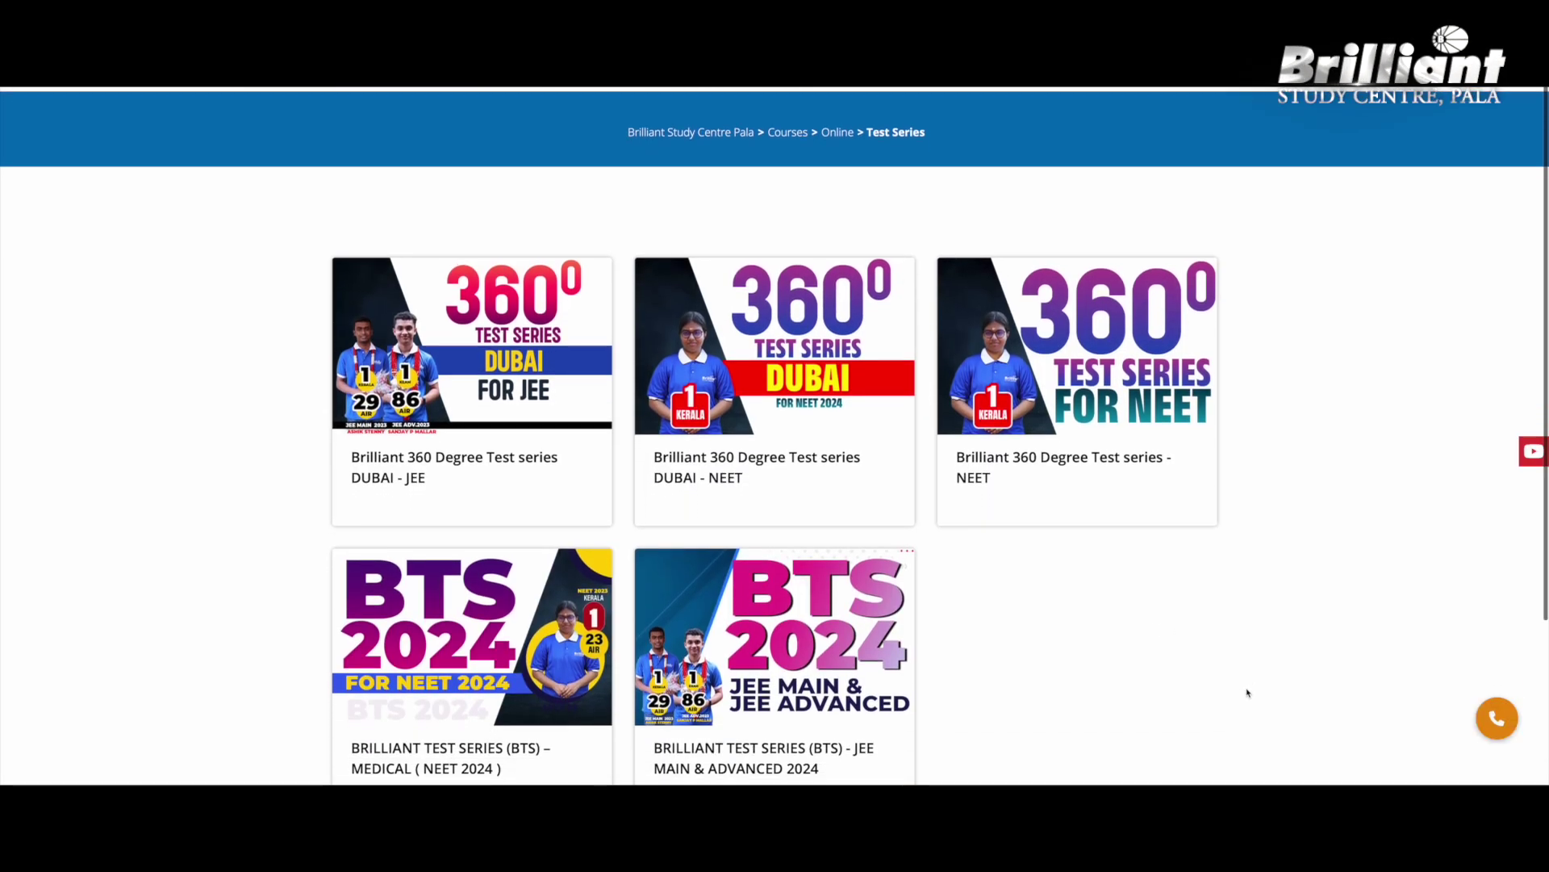
pyautogui.scroll(2, 1247, 693)
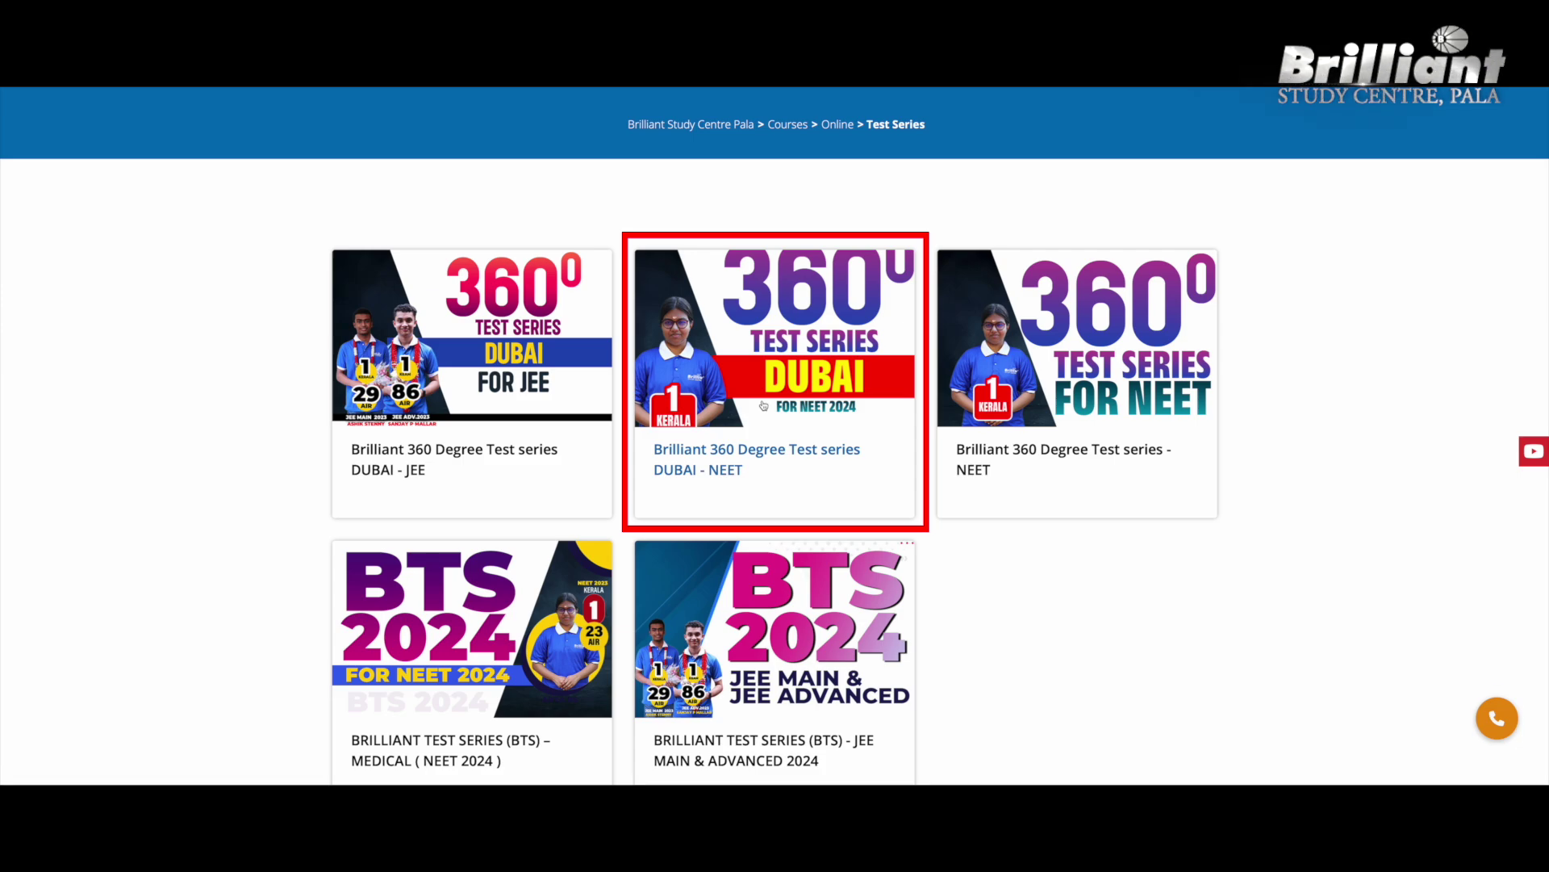
pyautogui.click(763, 406)
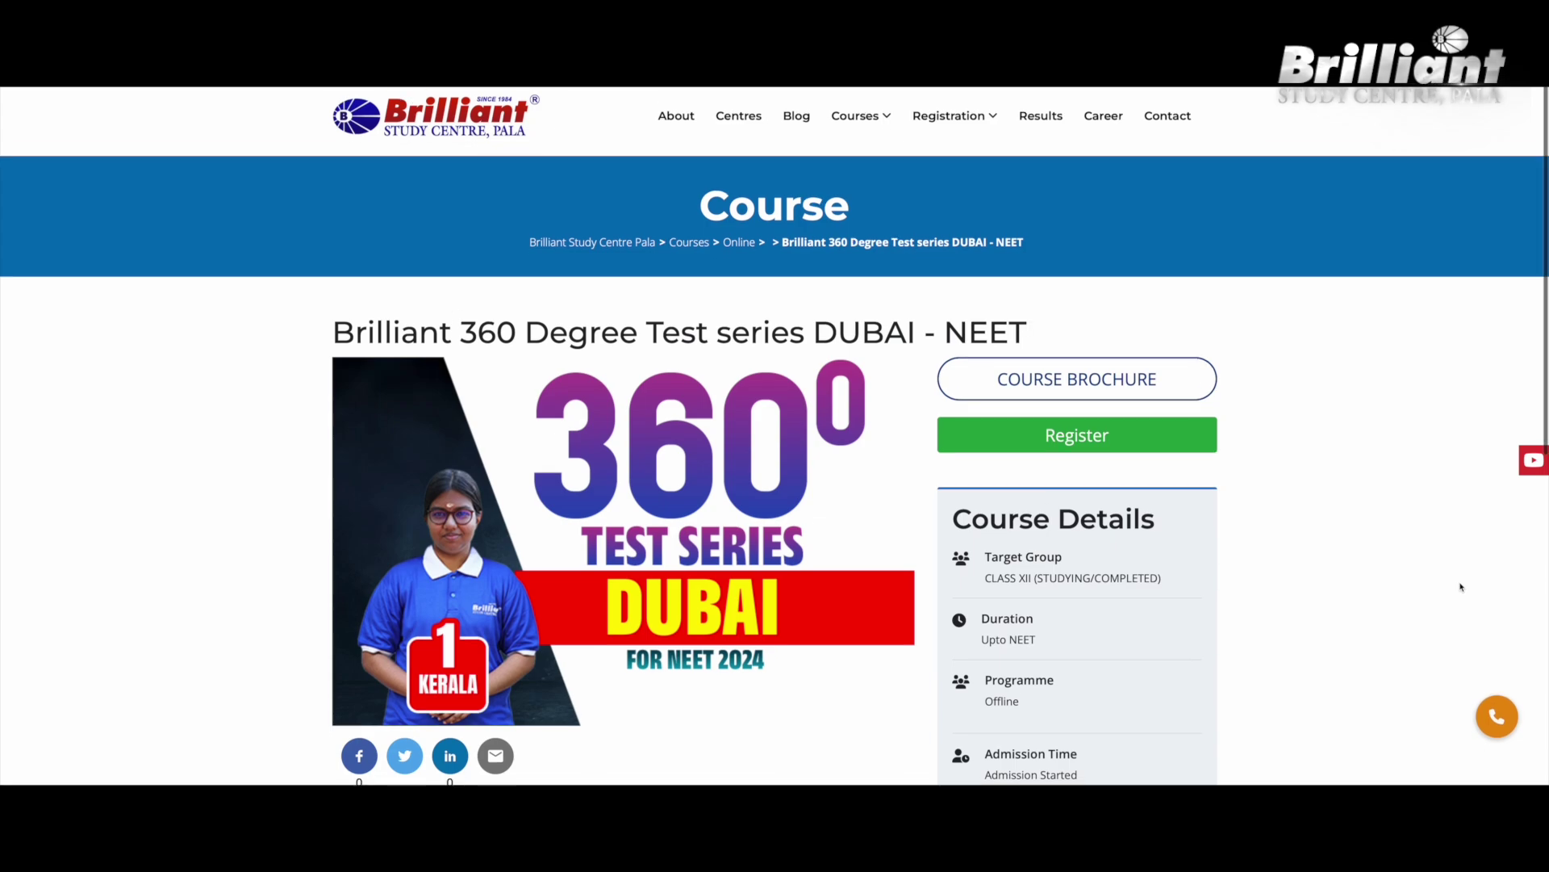
pyautogui.scroll(-3, 1461, 586)
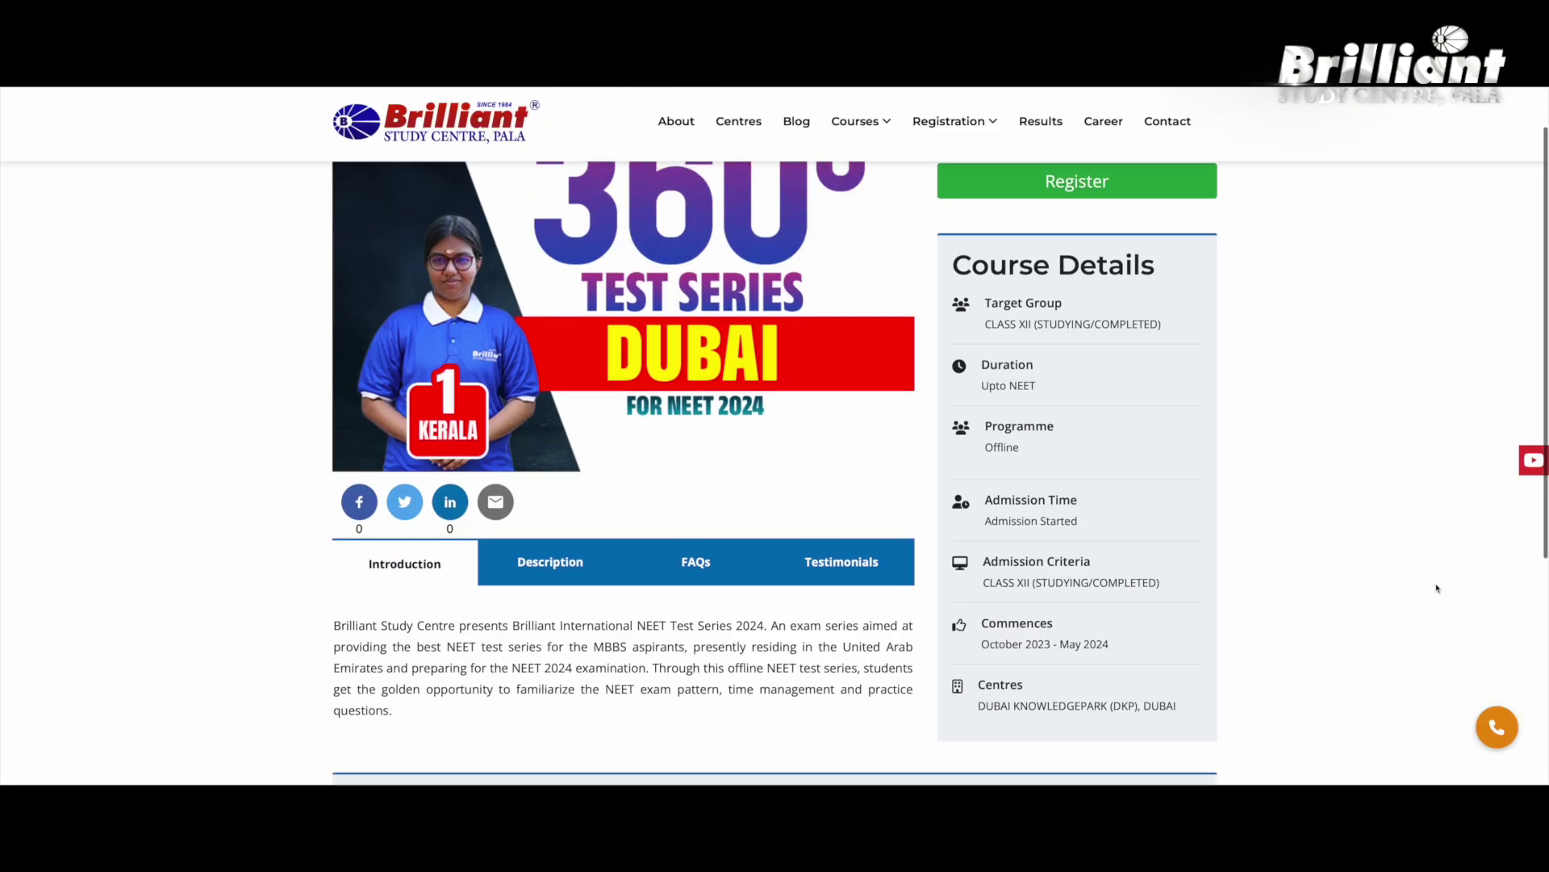
pyautogui.scroll(-3, 1437, 589)
pyautogui.scroll(-2, 1437, 588)
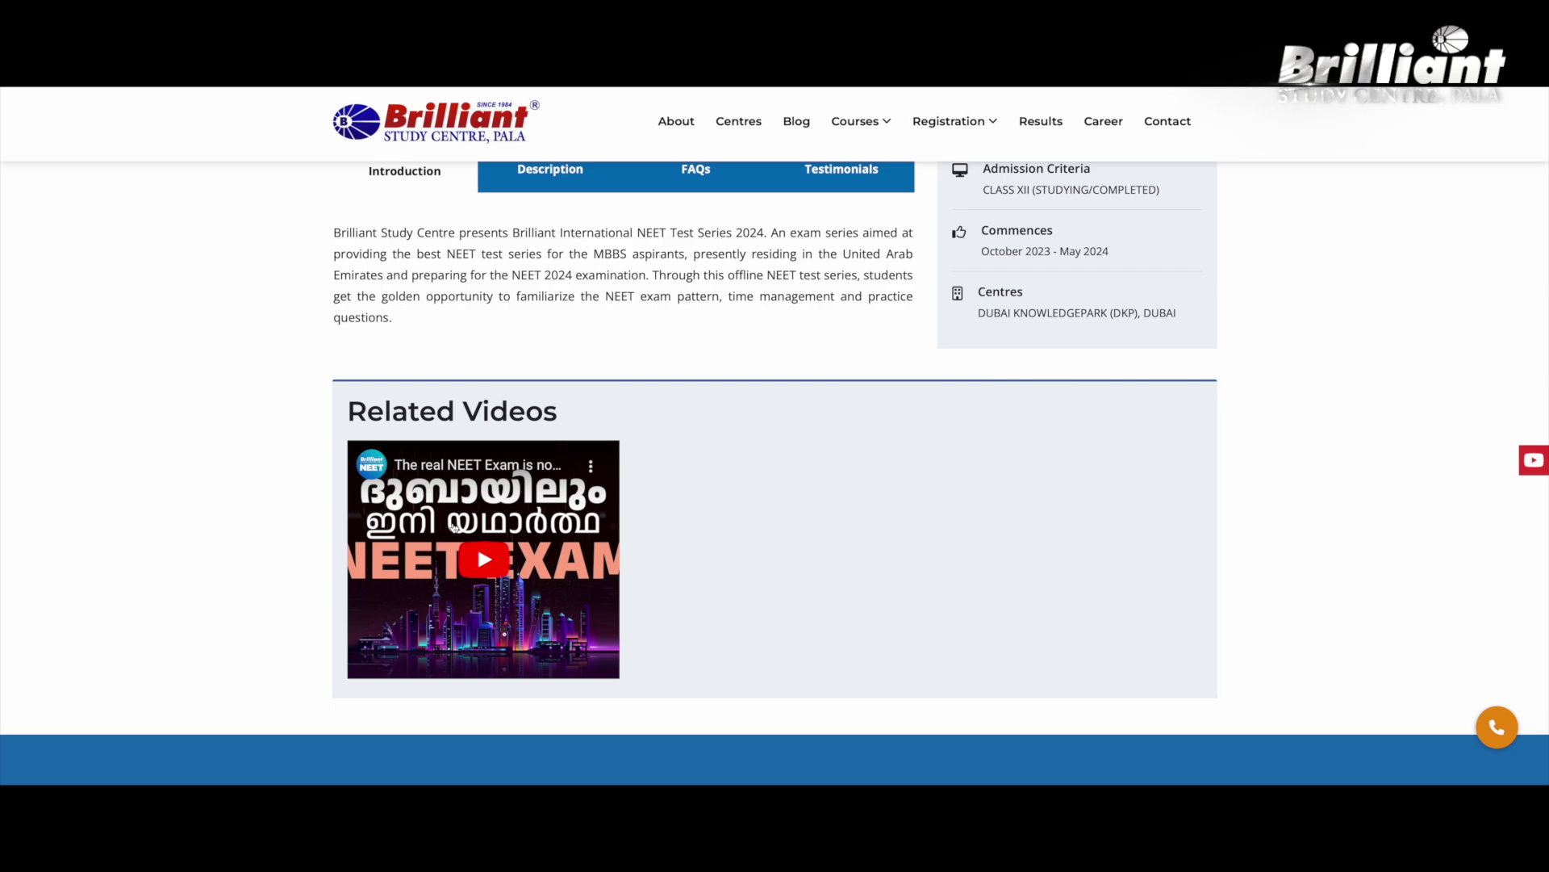
pyautogui.scroll(10, 1324, 468)
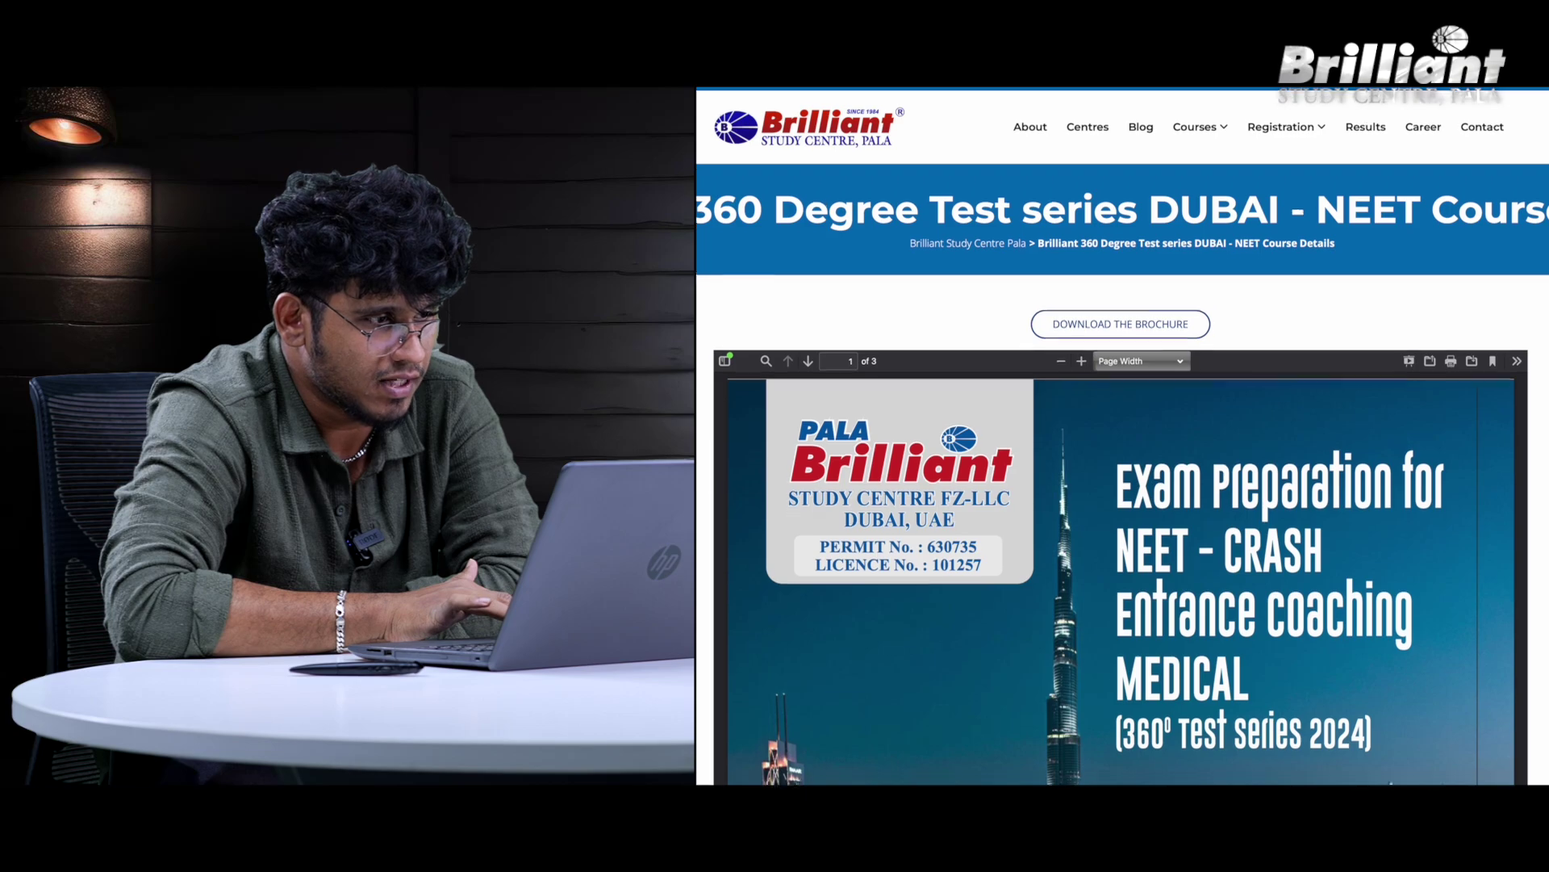
pyautogui.scroll(-3, 1359, 490)
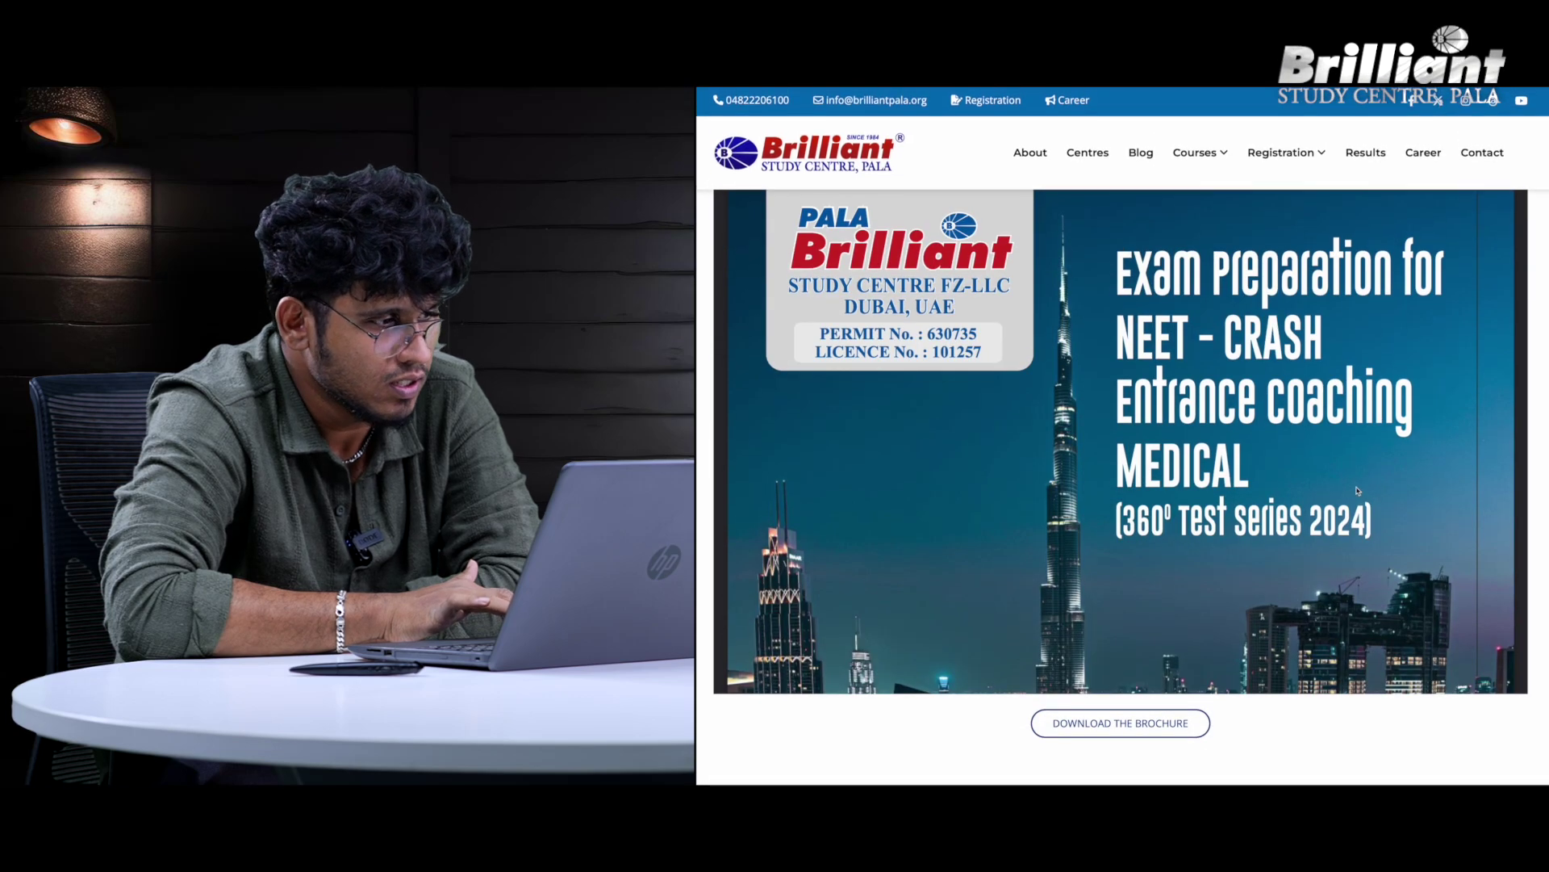
pyautogui.scroll(3, 1359, 490)
pyautogui.scroll(-2, 1358, 490)
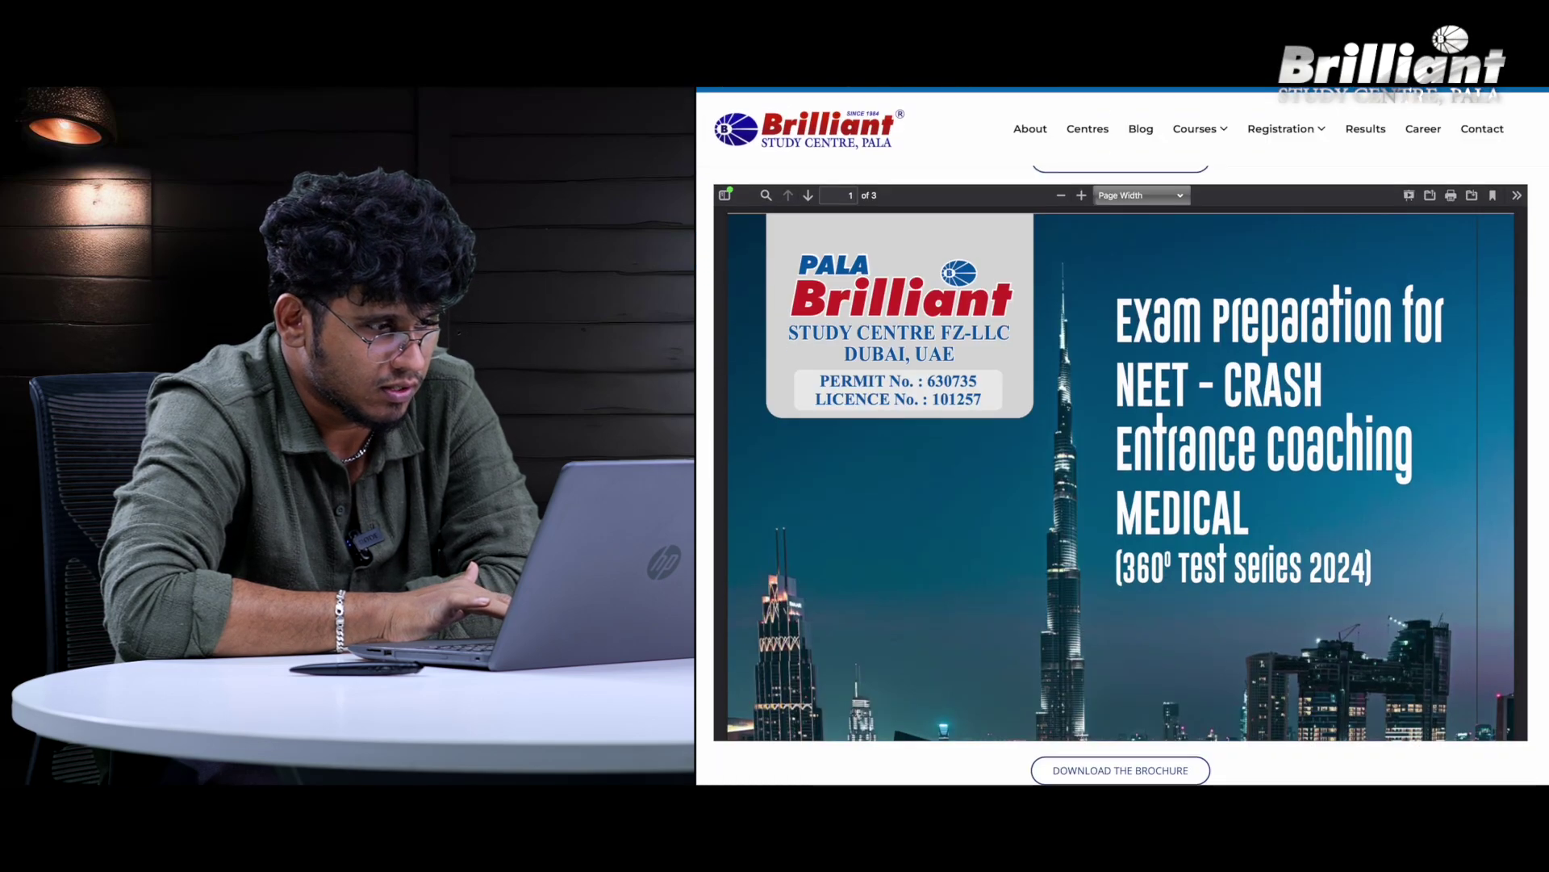
pyautogui.scroll(-5, 1311, 486)
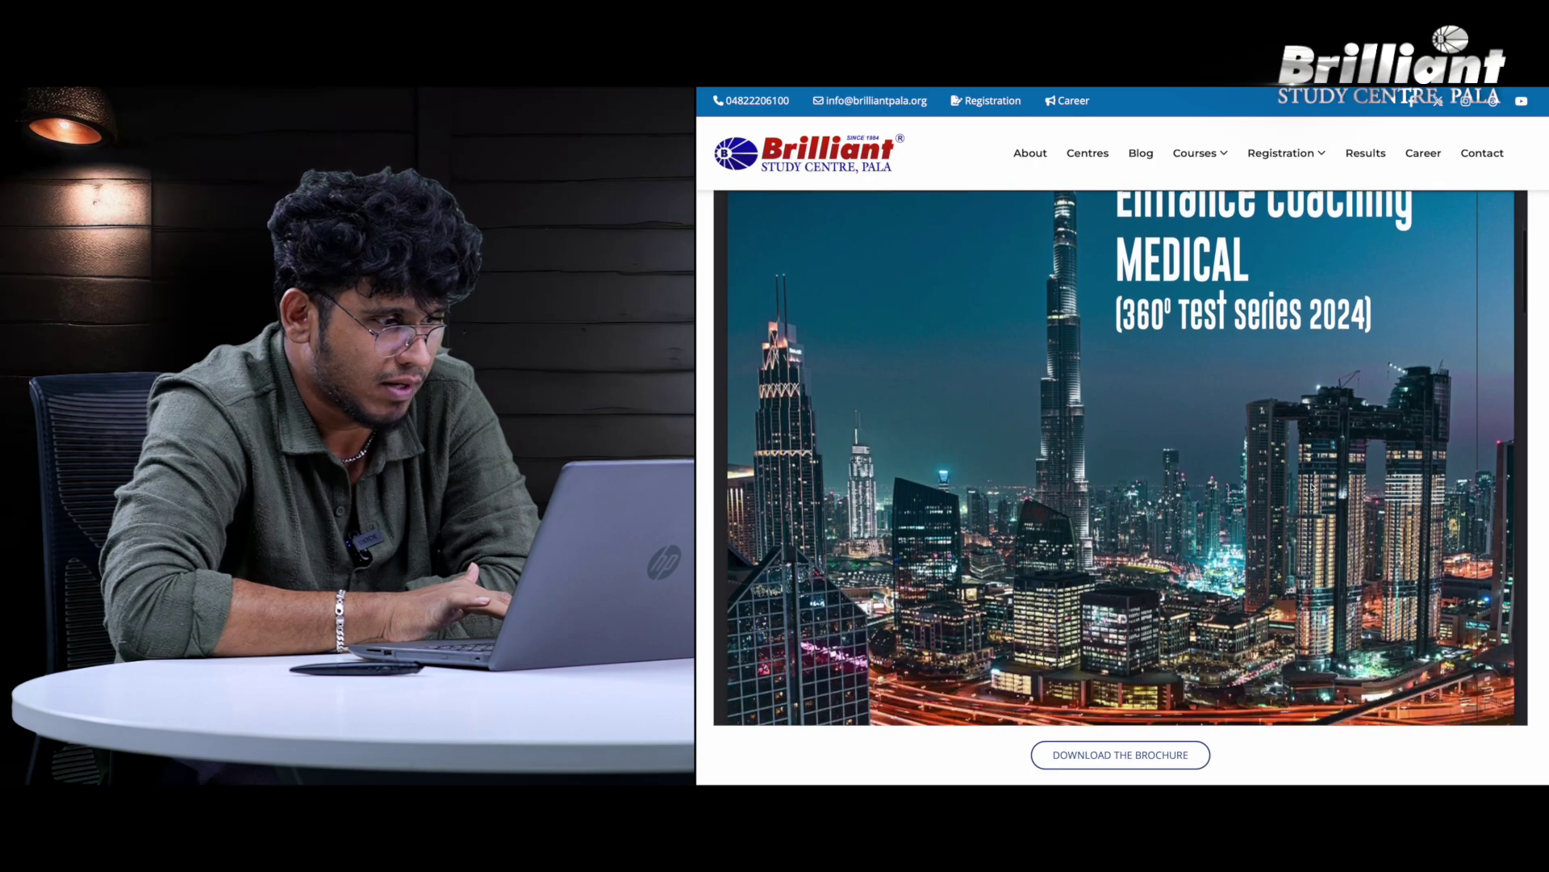
pyautogui.scroll(-5, 1312, 487)
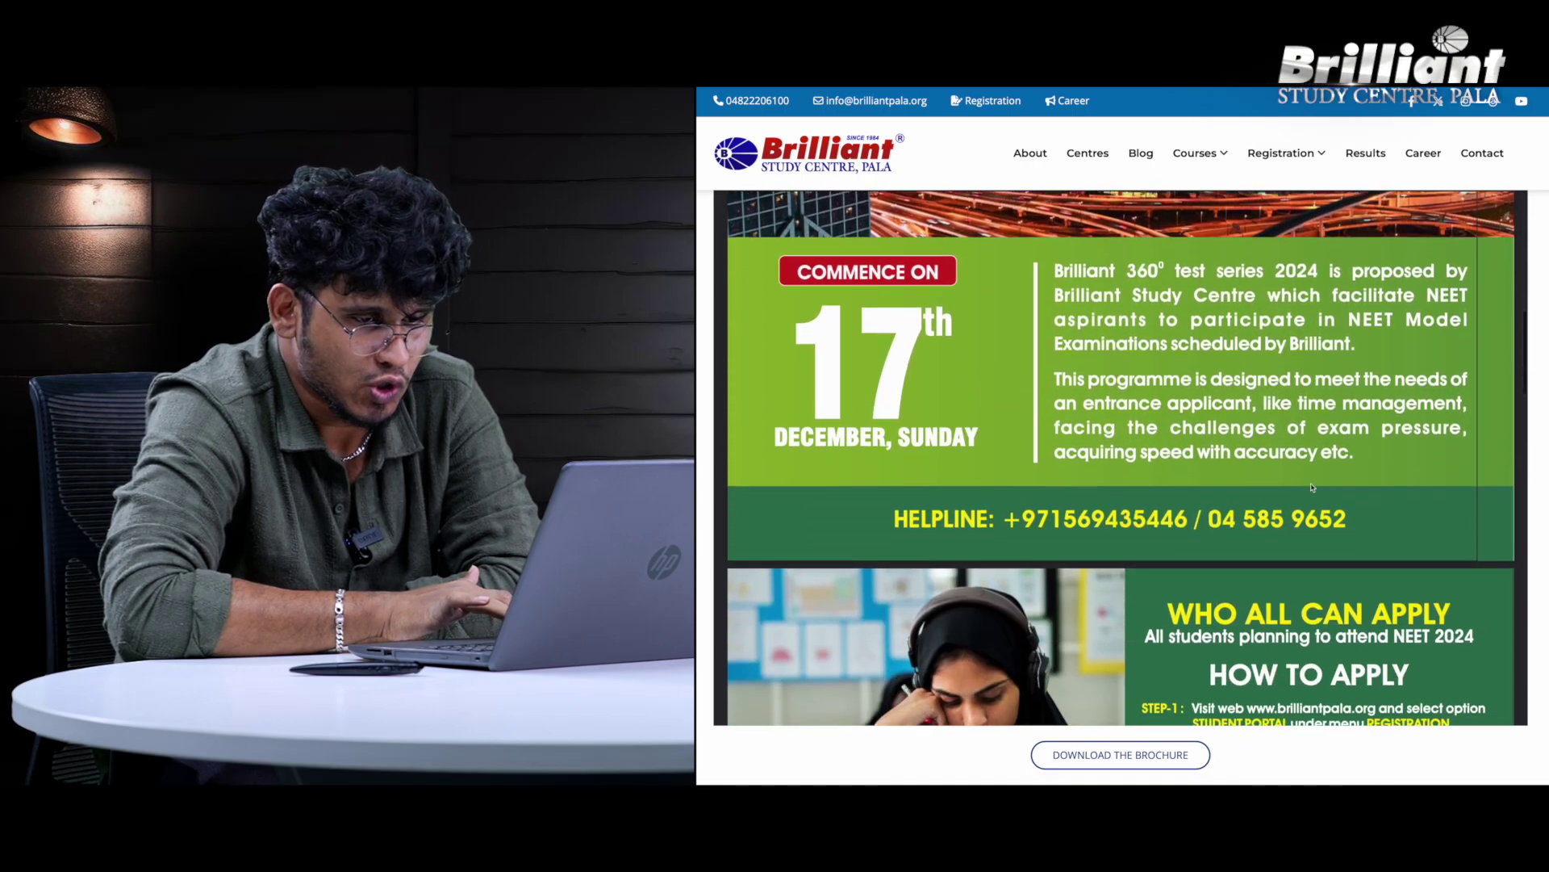
pyautogui.scroll(-5, 1313, 487)
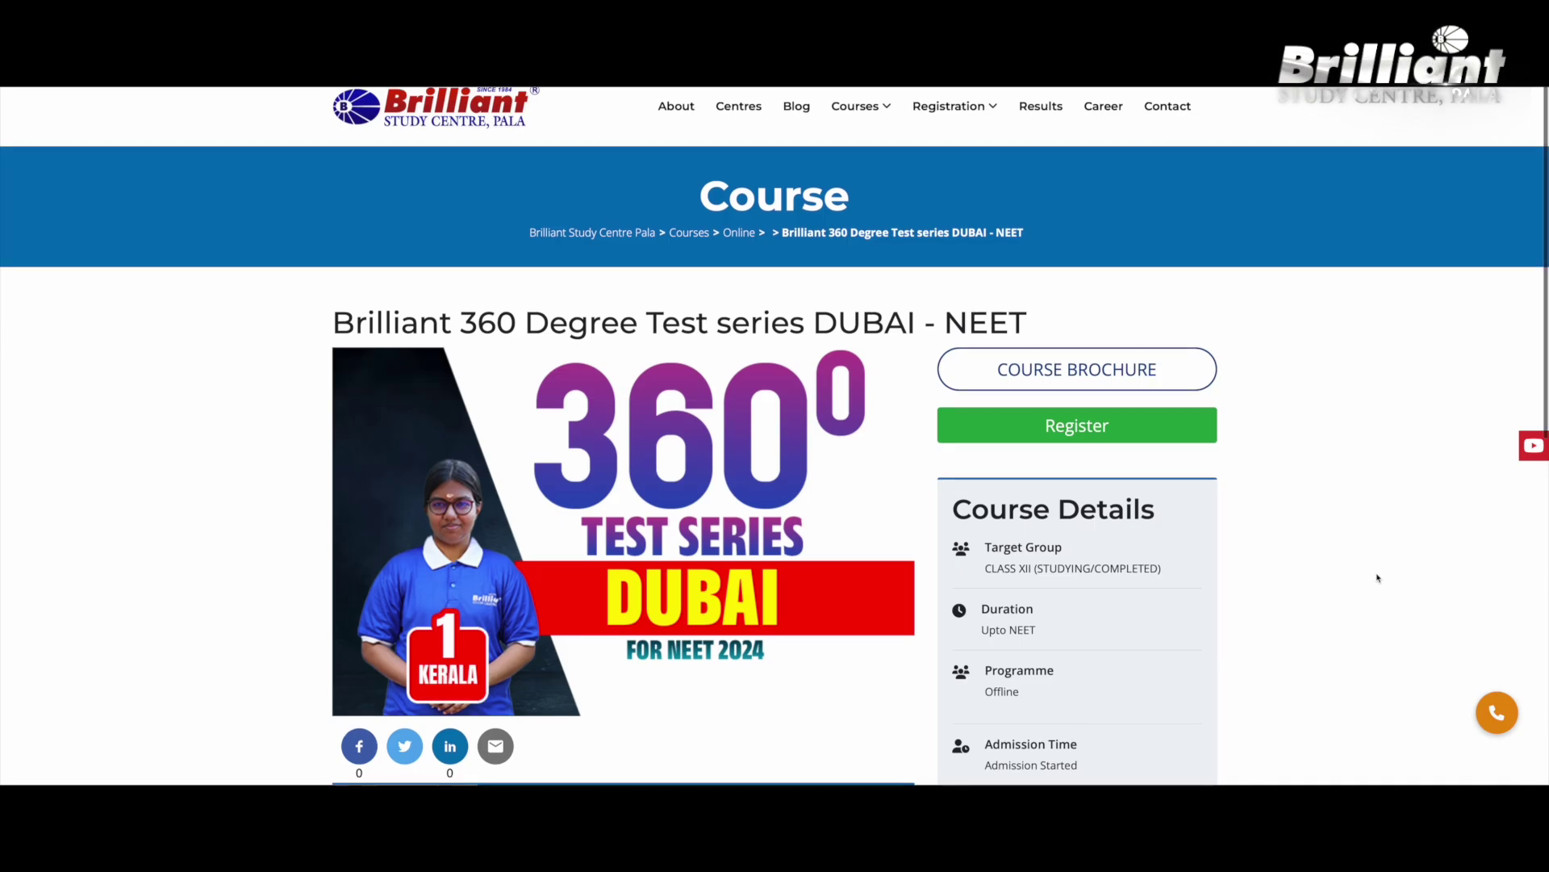
pyautogui.scroll(-1, 1378, 578)
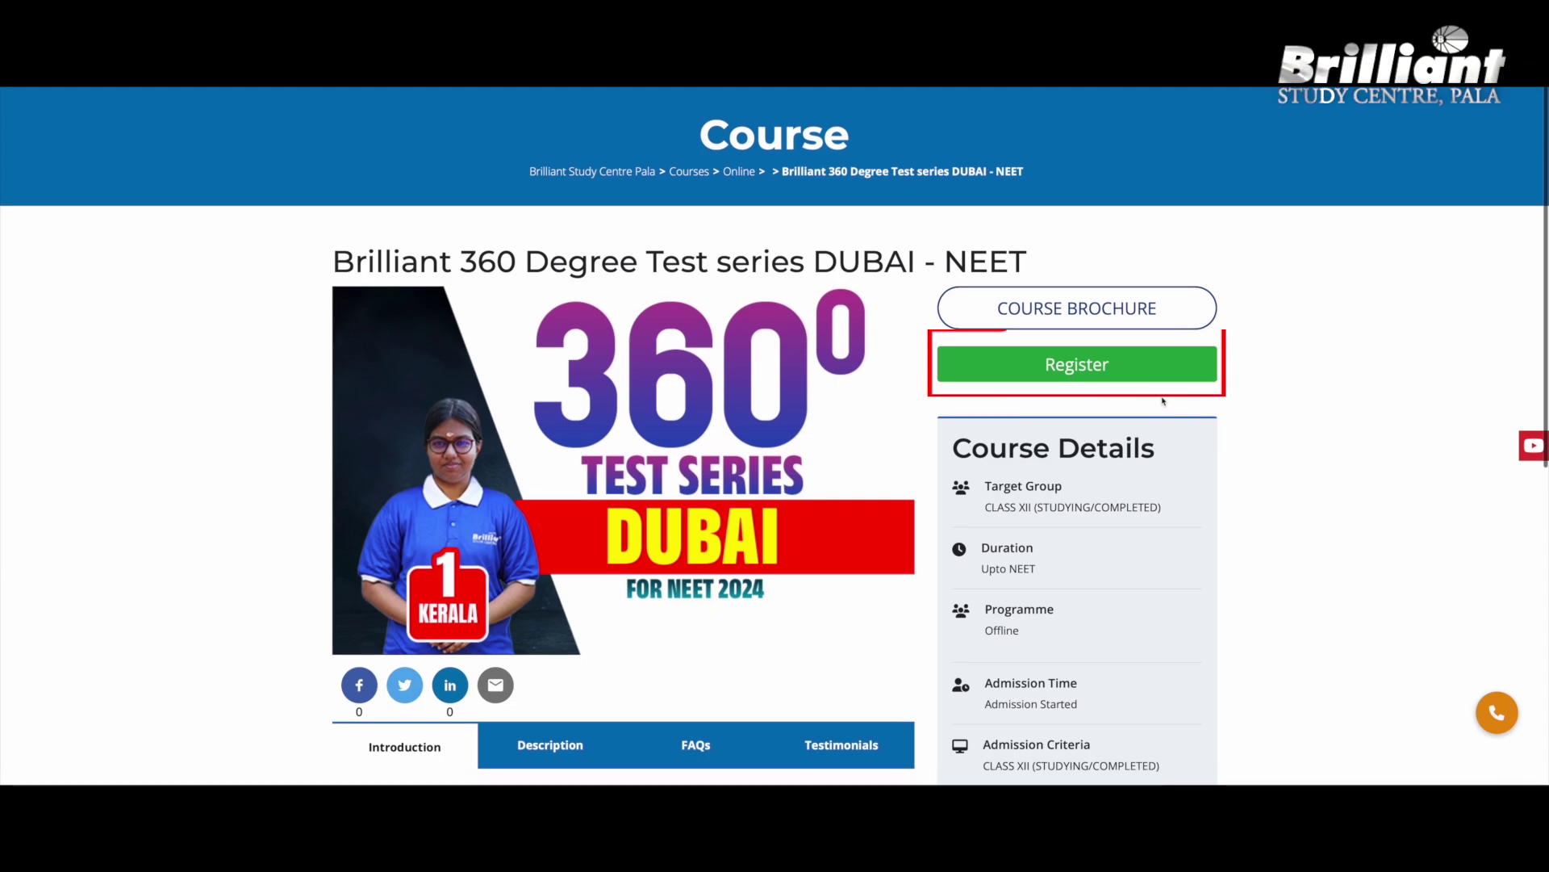
# - Start registering for the Dubai NEET series and go from the login page to Sign up
pyautogui.click(1111, 368)
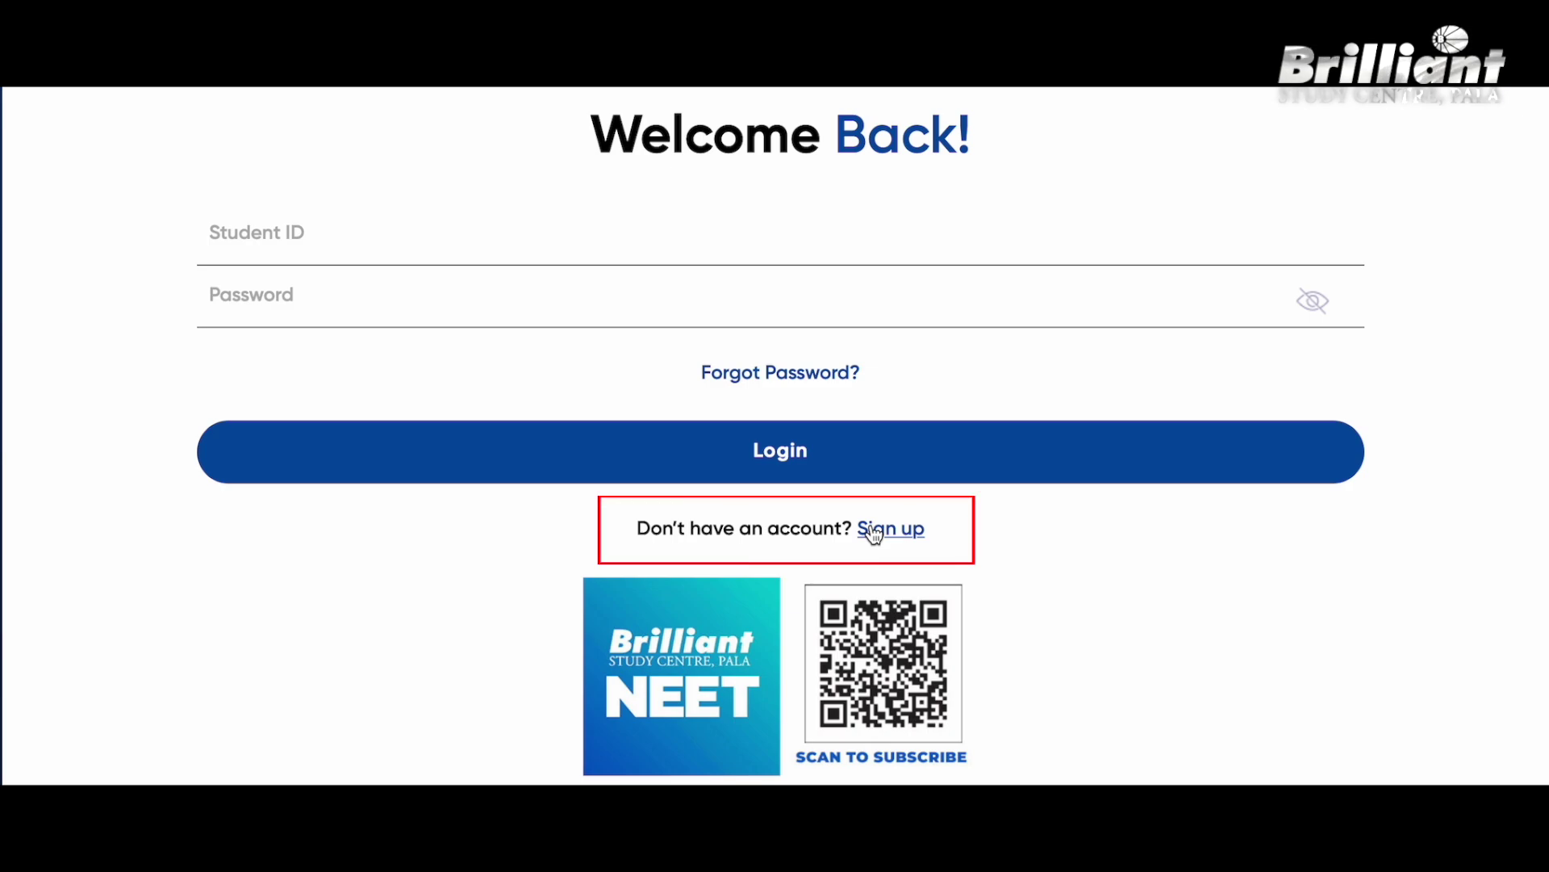
pyautogui.click(874, 530)
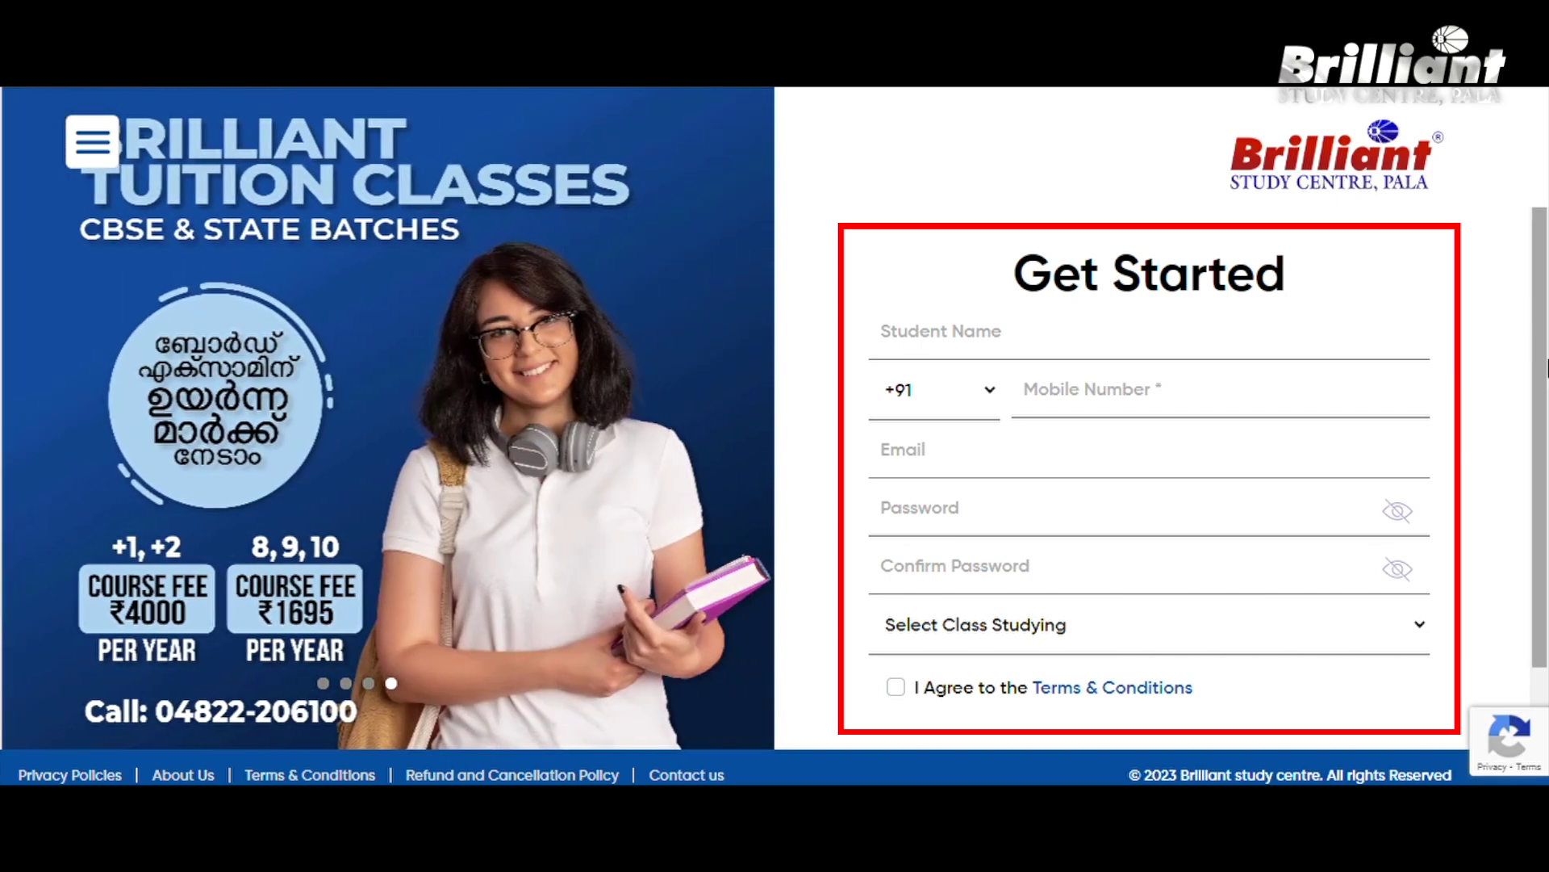
# - Enter the student's name, mobile number, email address, and a password with its confirmation
pyautogui.click(982, 356)
pyautogui.write('arjun')
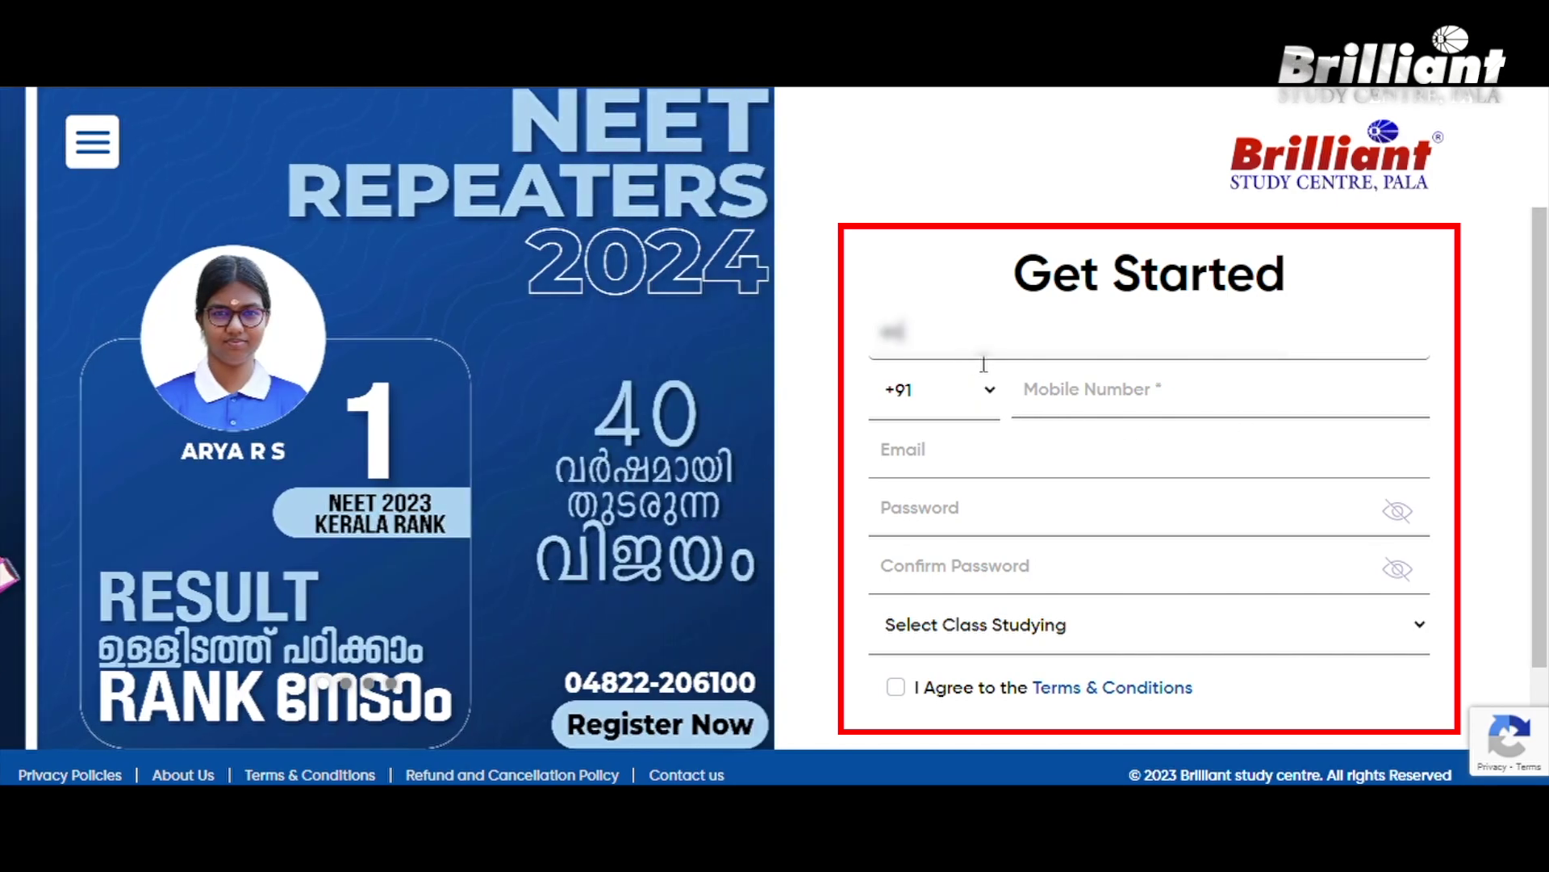
pyautogui.click(1138, 411)
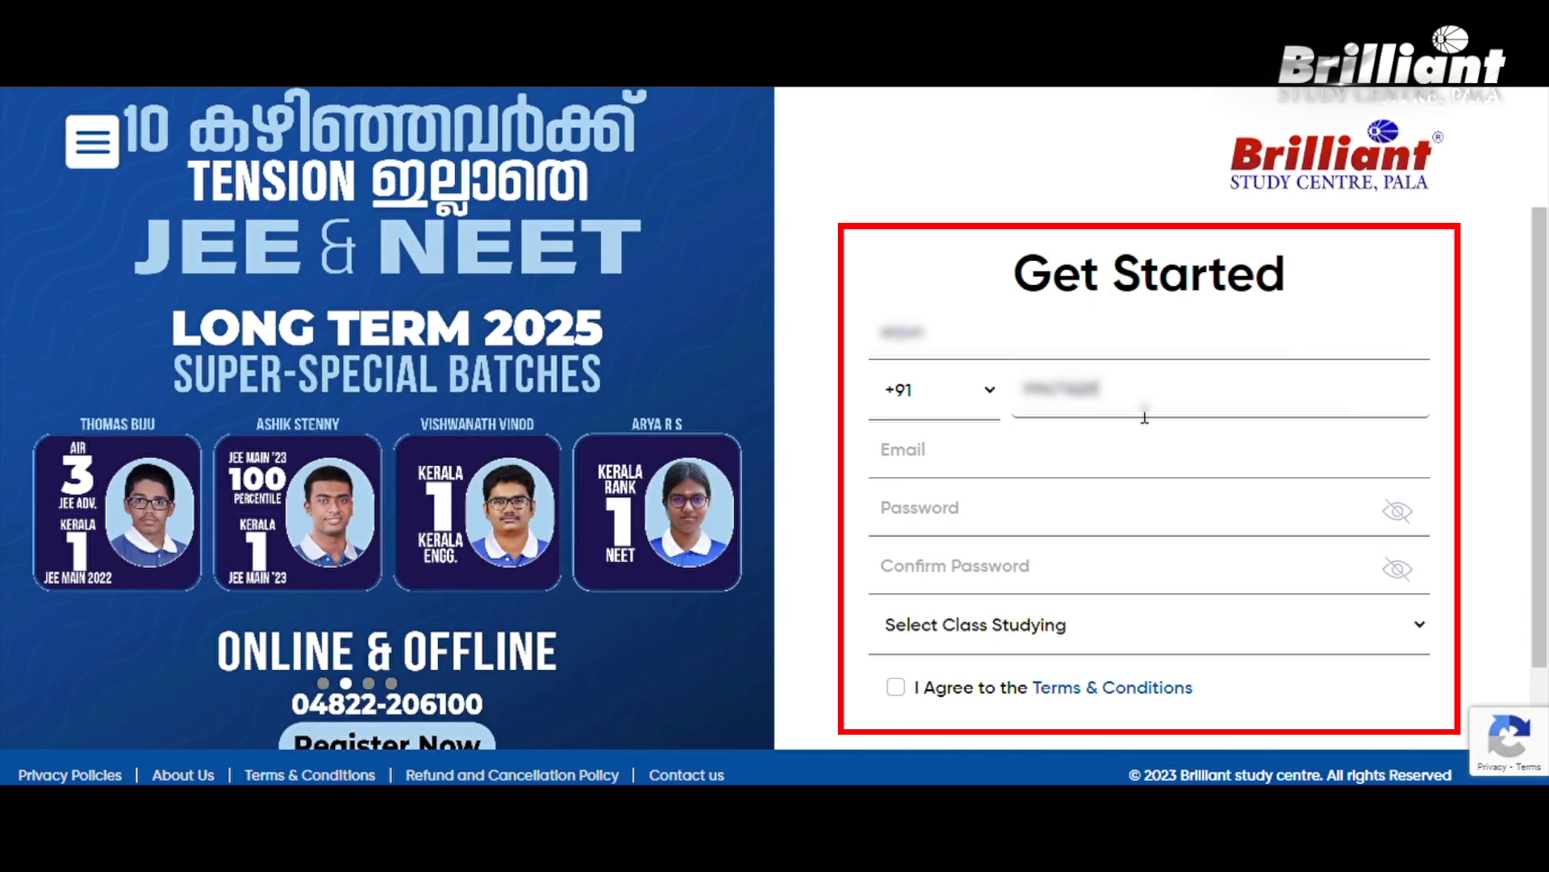
pyautogui.click(1102, 476)
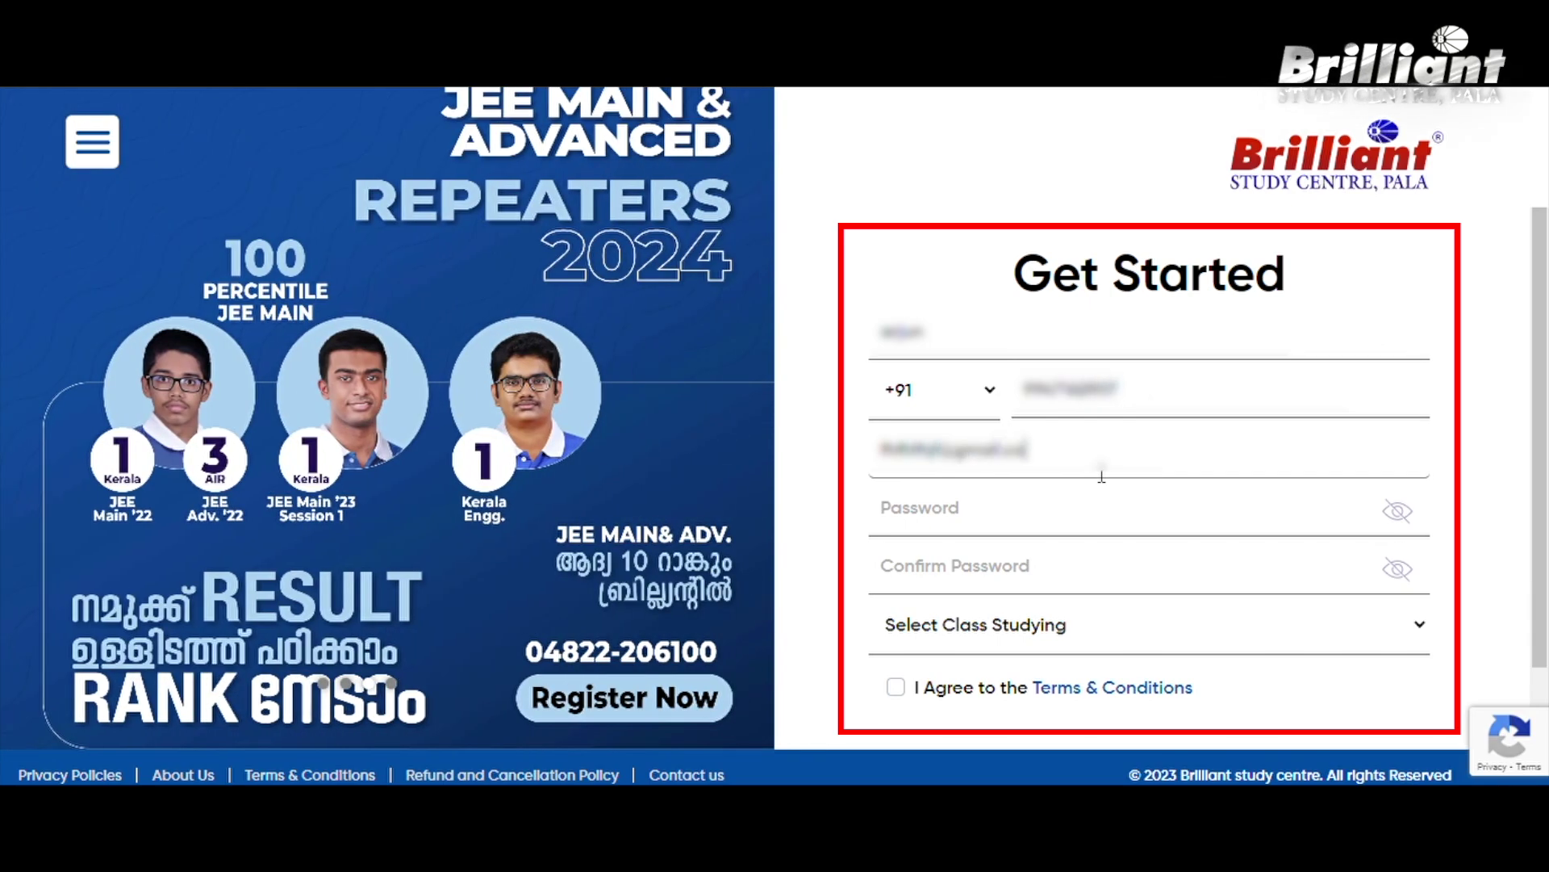
pyautogui.click(1078, 531)
pyautogui.write('password')
pyautogui.click(1041, 569)
pyautogui.write('password')
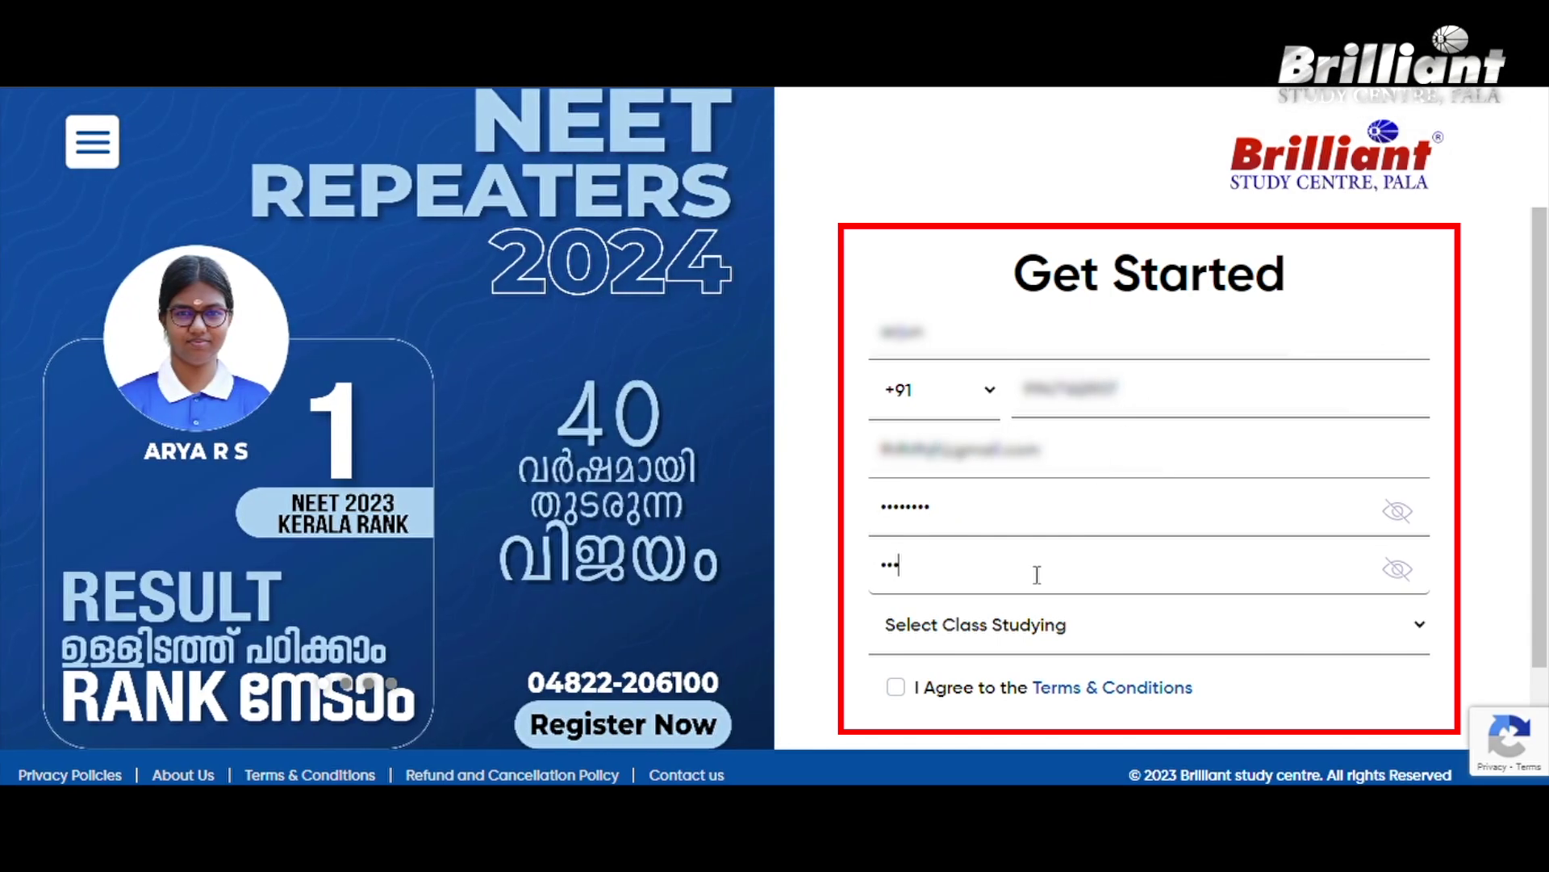
# - Choose Class-XII Studying, agree to the terms, and submit with Create account
pyautogui.click(1012, 630)
pyautogui.click(991, 479)
pyautogui.scroll(-2, 991, 479)
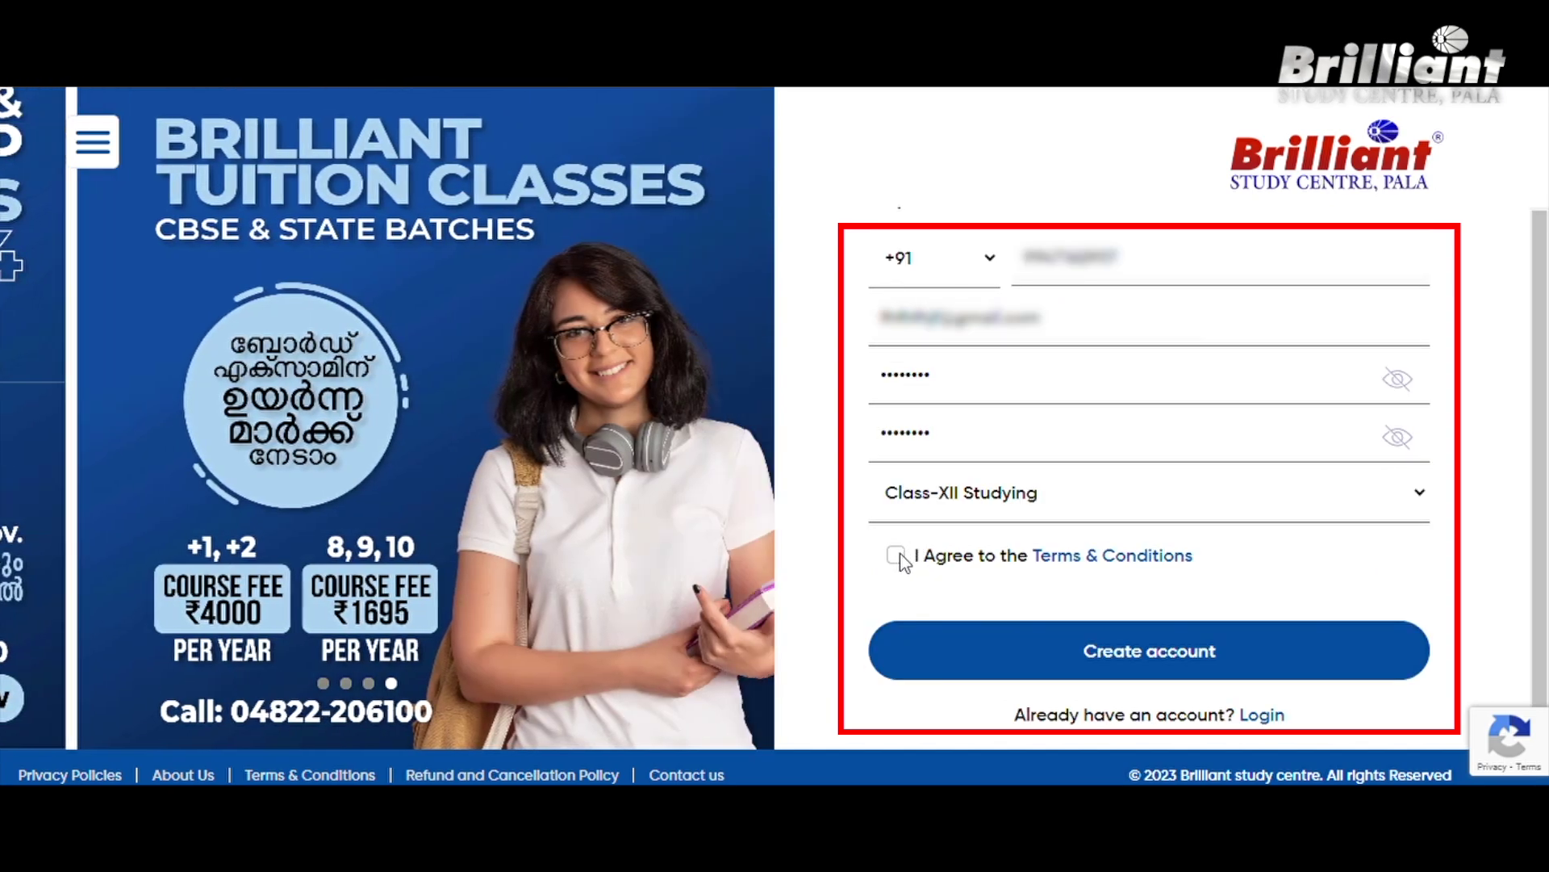
pyautogui.click(895, 554)
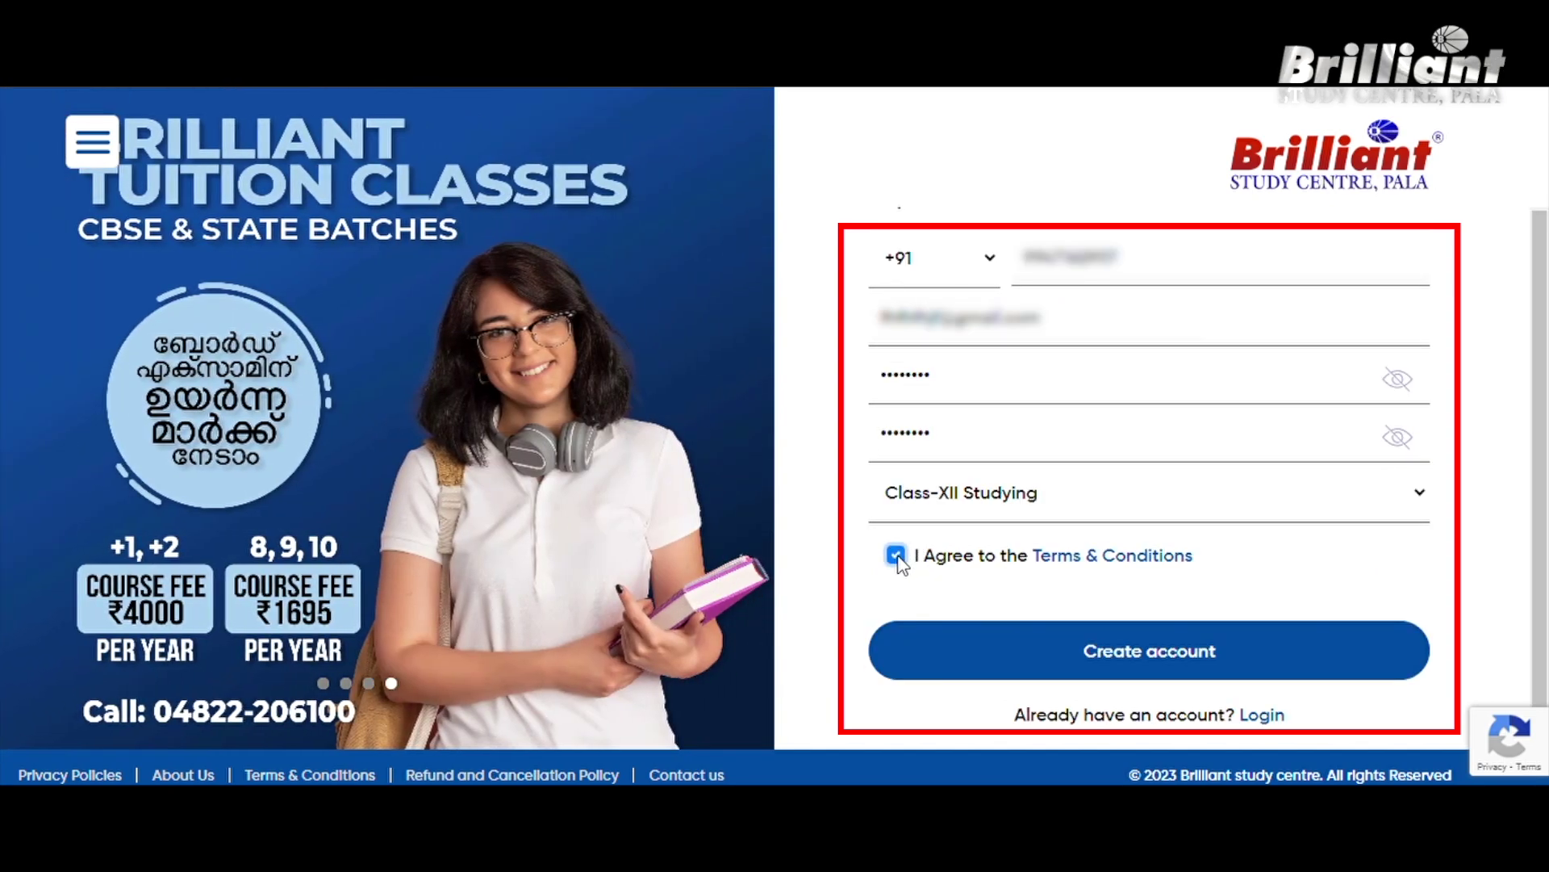
pyautogui.click(1257, 654)
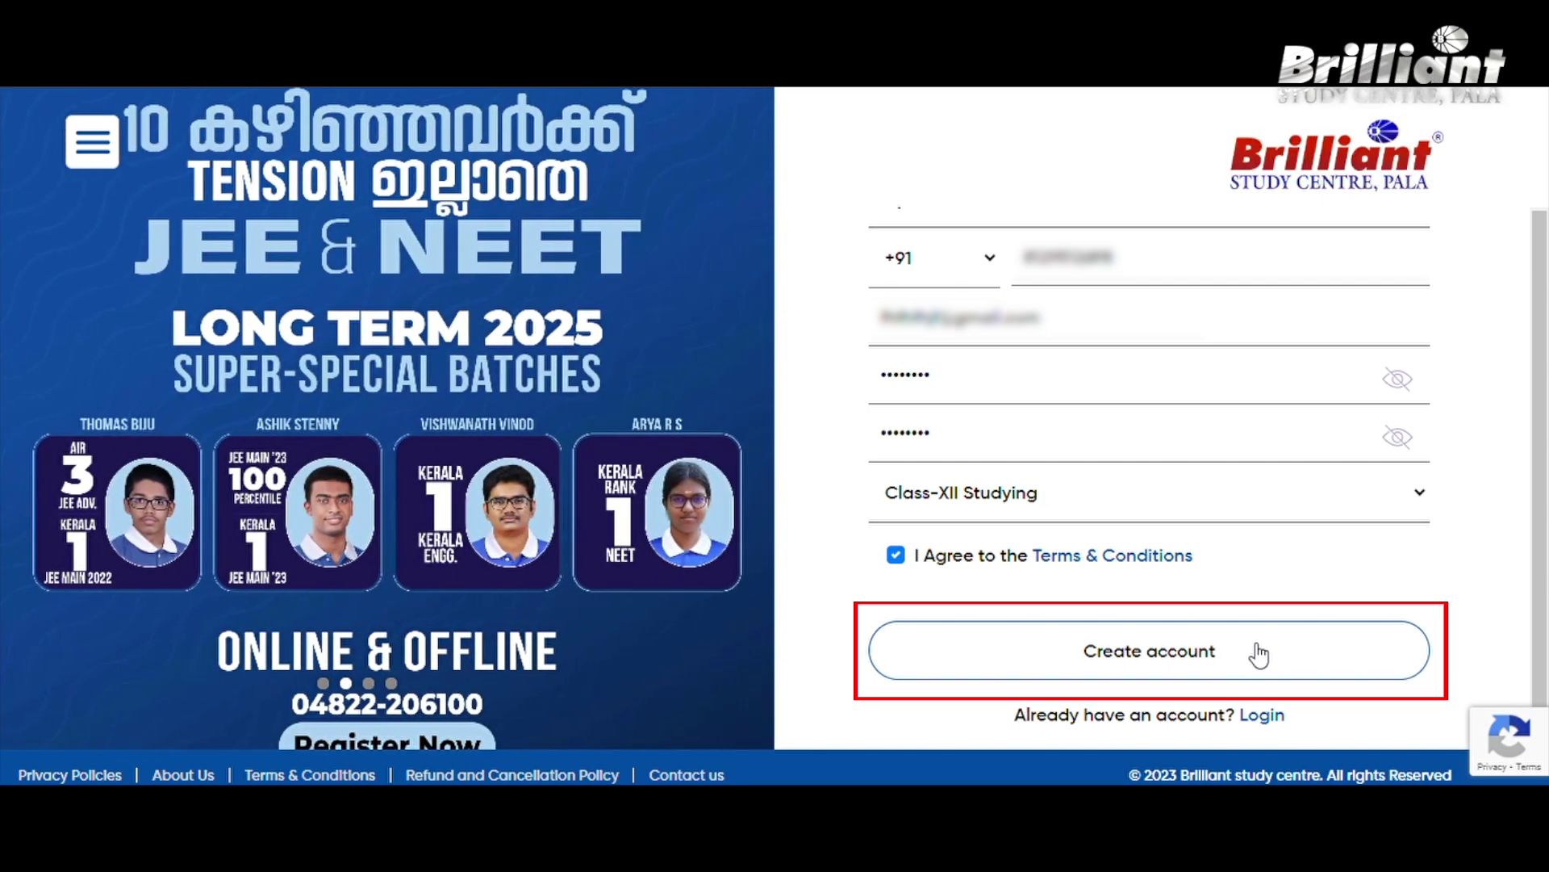
pyautogui.click(1259, 654)
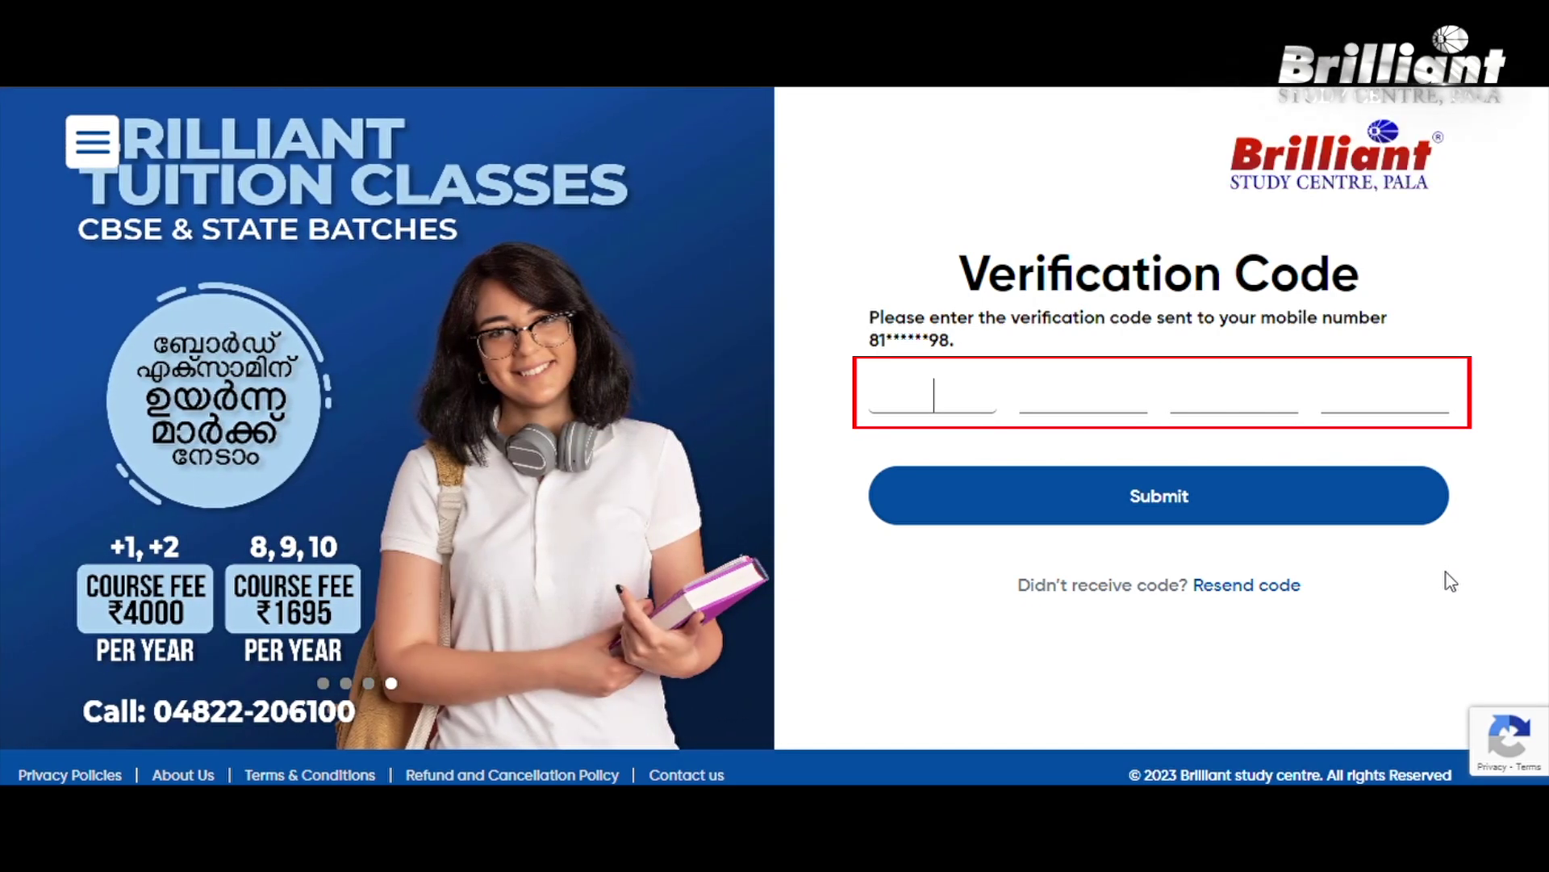
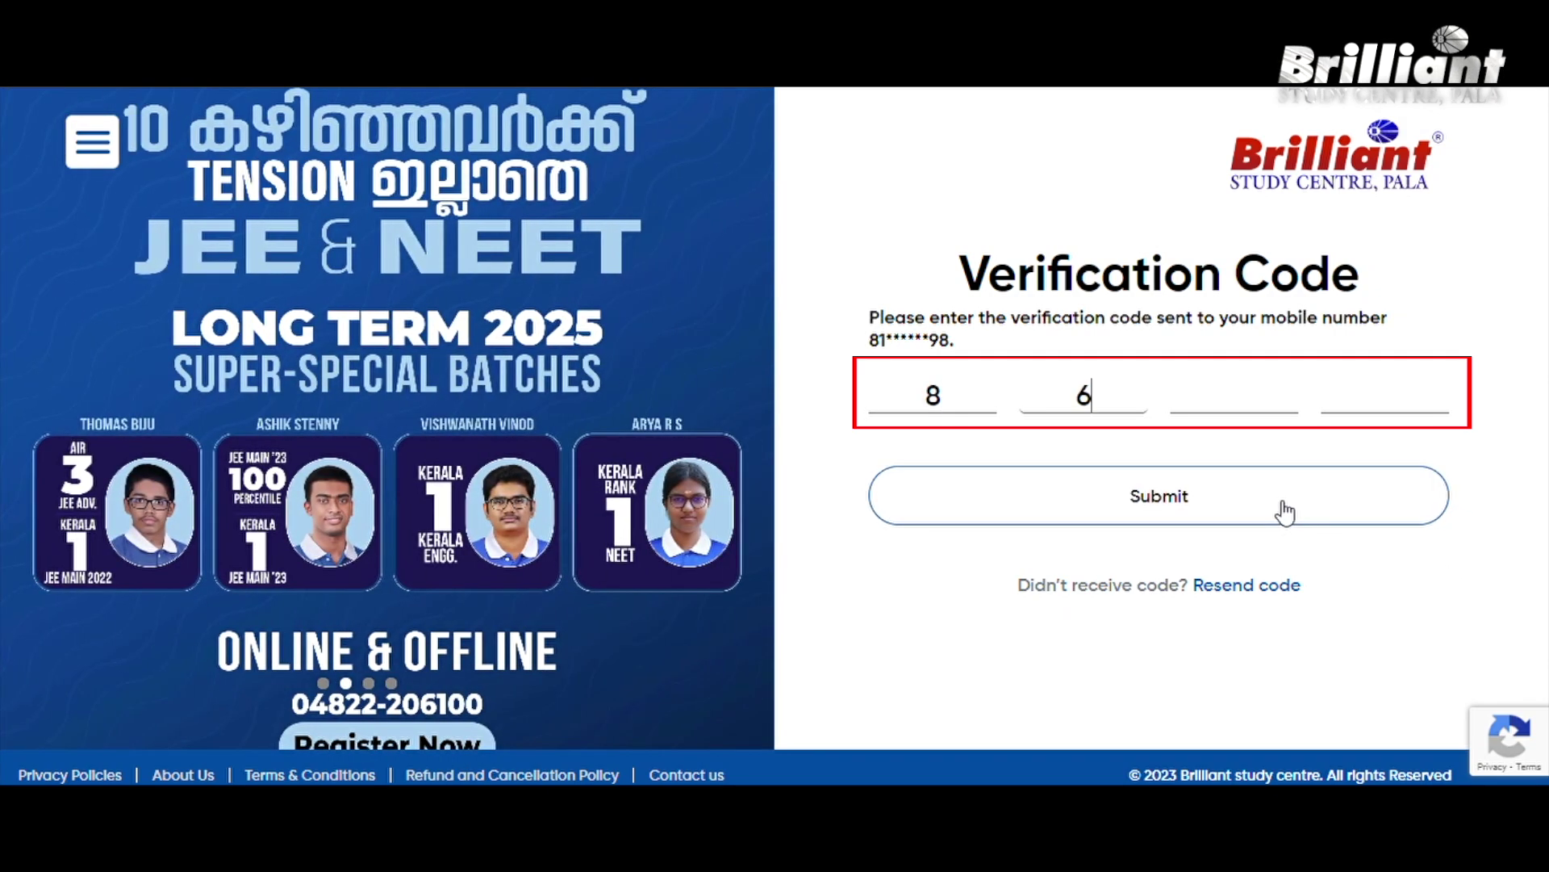
# - Enter the four-digit verification code, submit it, and scroll the My Courses list
pyautogui.click(1284, 508)
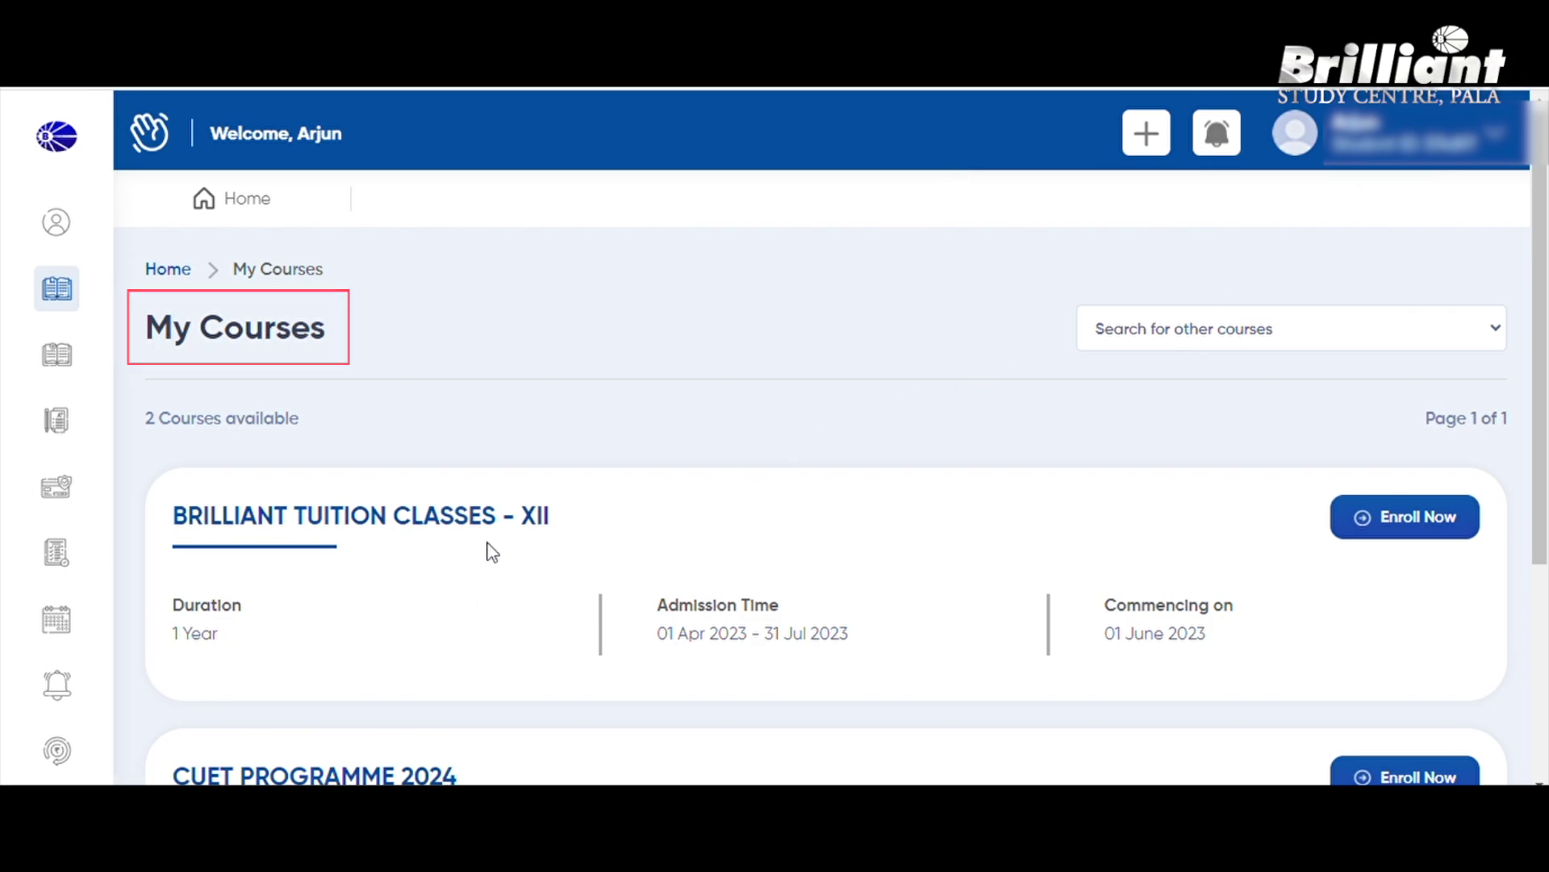
pyautogui.moveTo(1542, 174); pyautogui.dragTo(1541, 232)
# - Under New Courses, set Select Class Studying to Brilliant Test Series, save, and dismiss the confirmation
pyautogui.moveTo(69, 341)
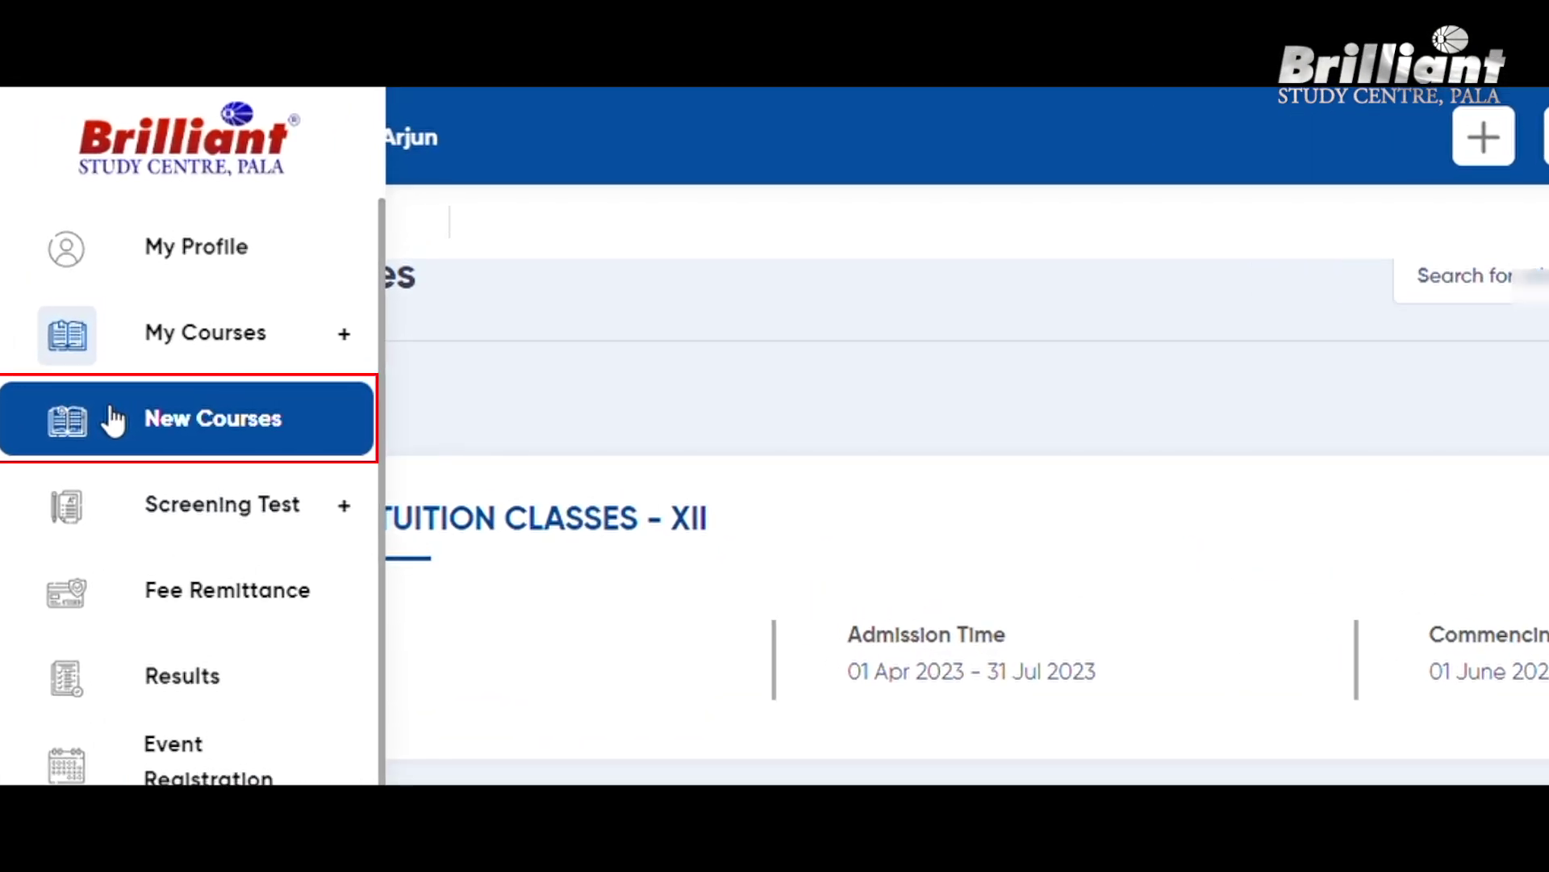
pyautogui.click(113, 419)
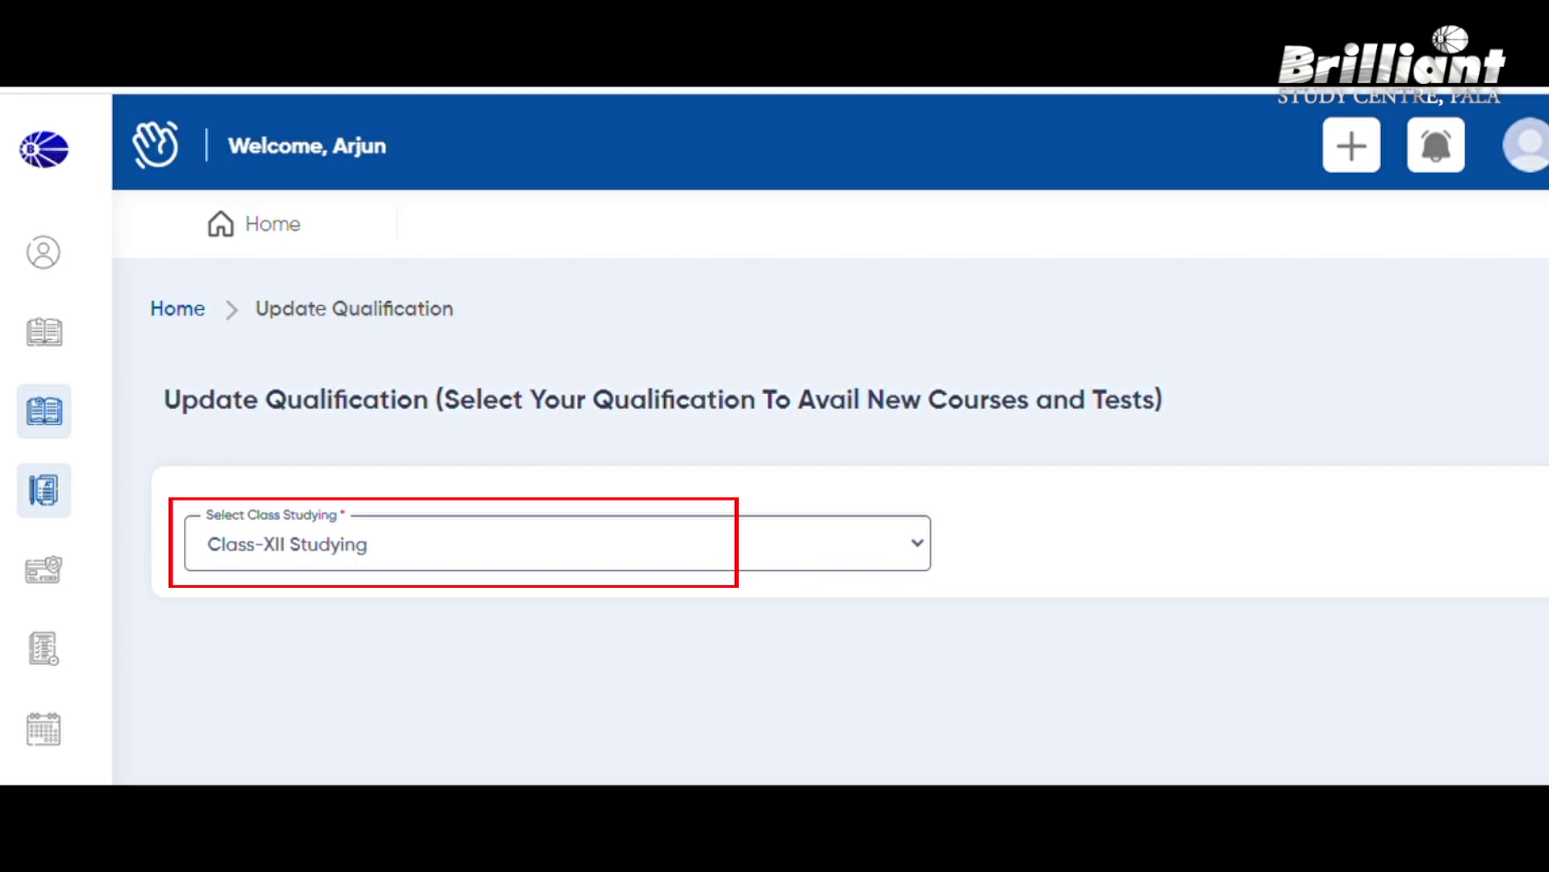
pyautogui.press('Down')
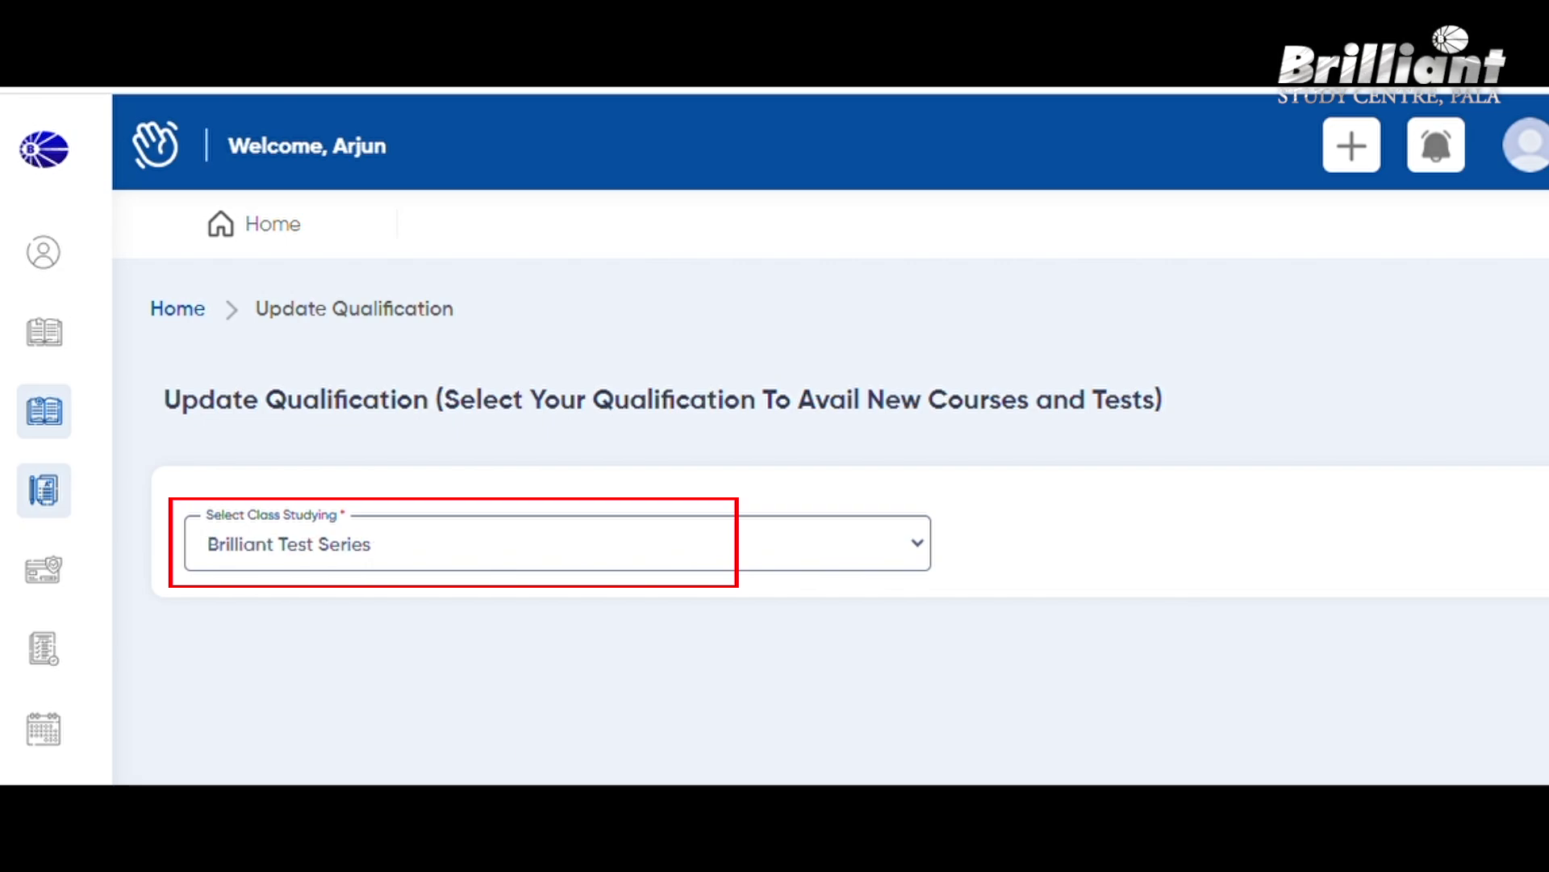
pyautogui.click(1470, 614)
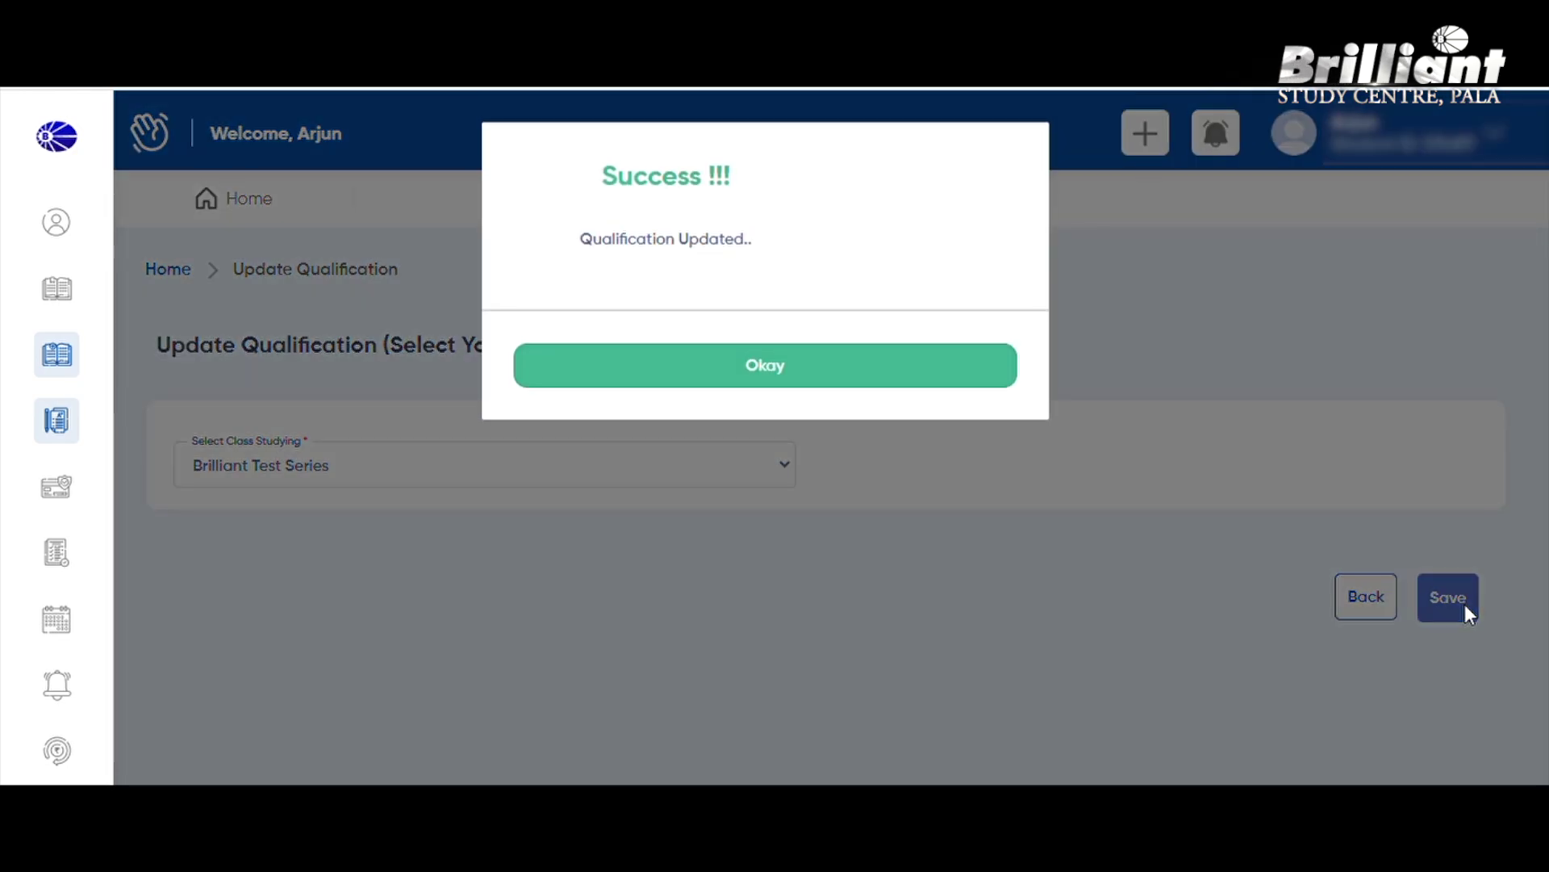
pyautogui.click(880, 375)
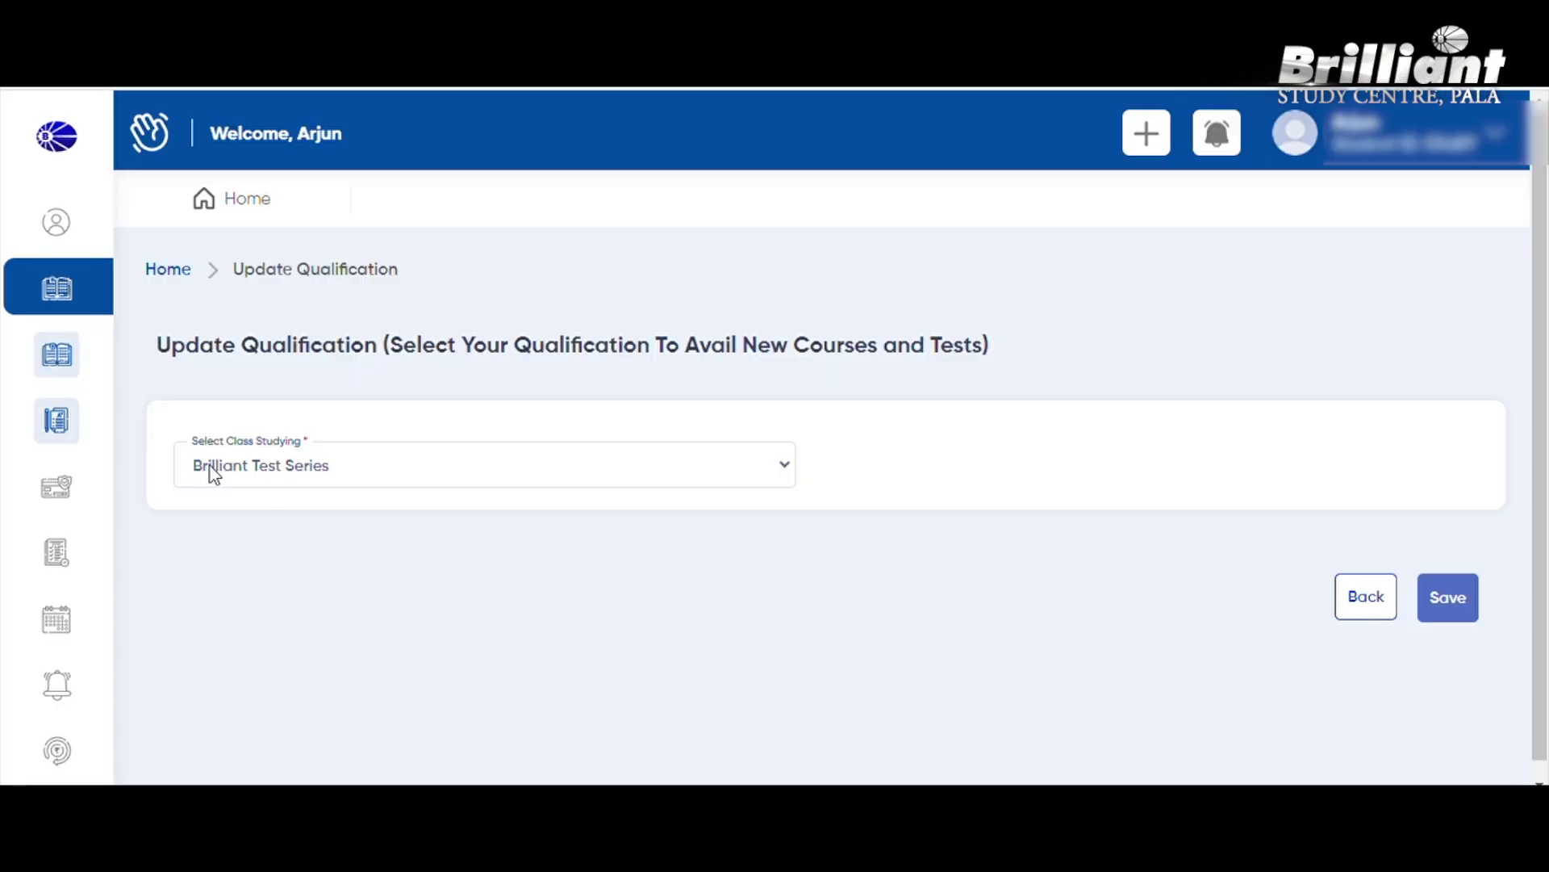
pyautogui.moveTo(129, 333)
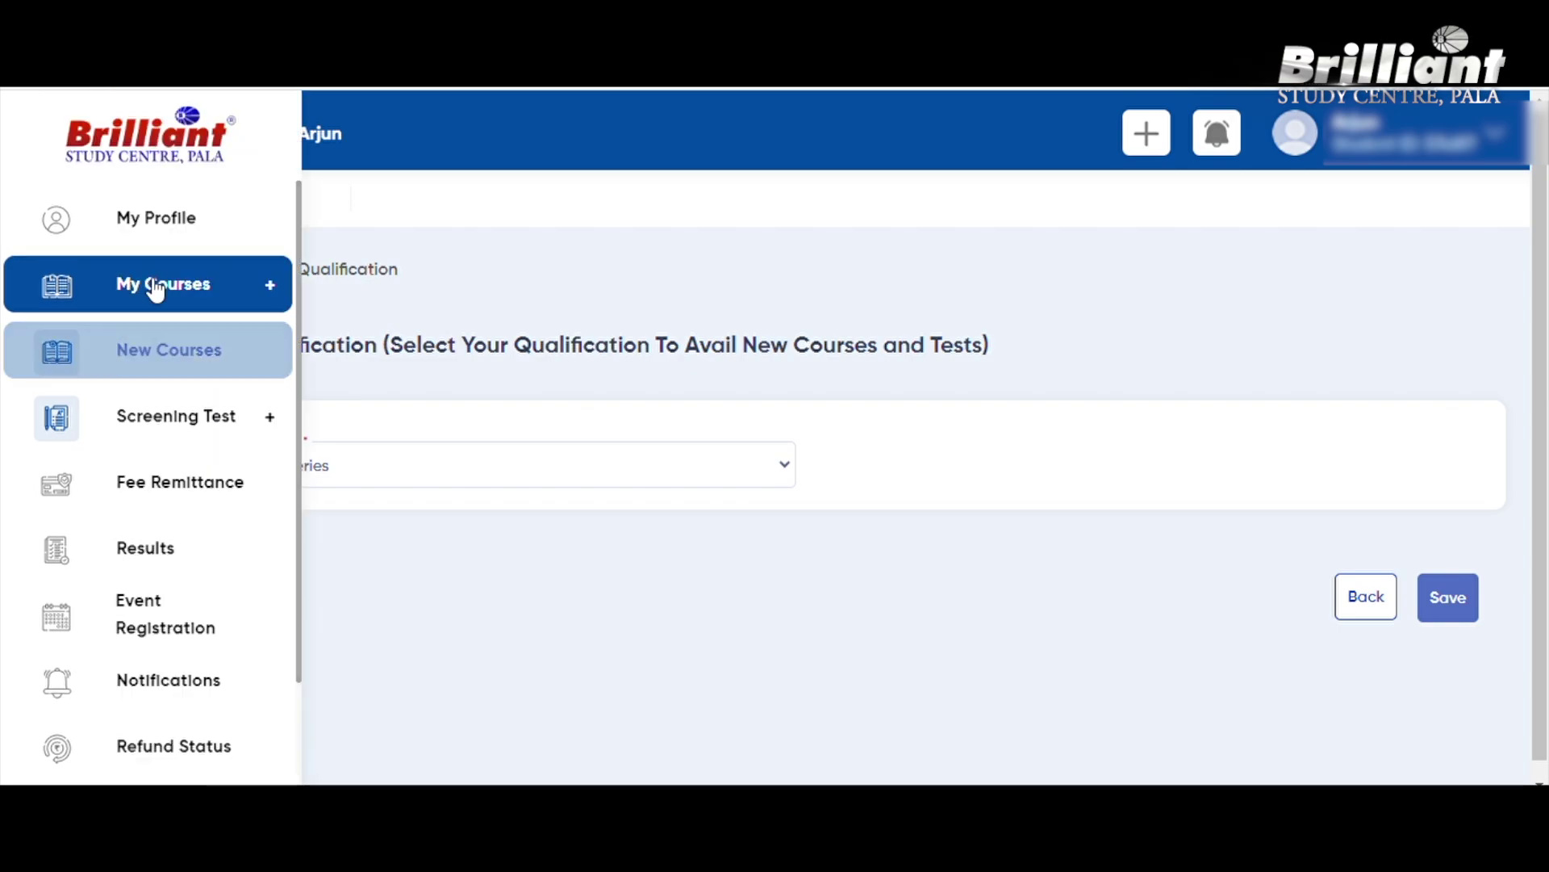
# - Under My Courses > Available Courses, choose Enroll Now on the 360 Degree NEET Offline Dubai card
pyautogui.click(153, 285)
pyautogui.click(135, 360)
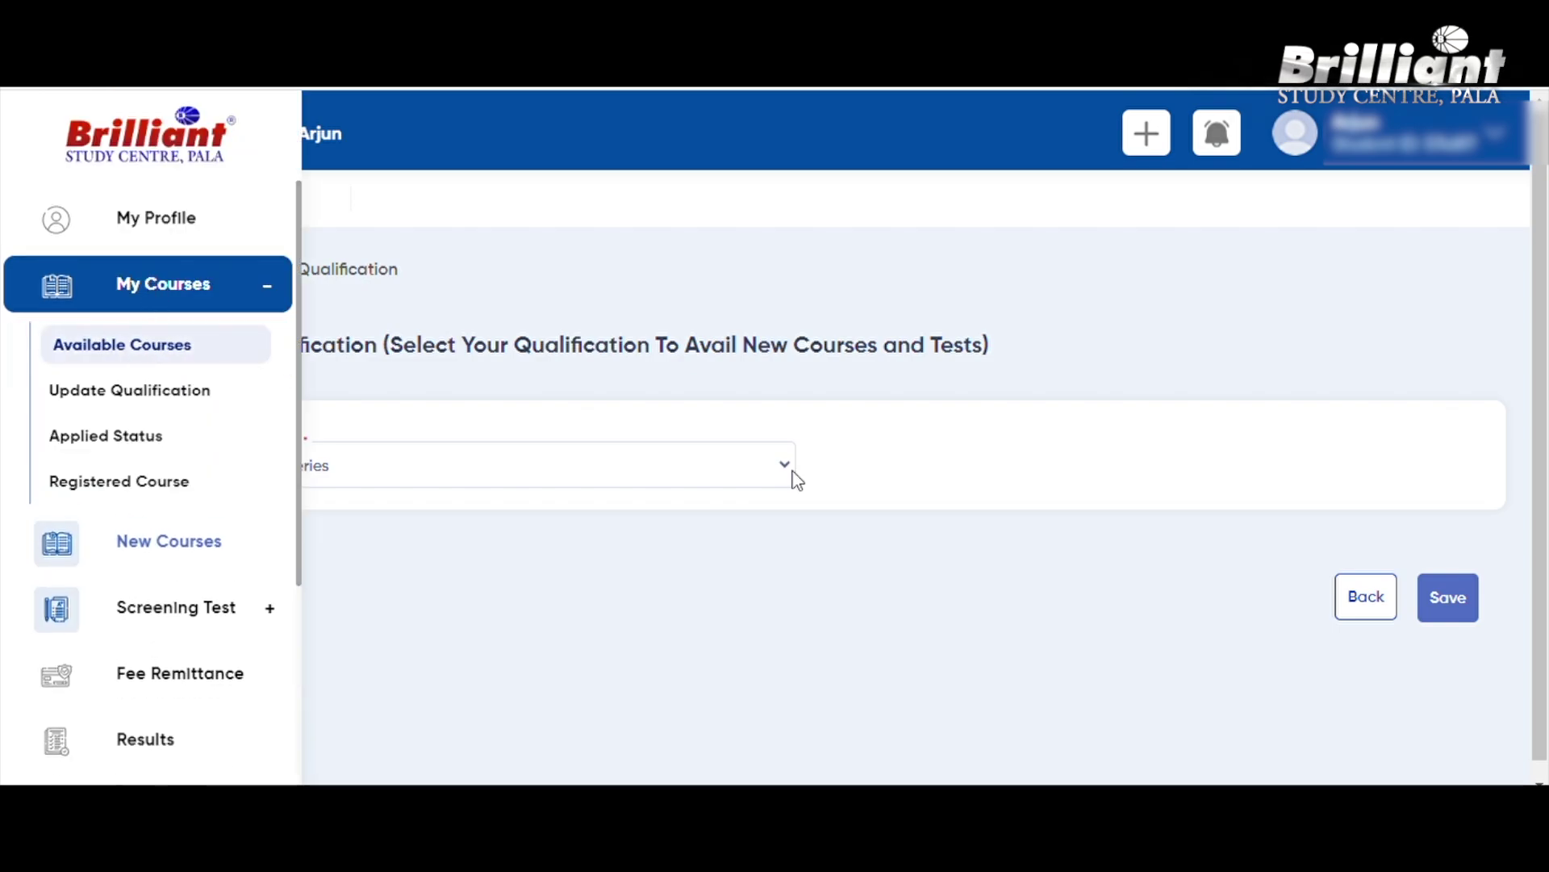
pyautogui.scroll(-3, 859, 535)
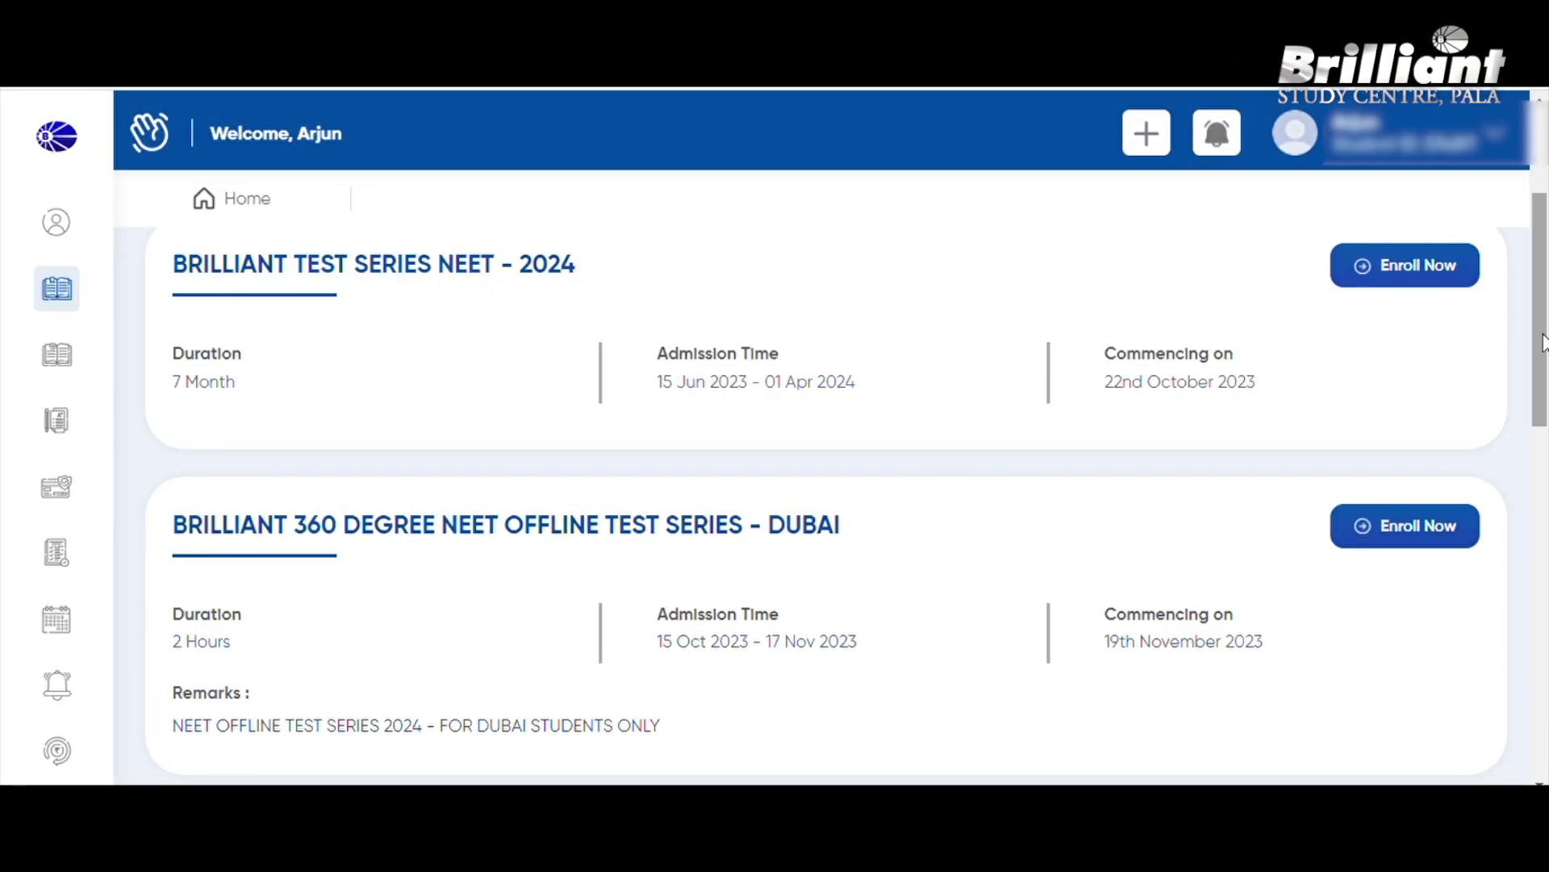
pyautogui.moveTo(1545, 299); pyautogui.dragTo(1545, 333)
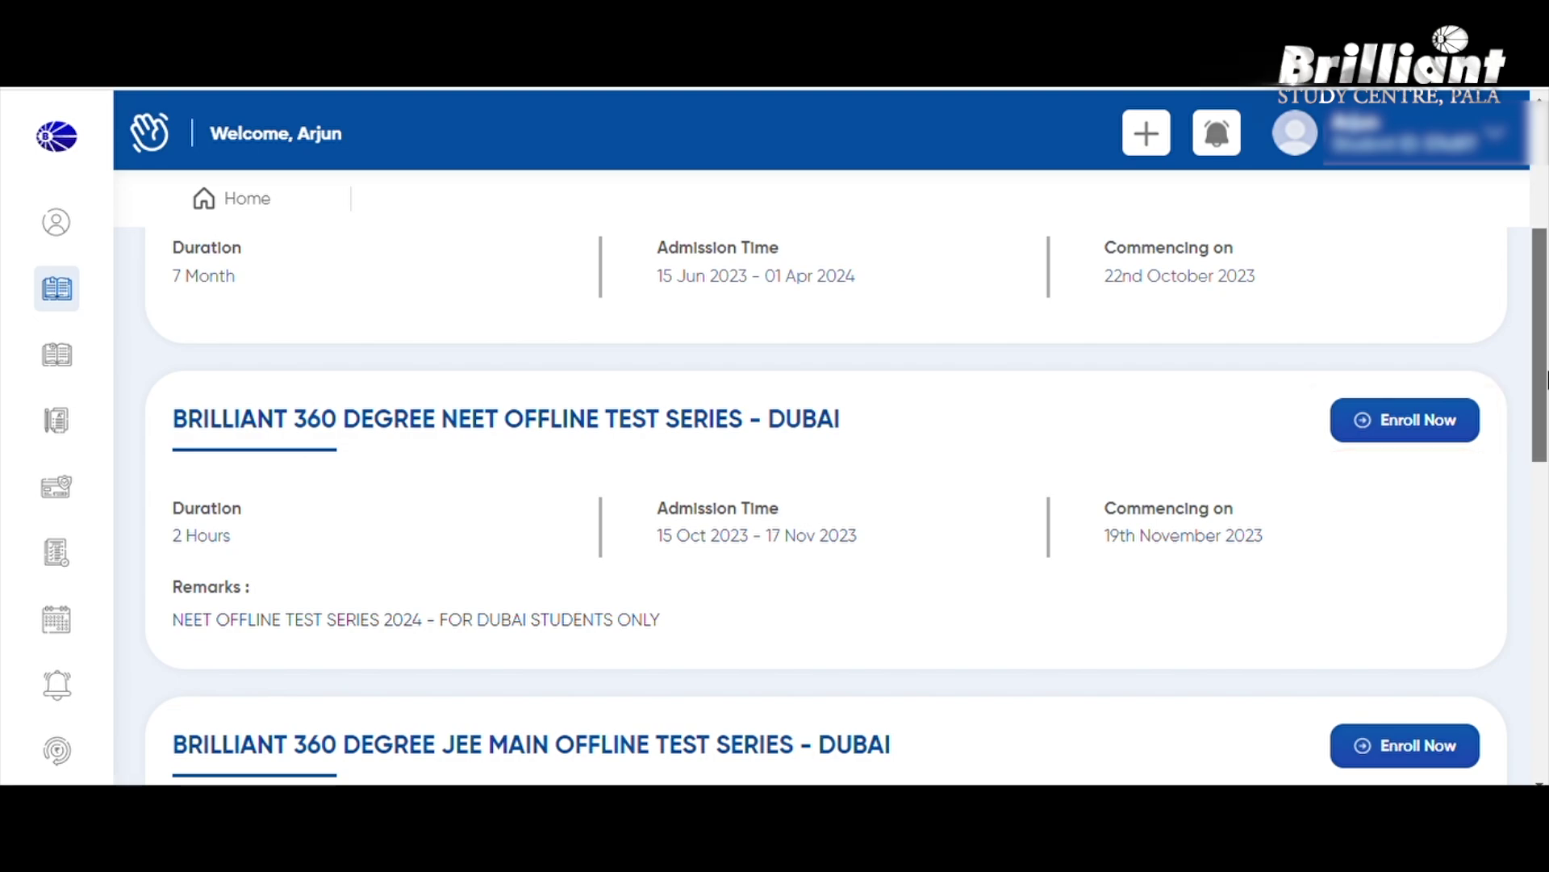
pyautogui.moveTo(1545, 379); pyautogui.dragTo(1544, 429)
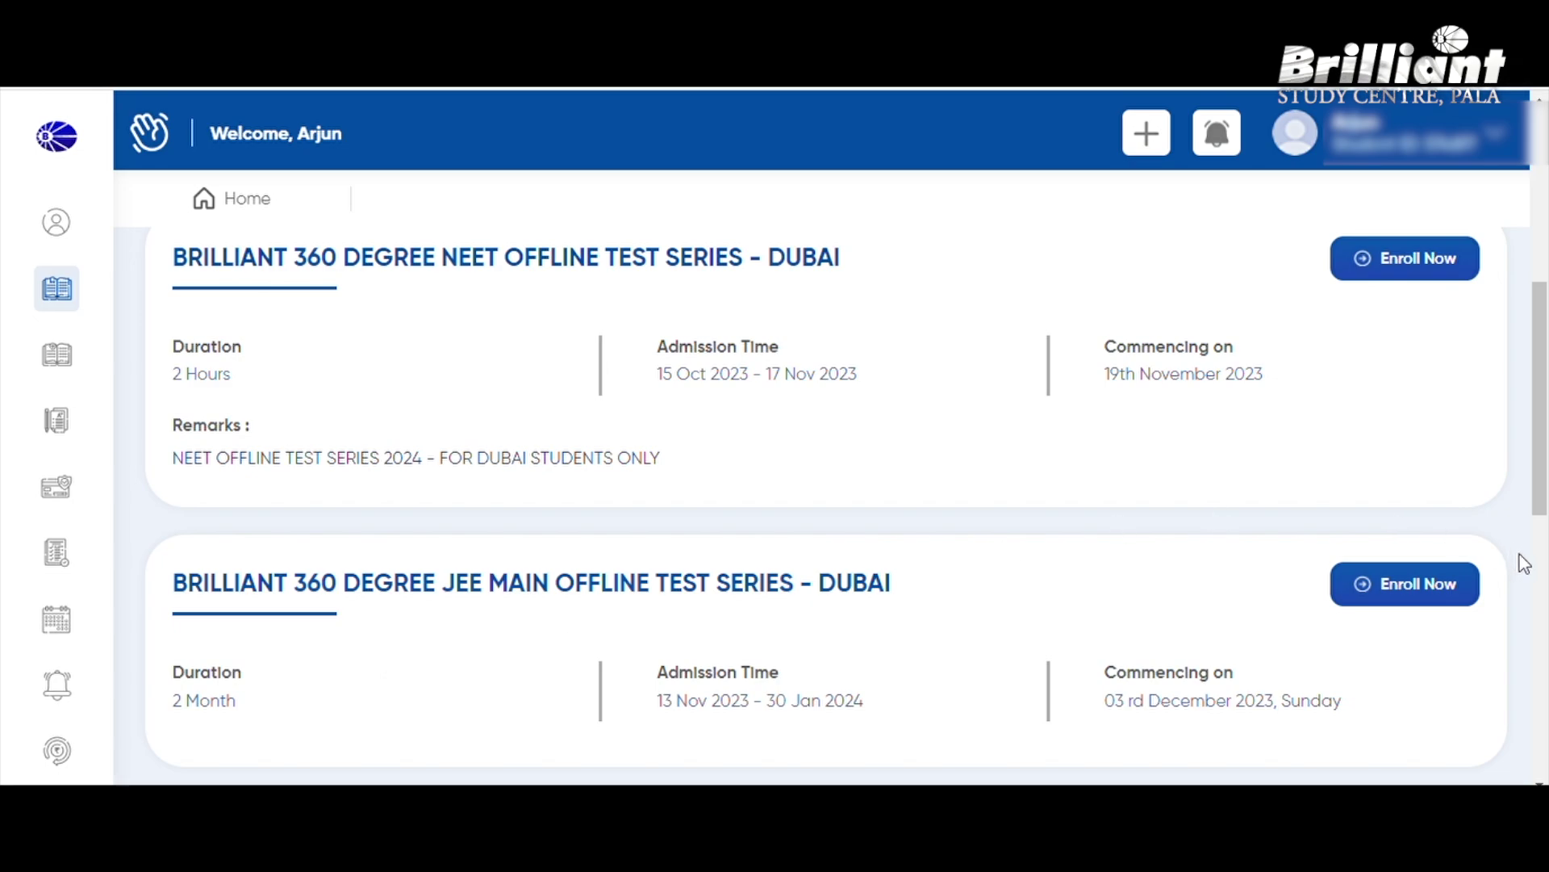
pyautogui.scroll(1, 1544, 407)
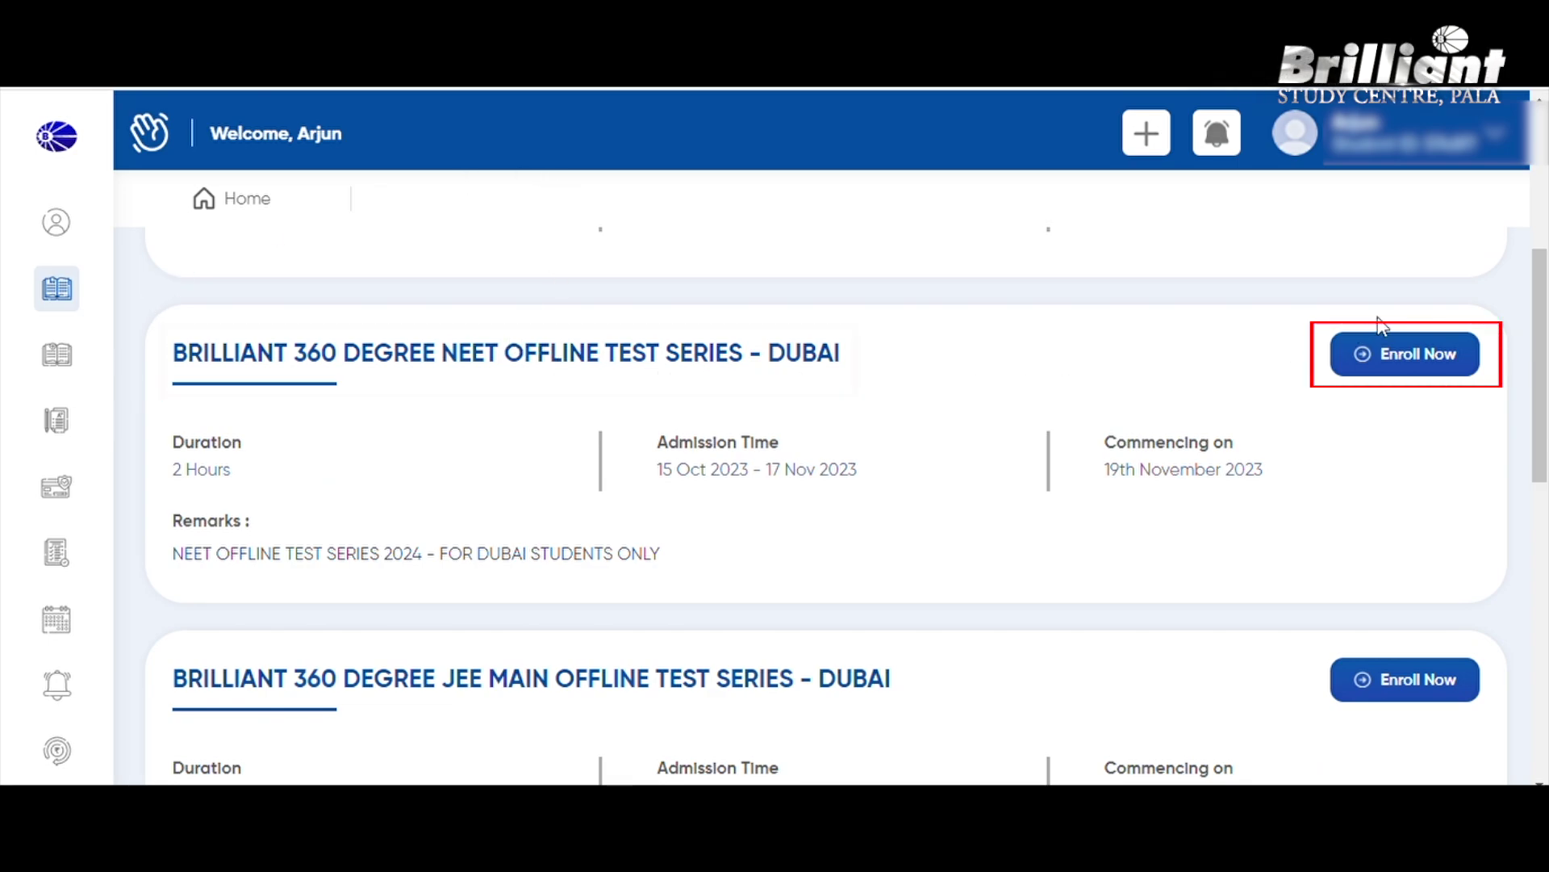
pyautogui.click(1418, 343)
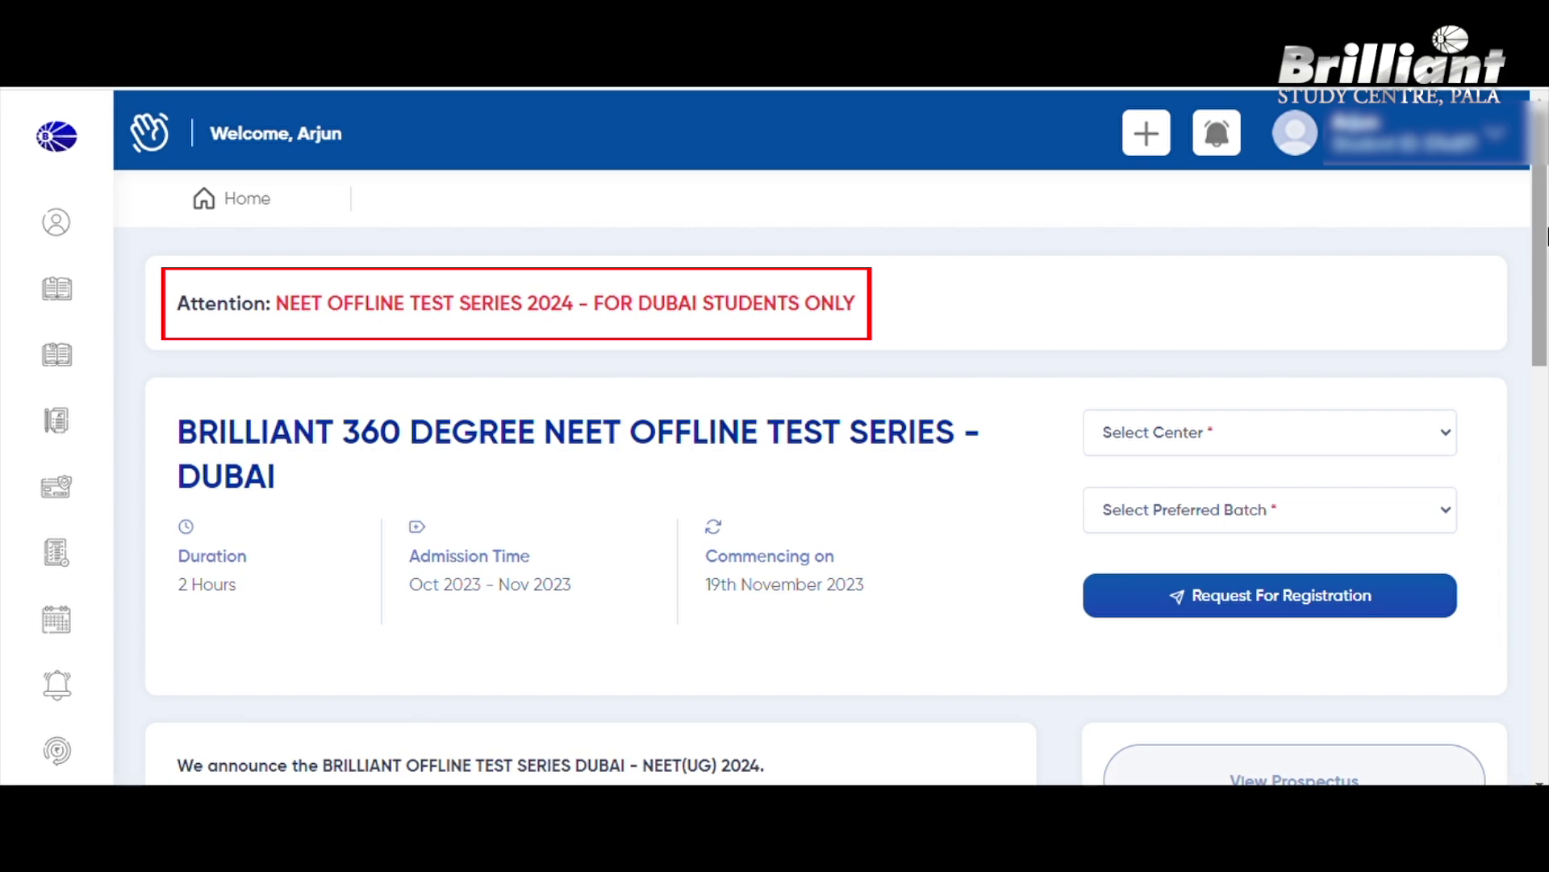
# - Select the Dubai - BTS Mega centre for the November 2023 batch and request registration
pyautogui.moveTo(1544, 241); pyautogui.dragTo(1543, 286)
pyautogui.scroll(2, 1374, 428)
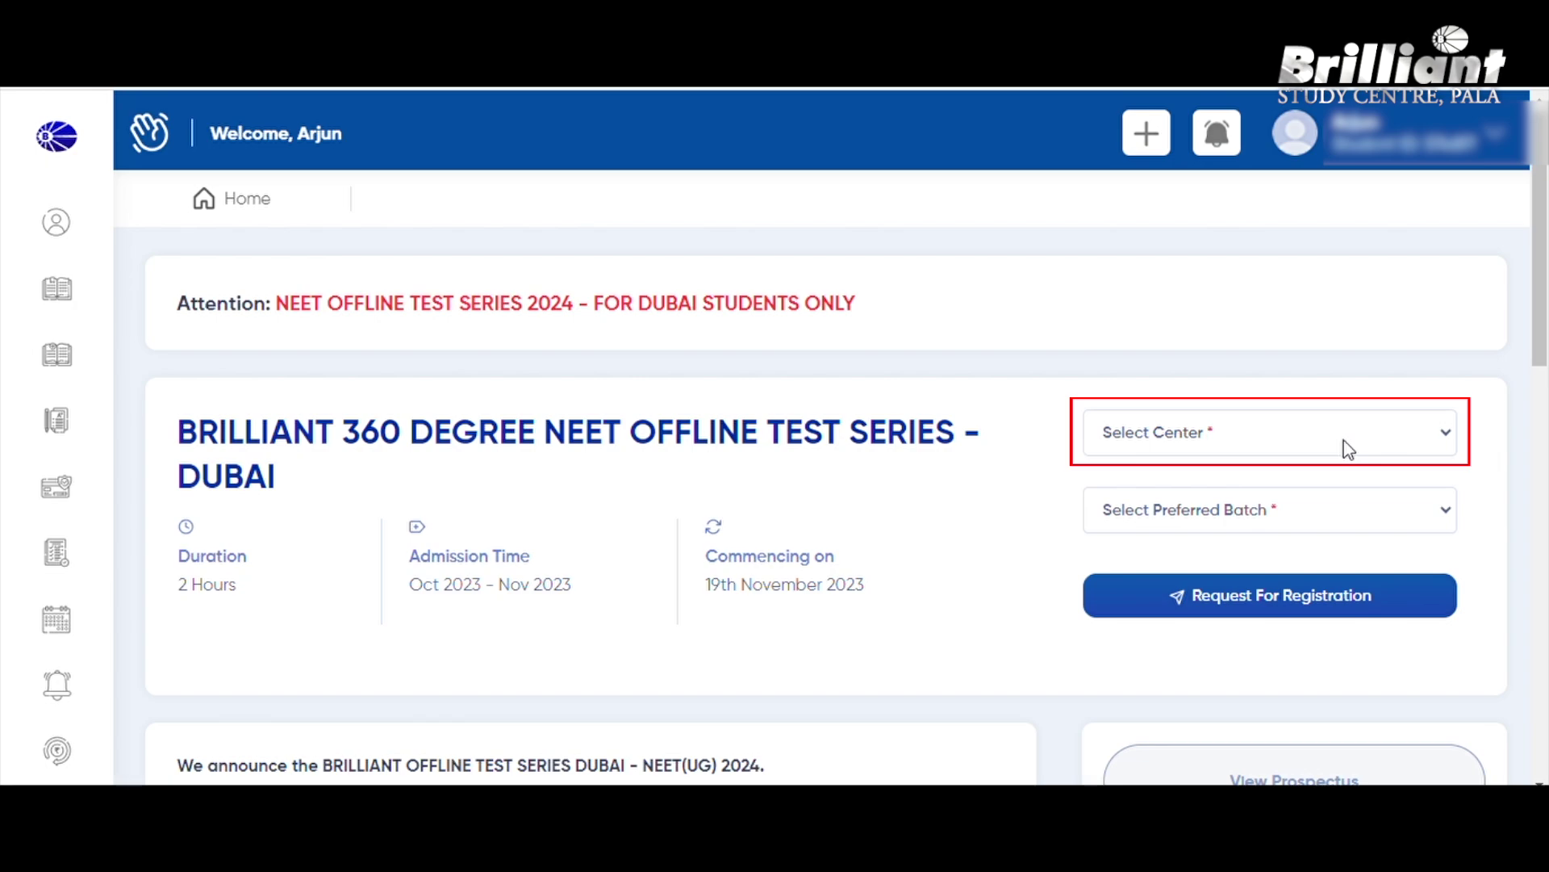
pyautogui.click(1344, 439)
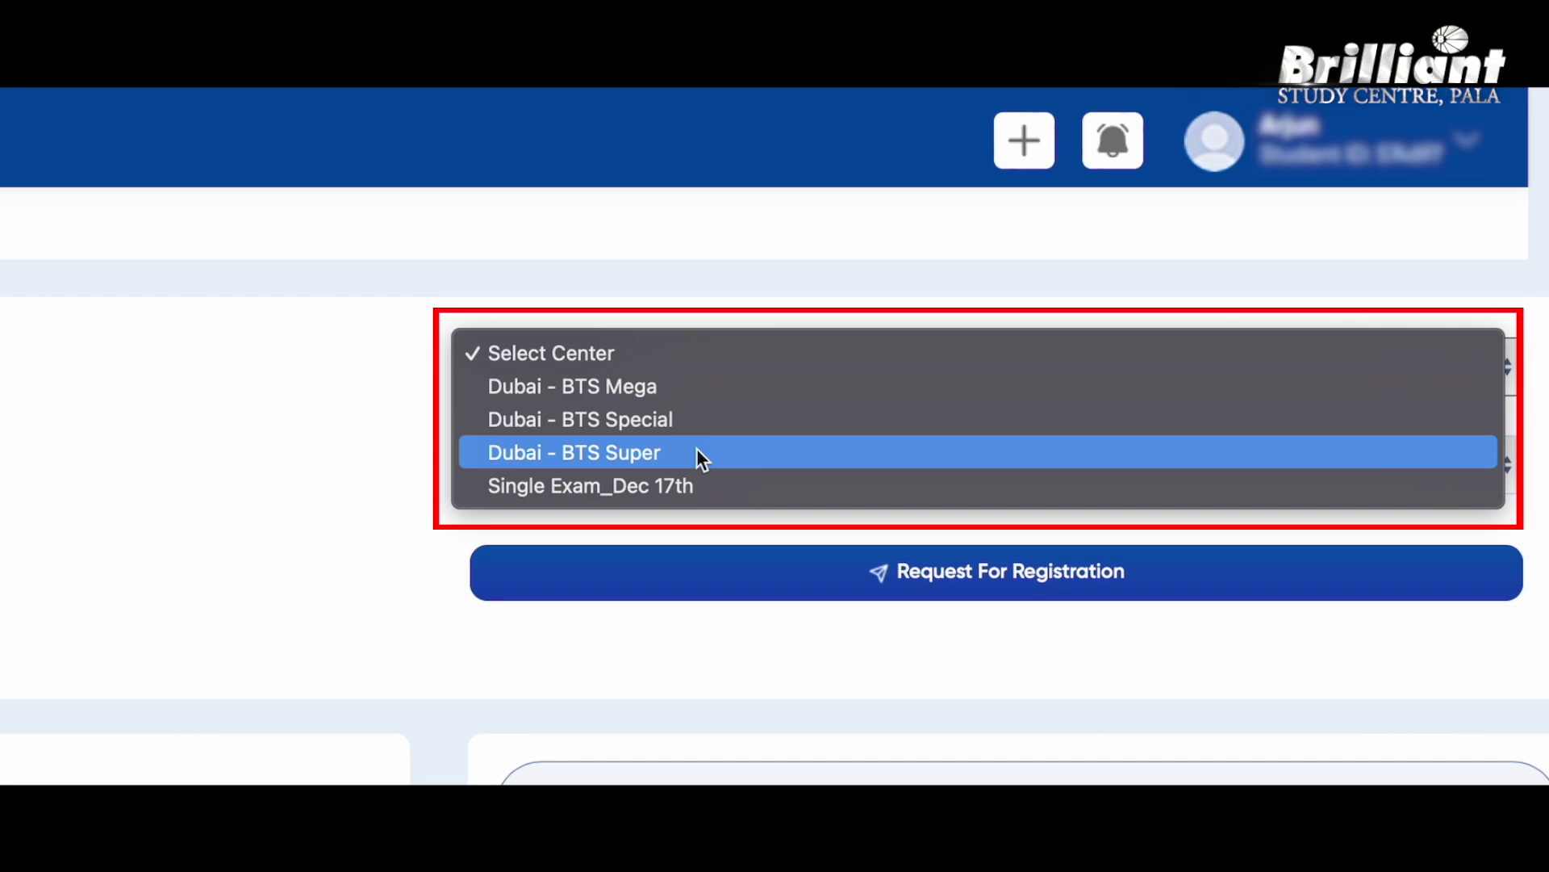
pyautogui.click(699, 389)
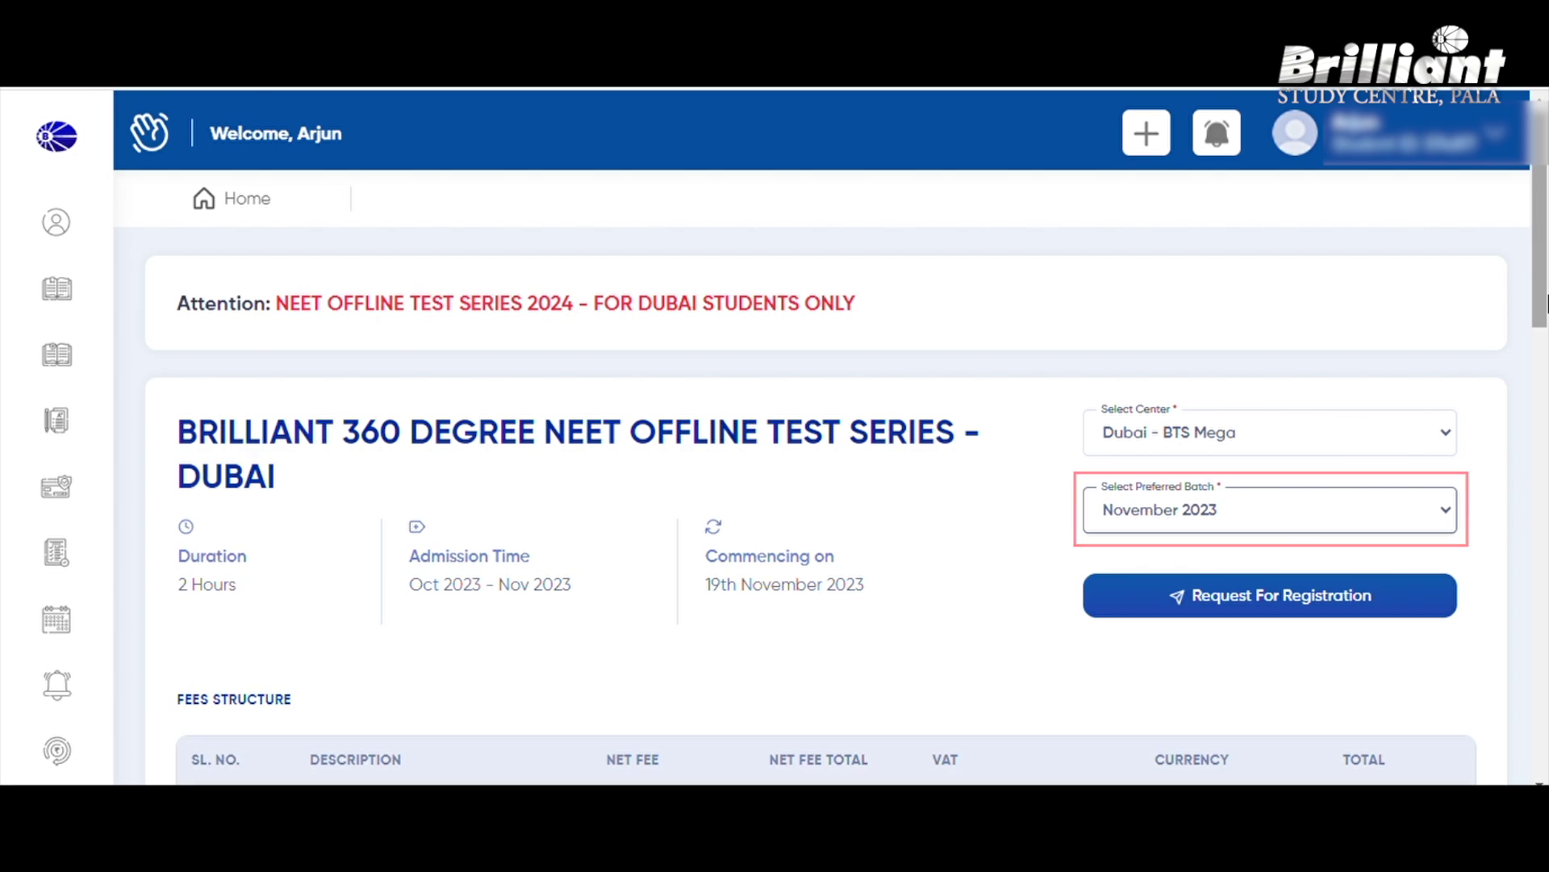
pyautogui.moveTo(1545, 302); pyautogui.dragTo(1545, 376)
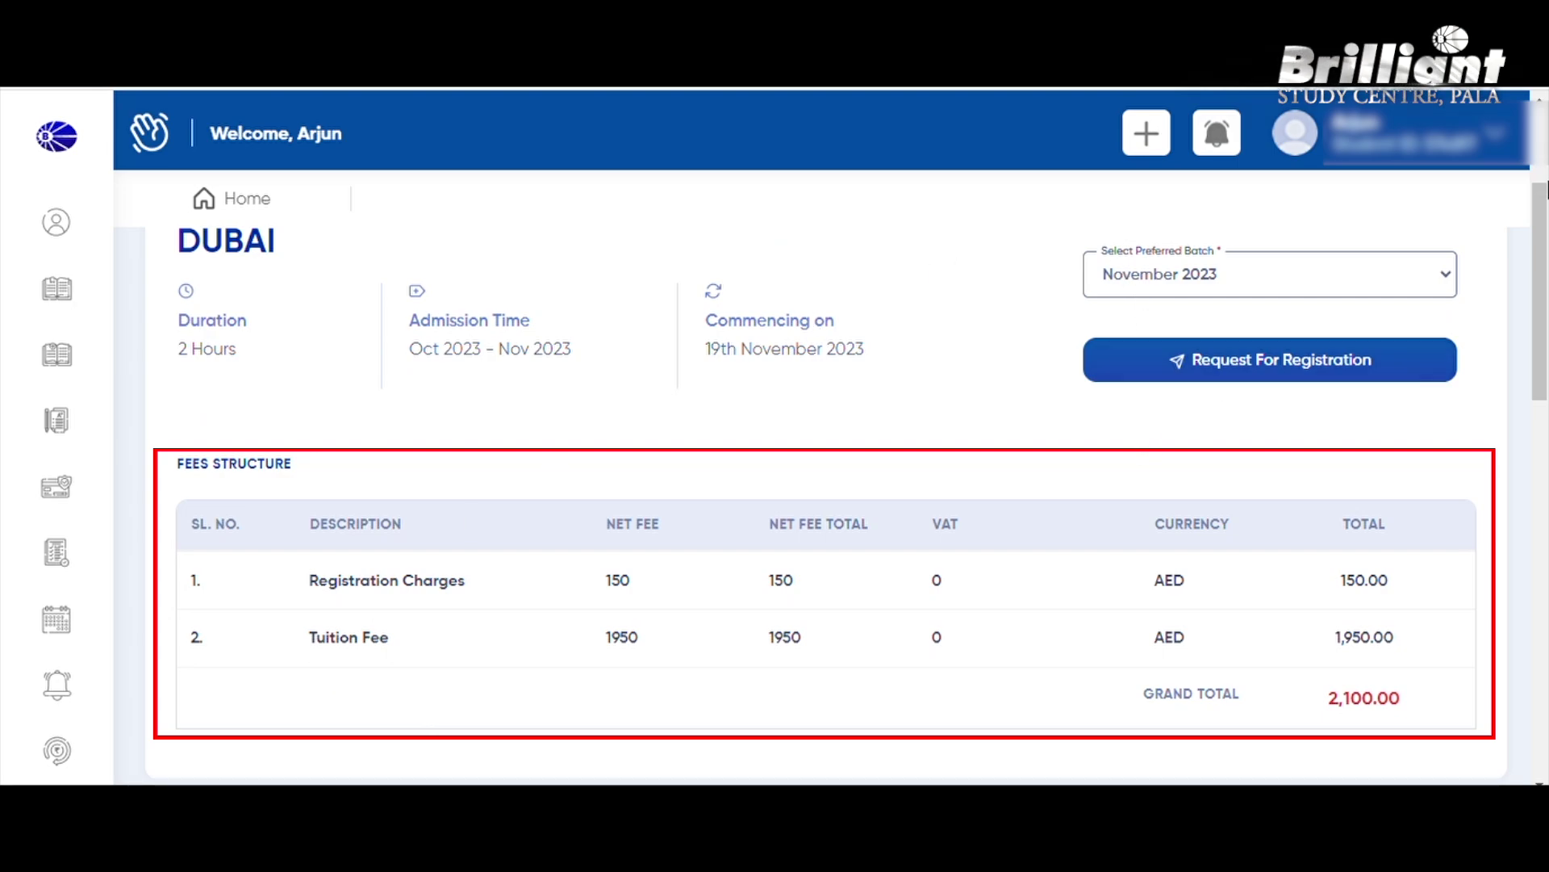
pyautogui.scroll(2, 823, 500)
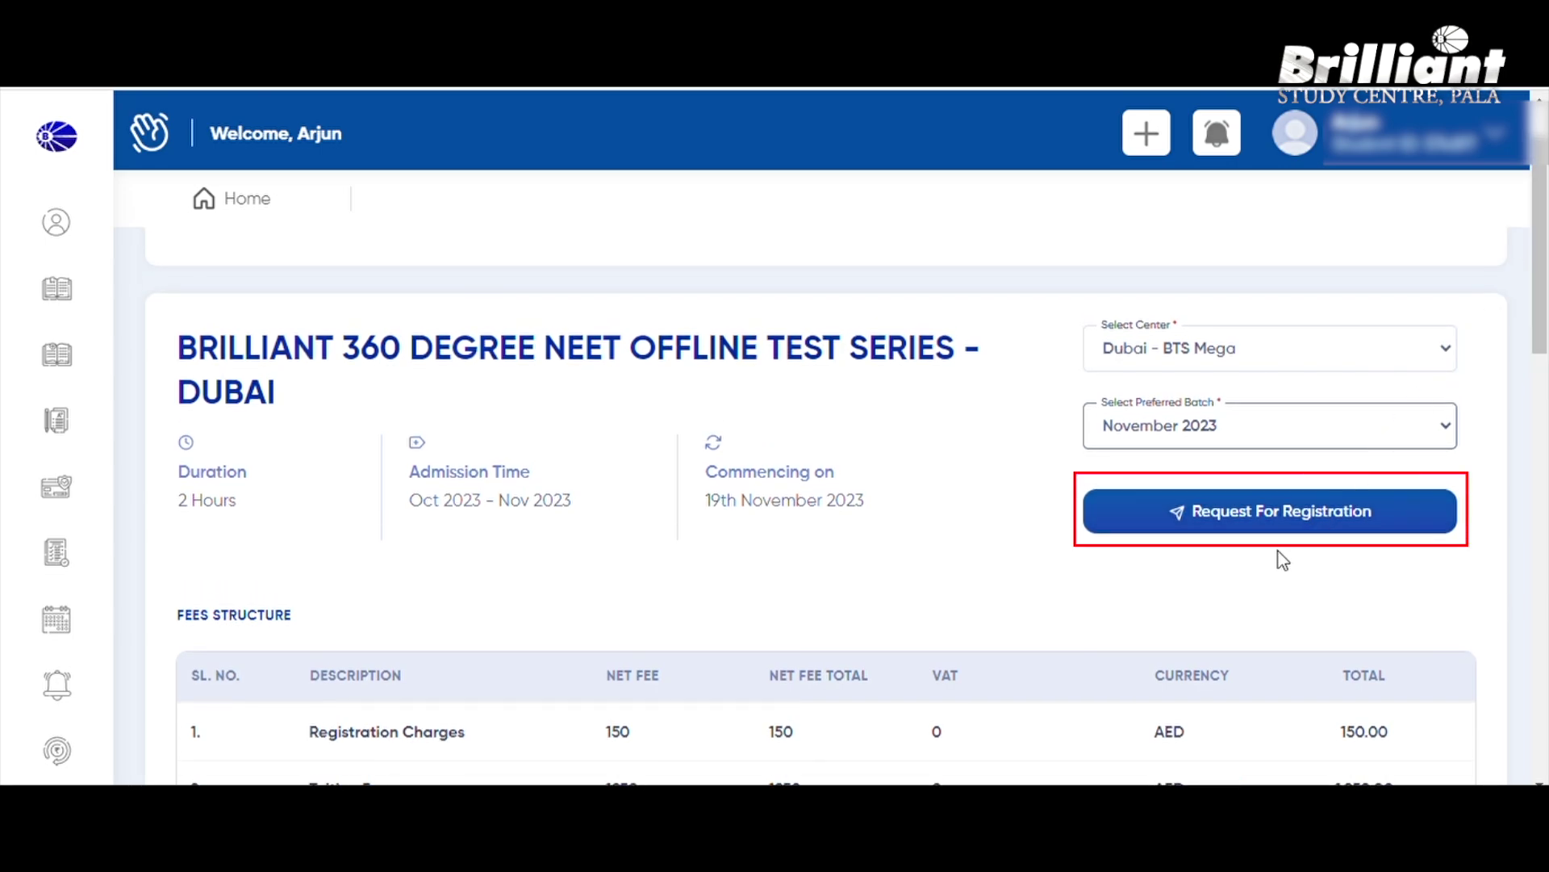
pyautogui.click(1319, 523)
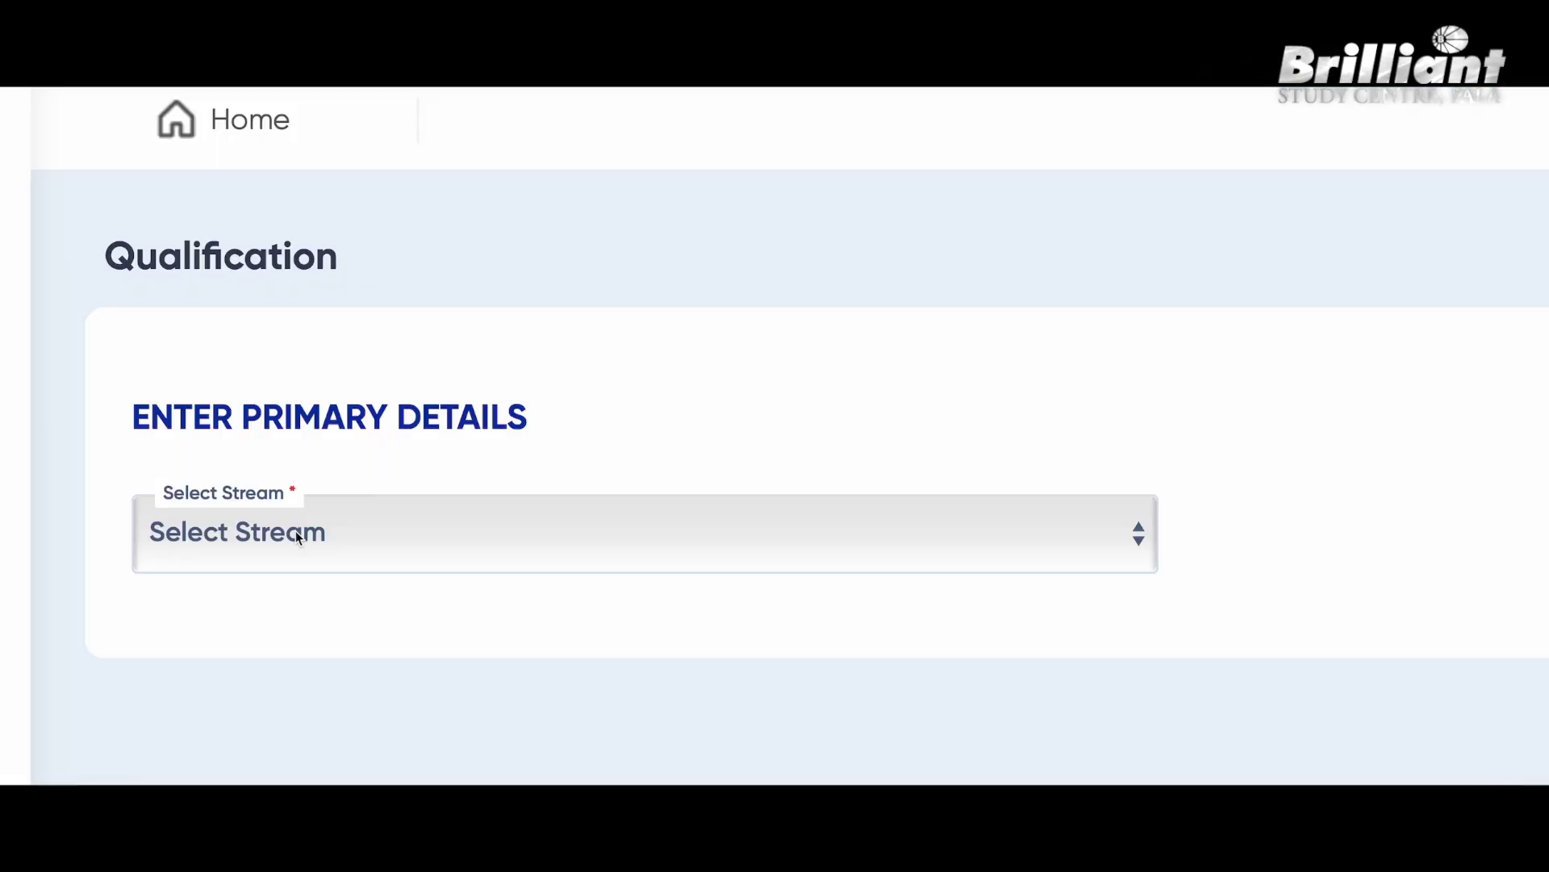
# - Set Stream to CBSE, Year of Passing to 2021 and Result Status to Passed
pyautogui.click(267, 445)
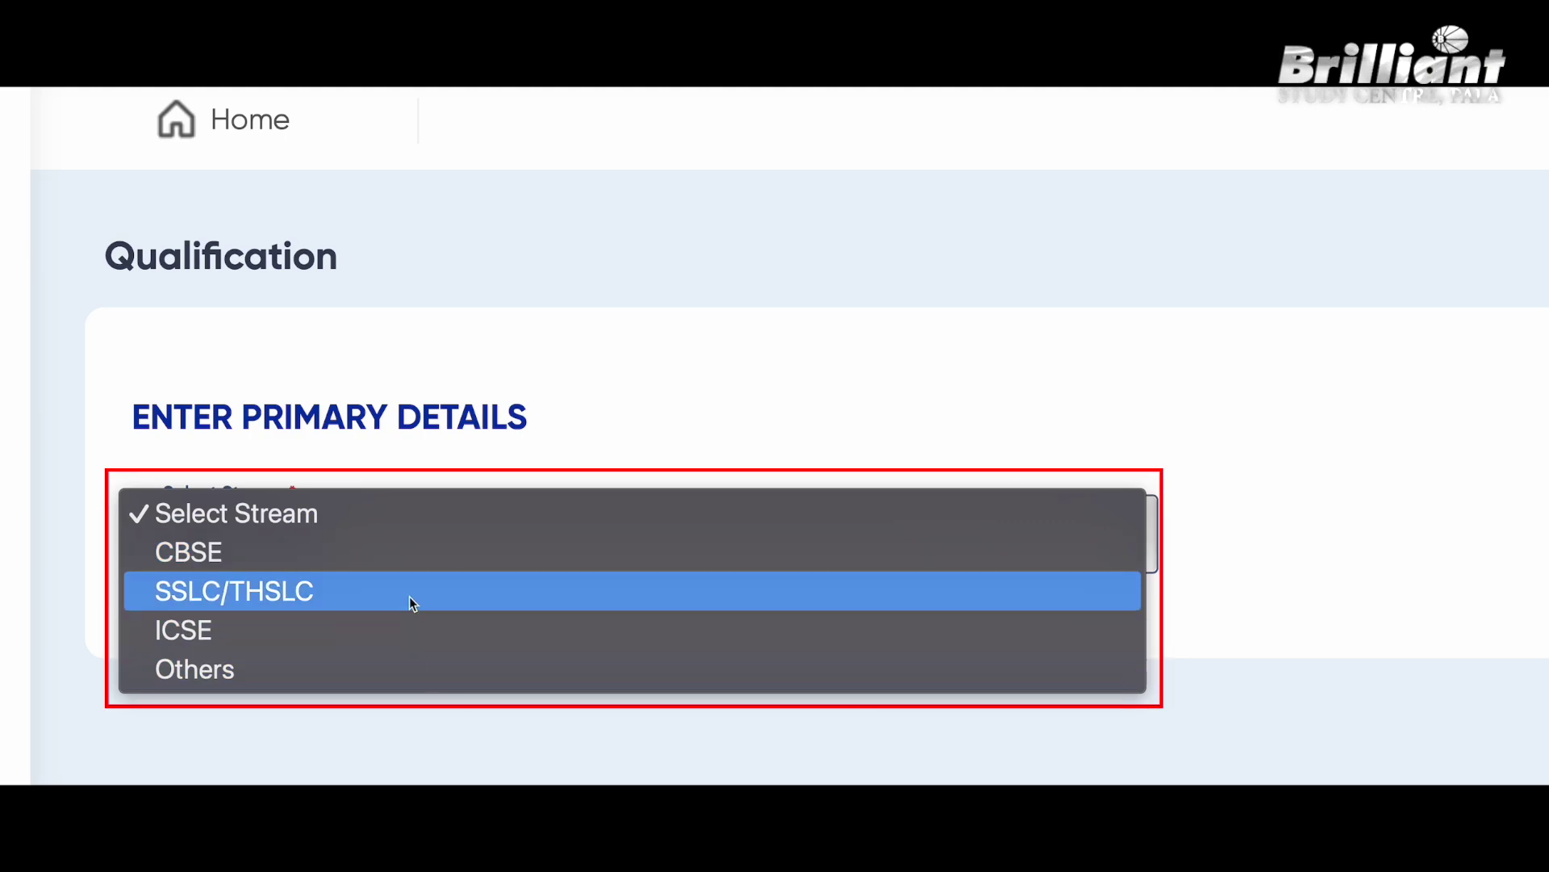
pyautogui.click(413, 555)
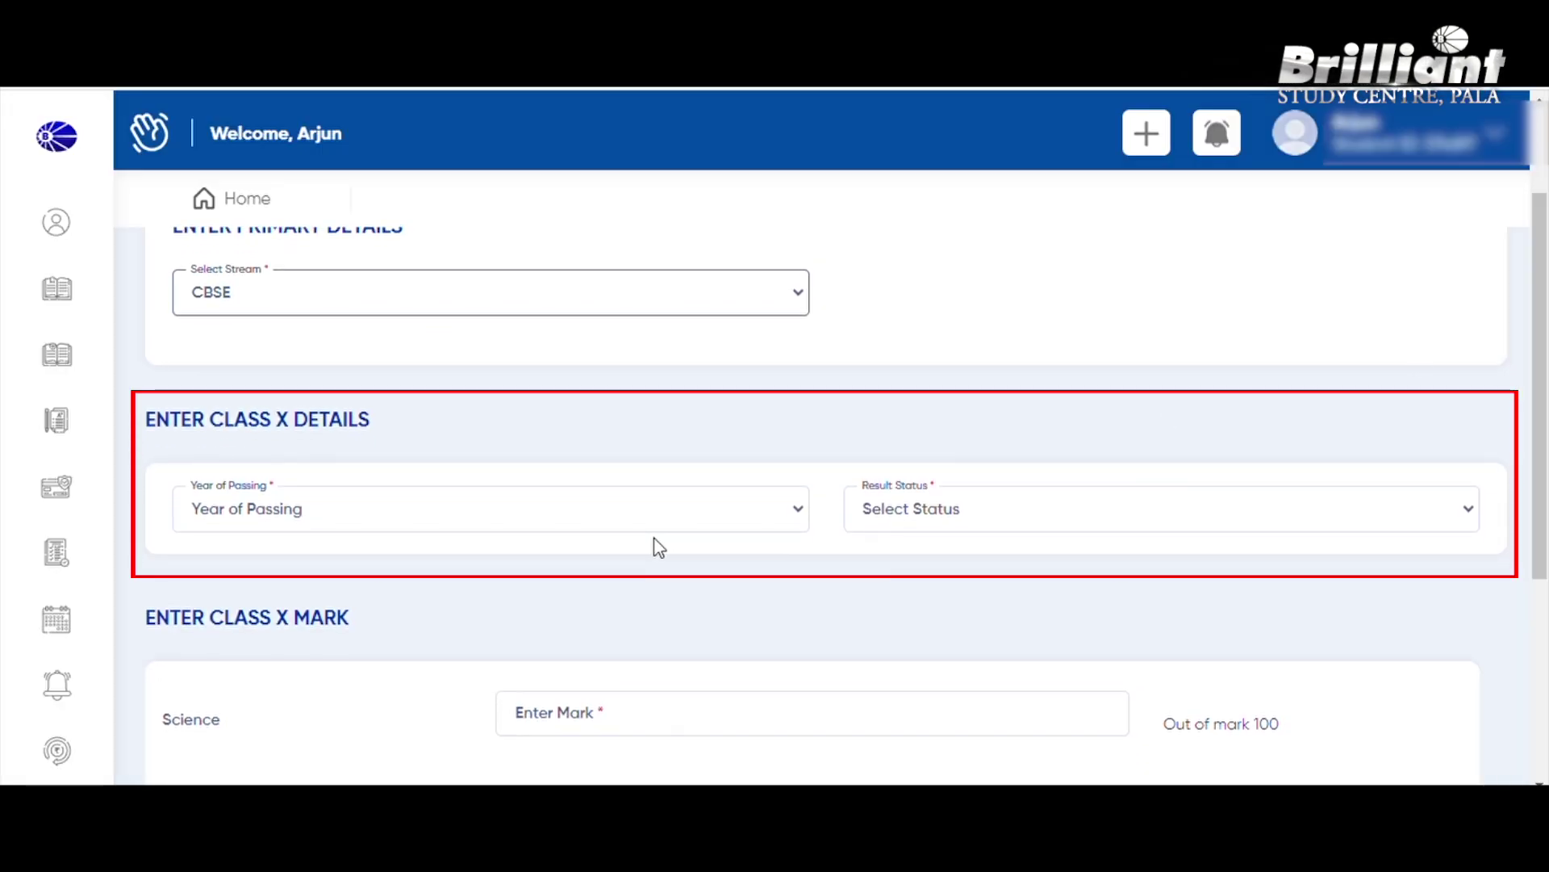
pyautogui.click(686, 511)
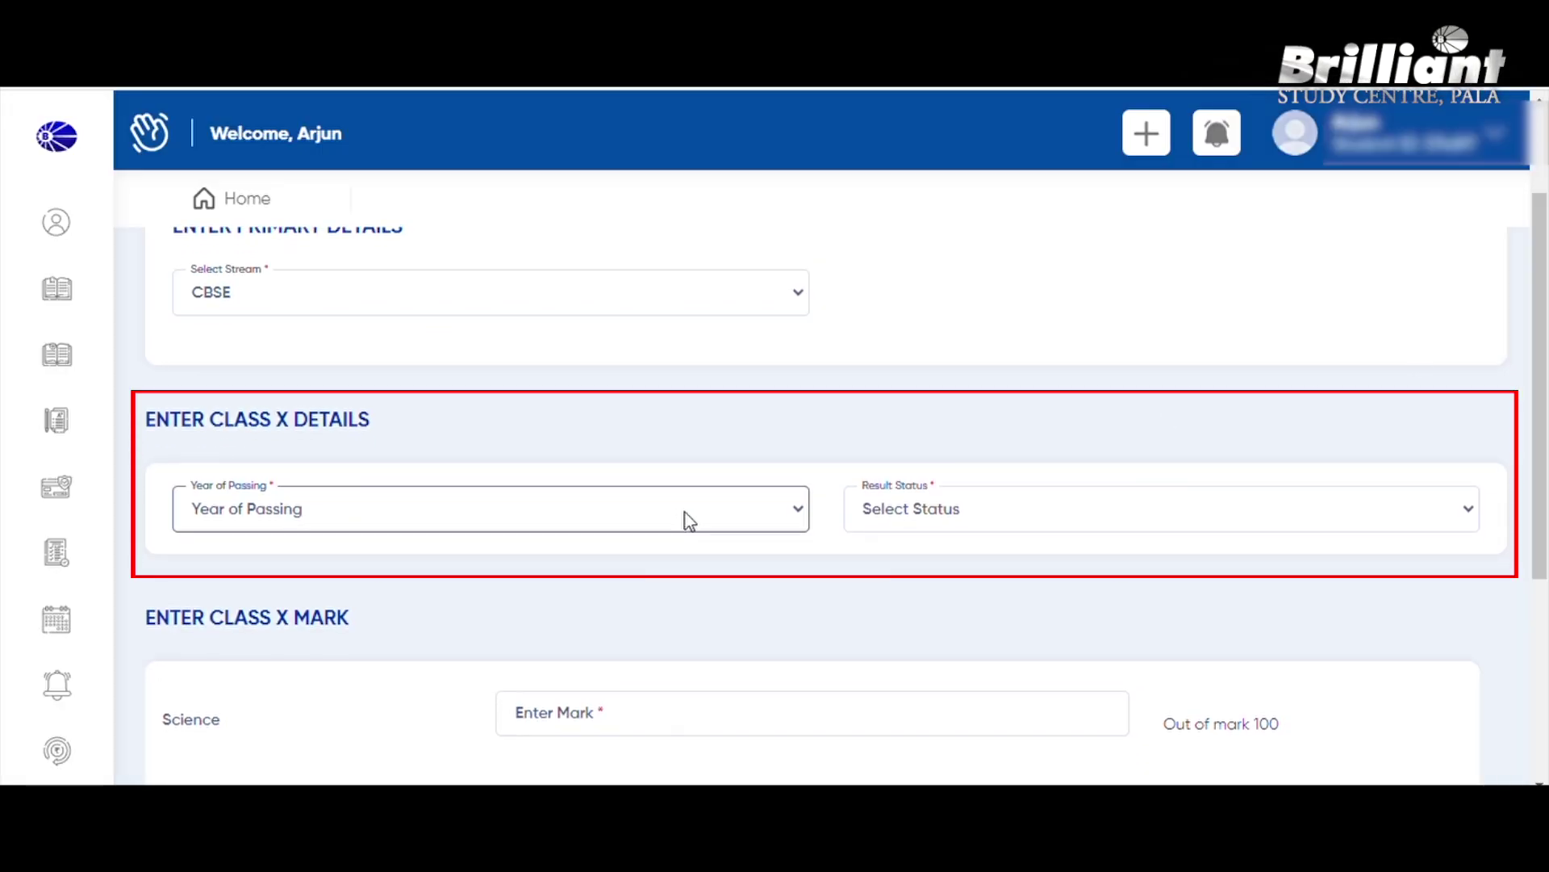
pyautogui.click(592, 647)
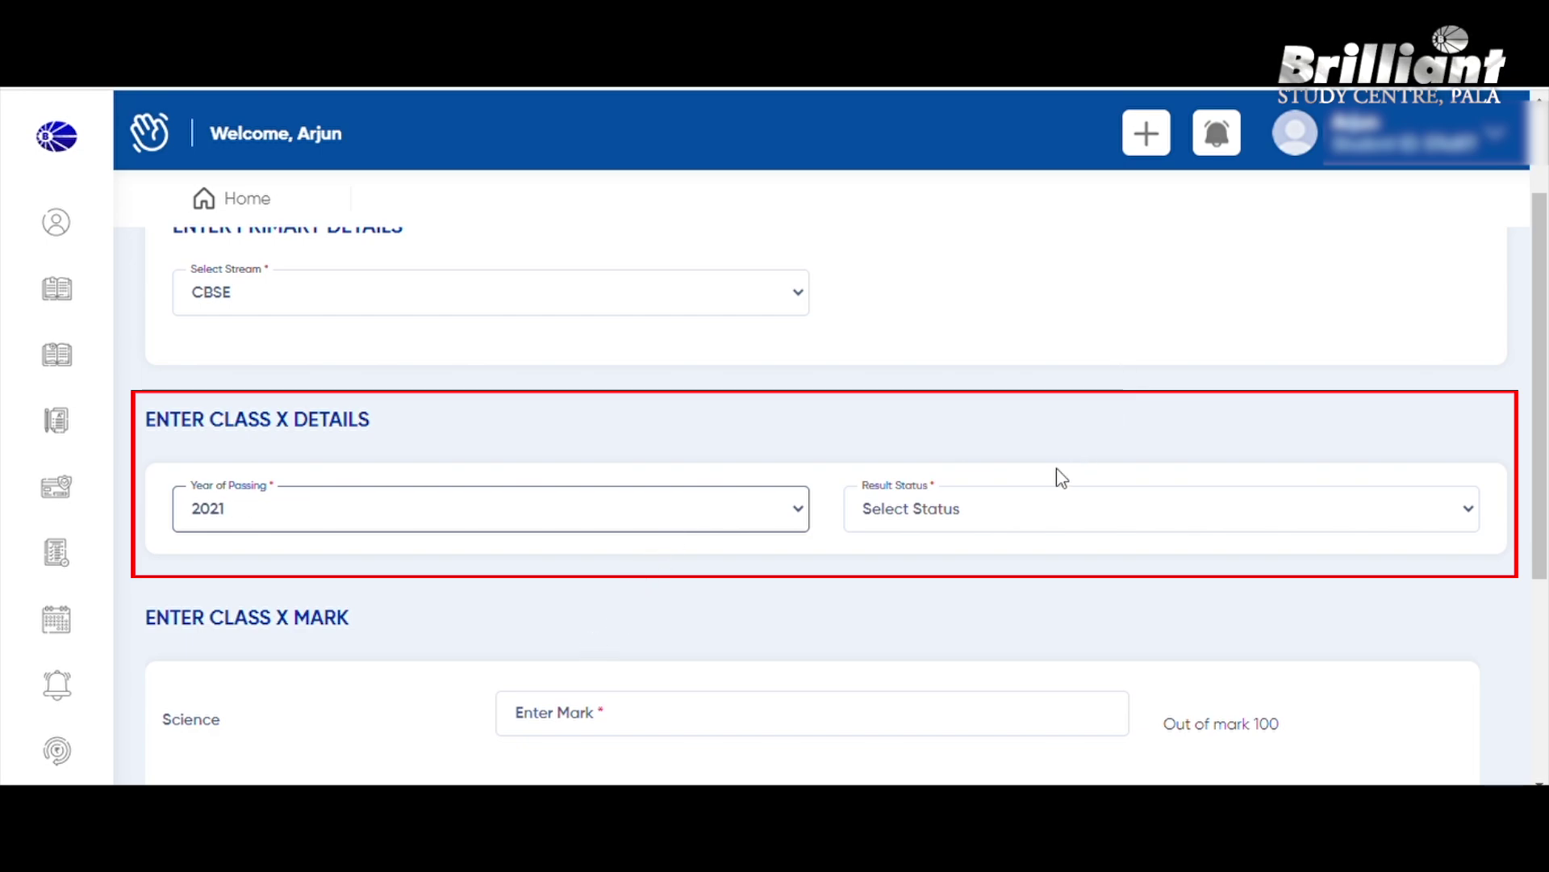
pyautogui.click(1019, 515)
pyautogui.click(1003, 568)
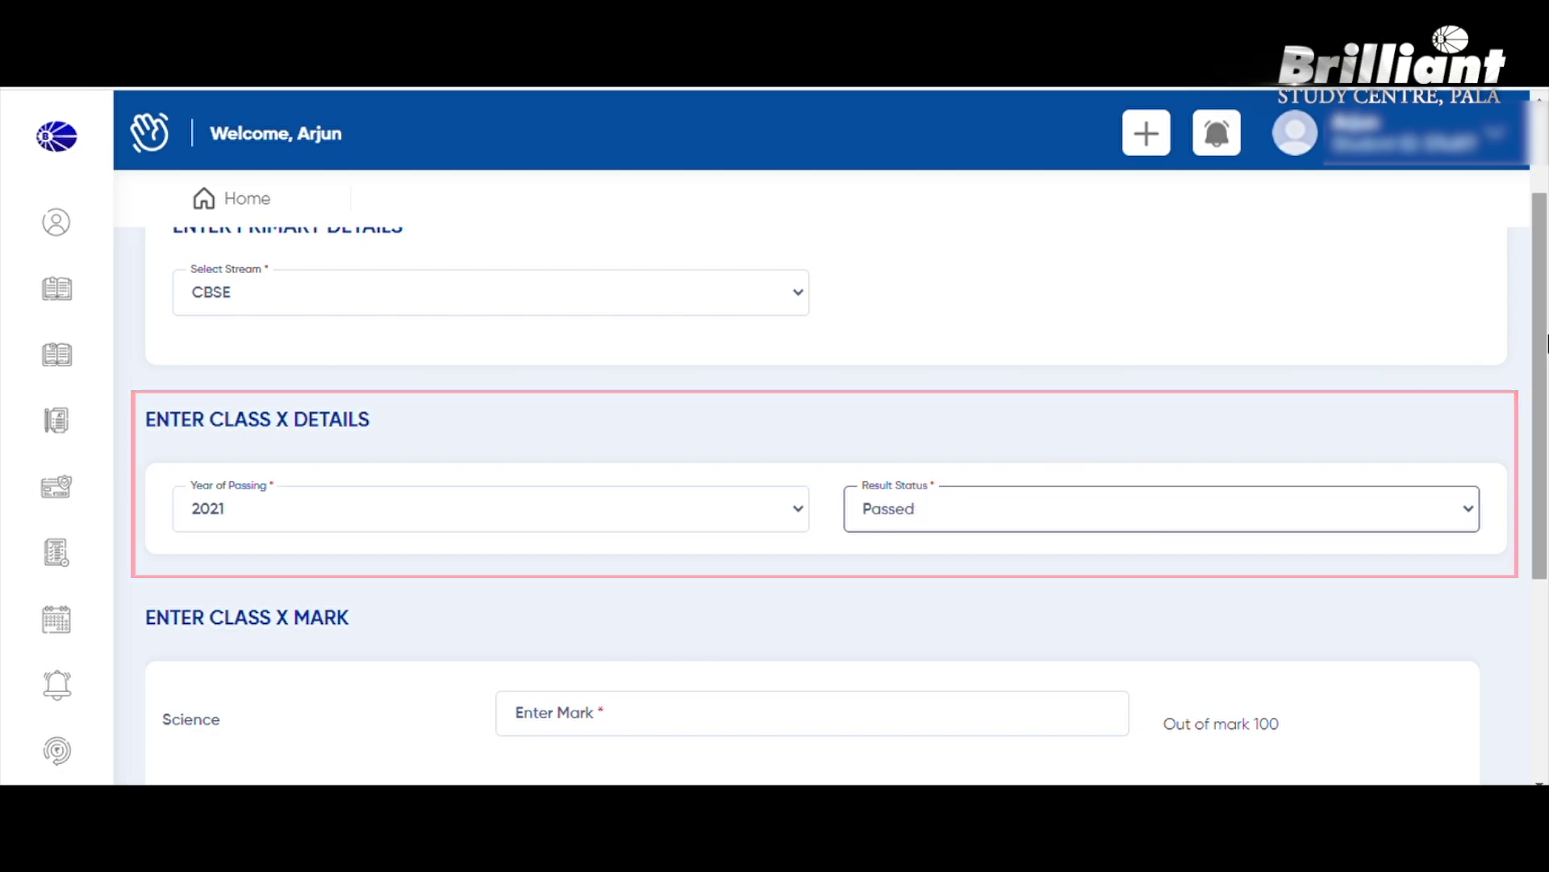
pyautogui.moveTo(1546, 343); pyautogui.dragTo(1545, 443)
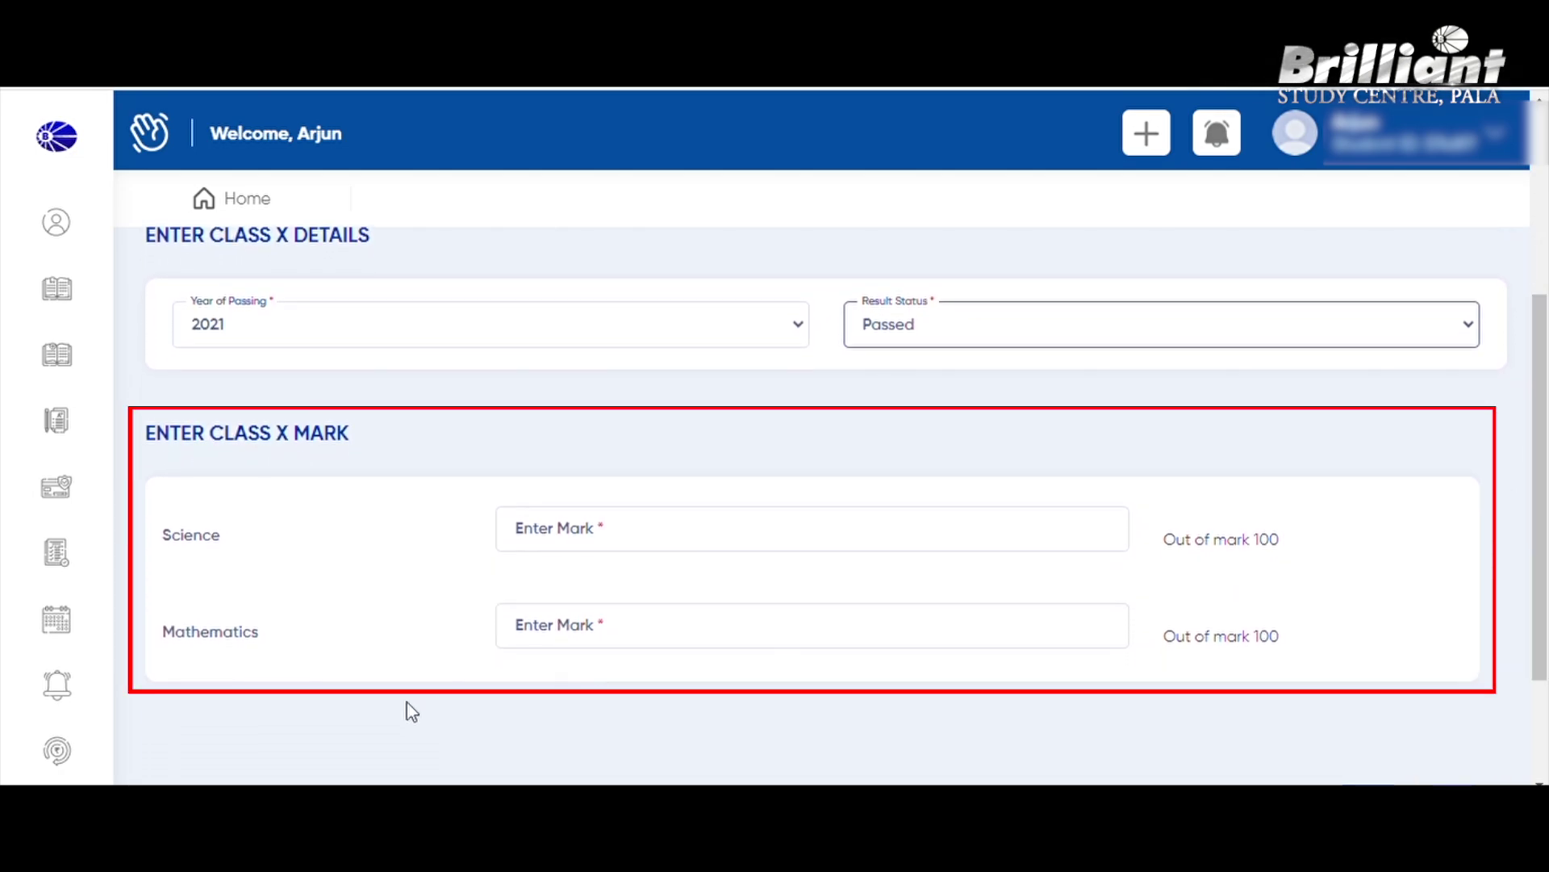
# - Enter Science 95 and Mathematics 98, then submit the qualification details with Next
pyautogui.click(655, 546)
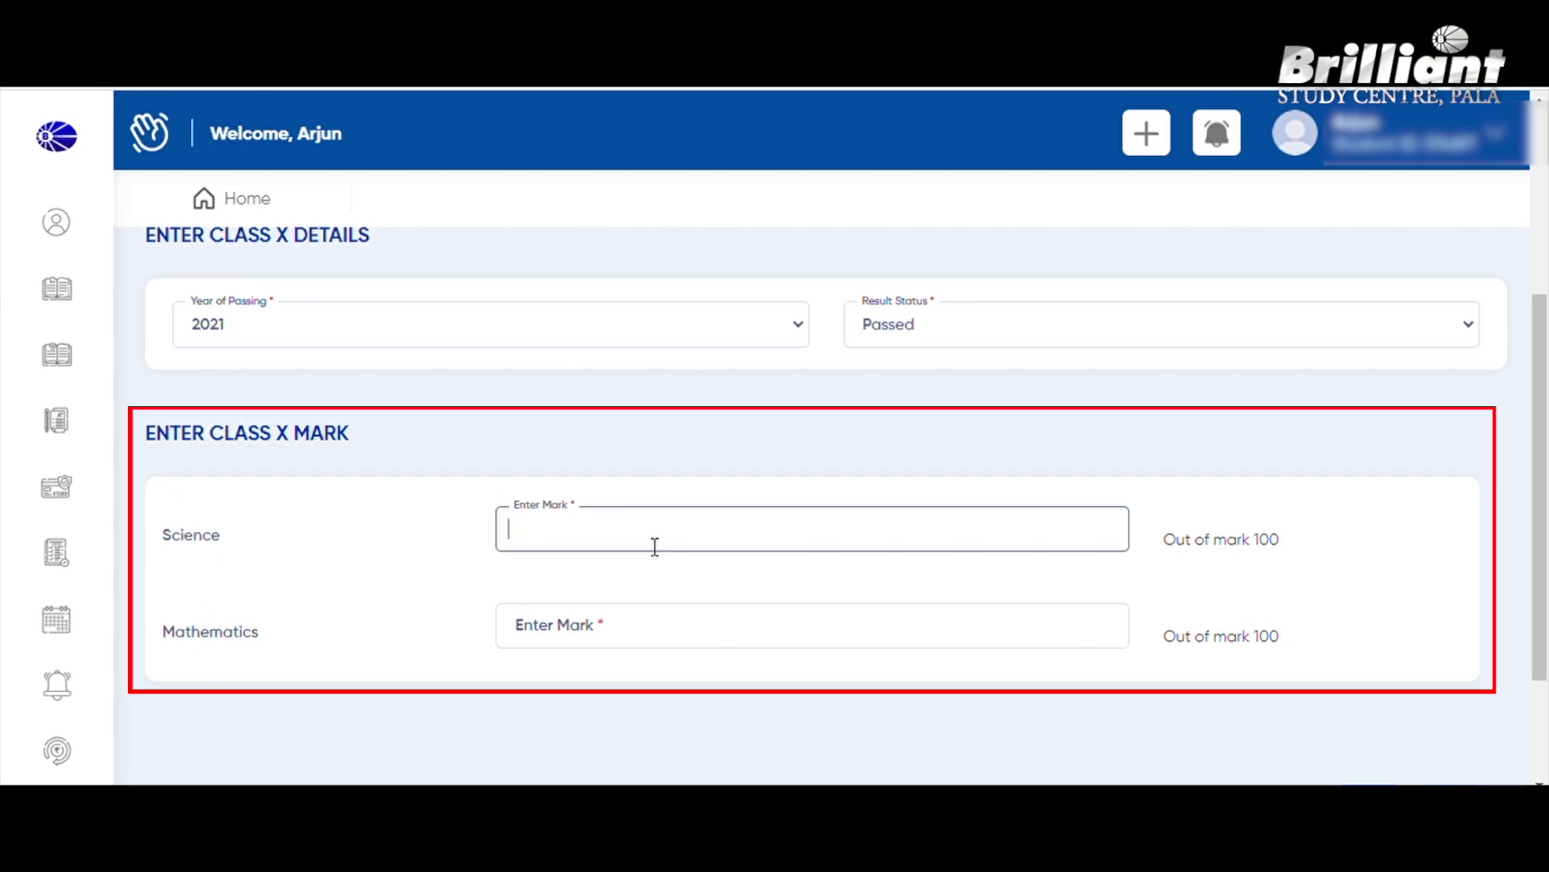
pyautogui.write('95')
pyautogui.click(615, 623)
pyautogui.write('98')
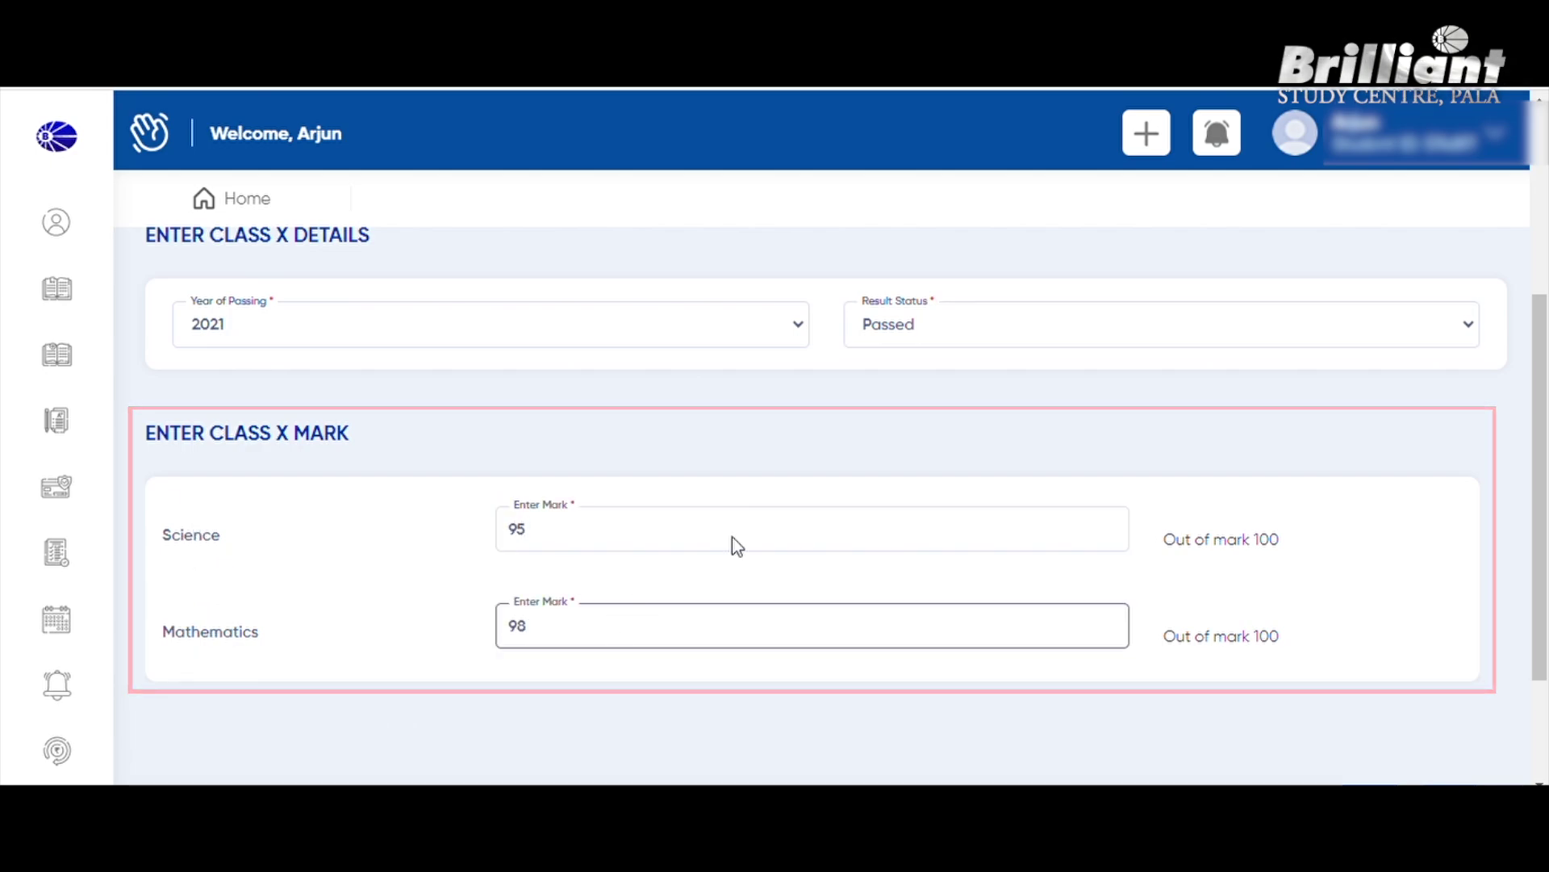
pyautogui.scroll(-2, 1452, 678)
pyautogui.click(1452, 672)
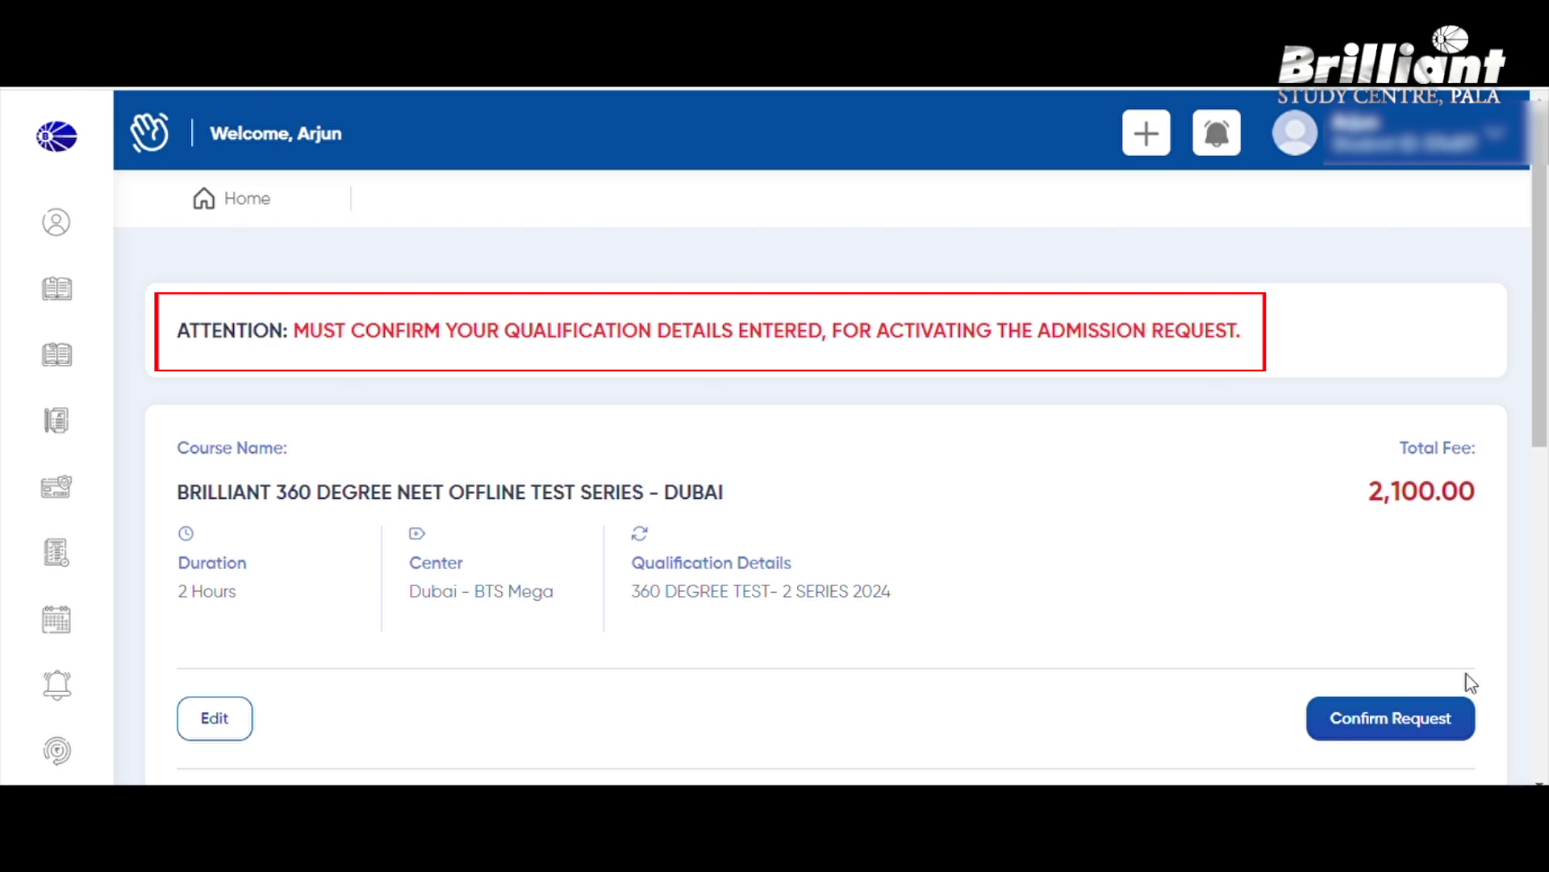
# - Review the course and Class X summary, then confirm the NEET Dubai admission request
pyautogui.scroll(-3, 1471, 683)
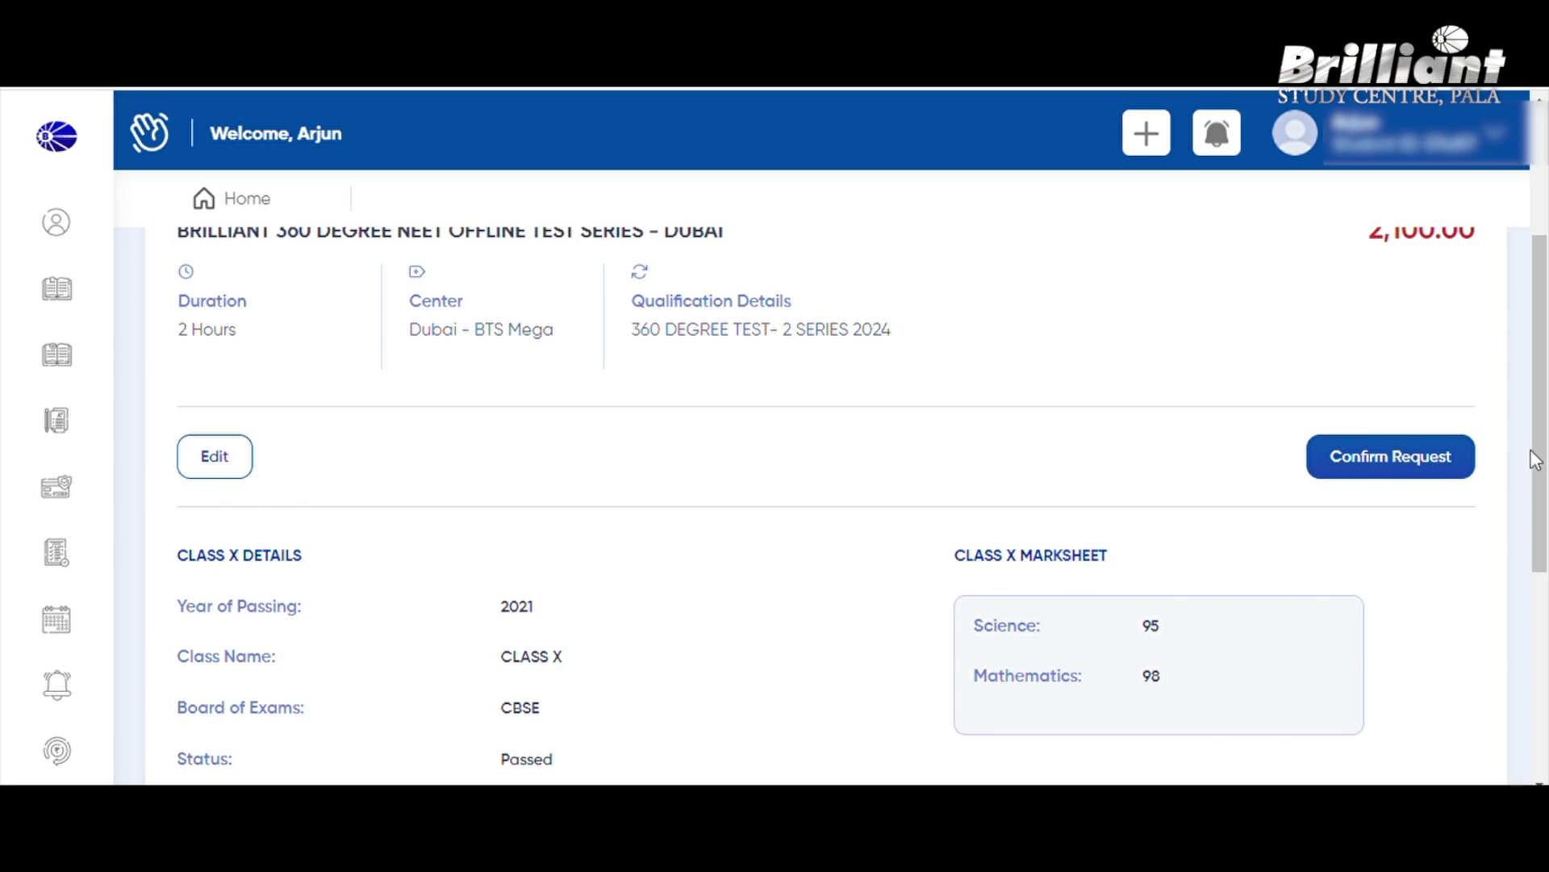
pyautogui.moveTo(1536, 484); pyautogui.dragTo(1541, 546)
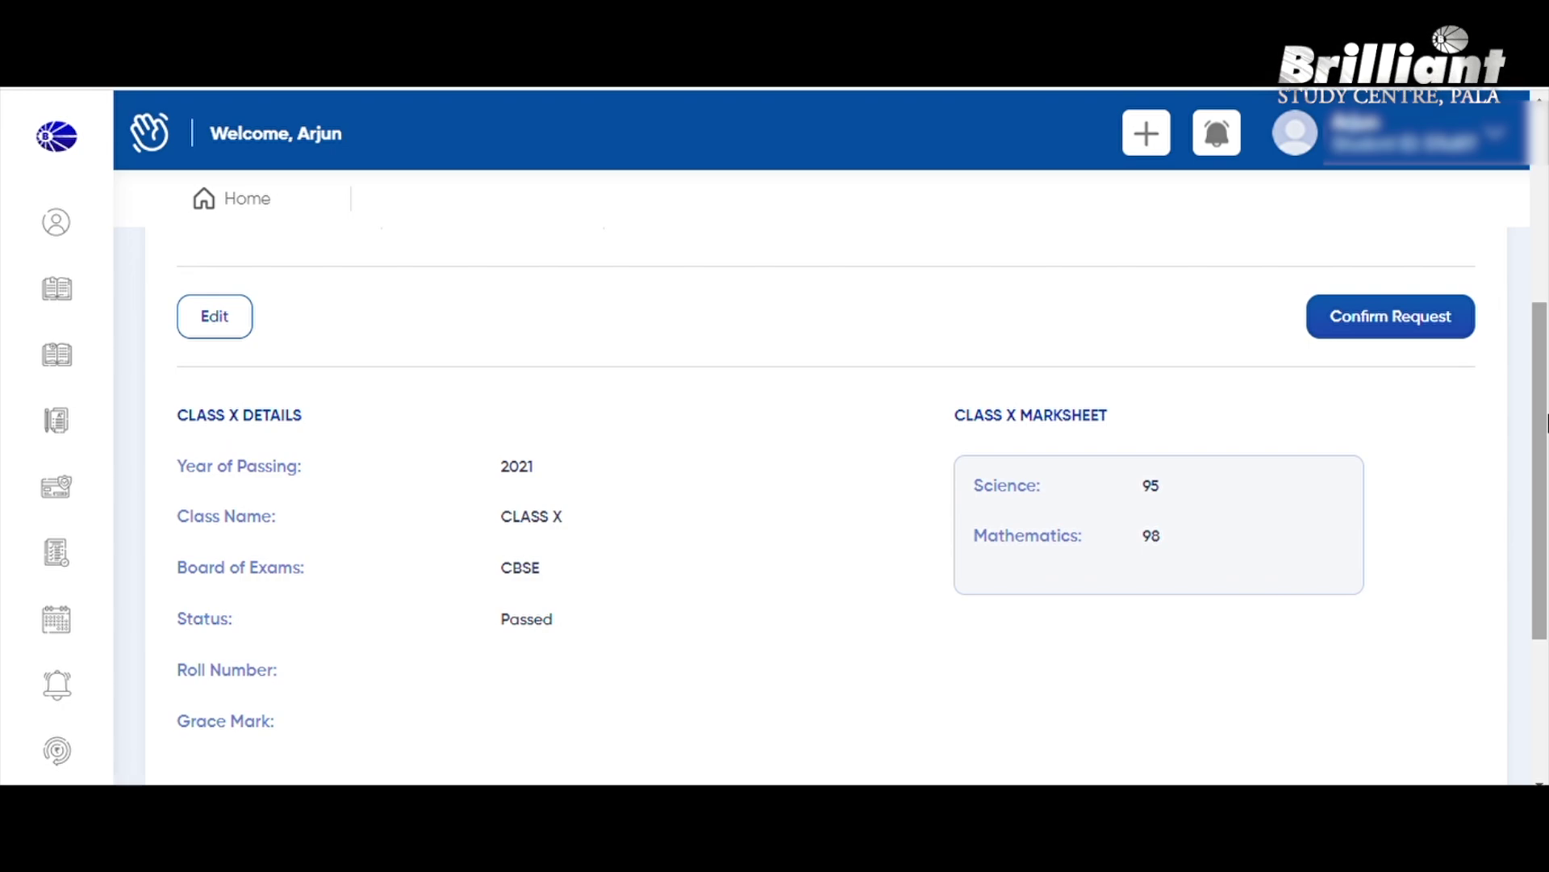
pyautogui.moveTo(1544, 423); pyautogui.dragTo(1533, 538)
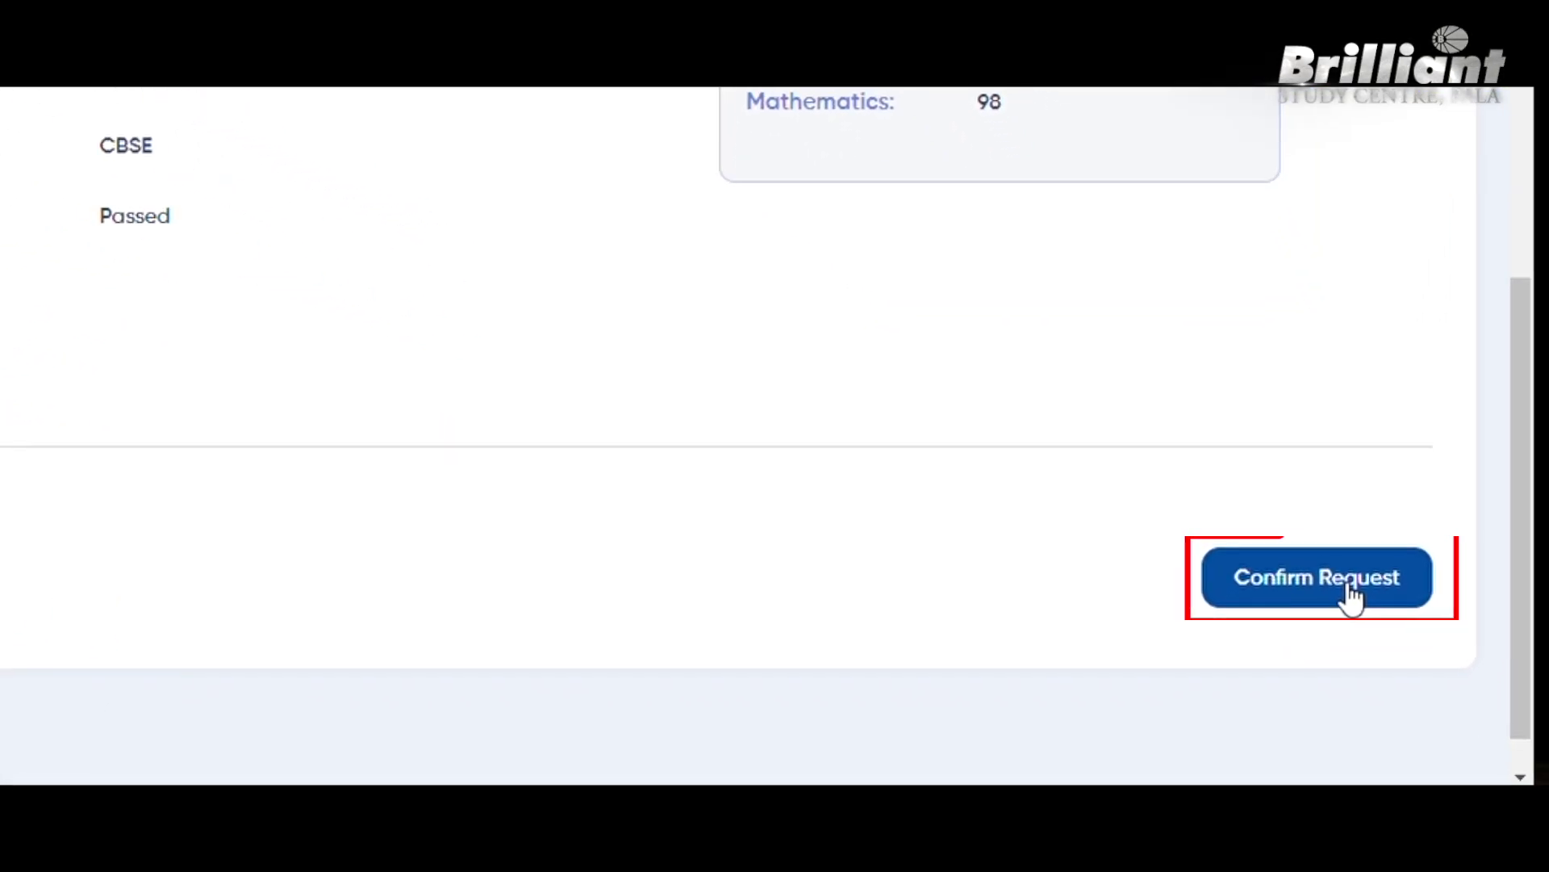
pyautogui.click(1411, 646)
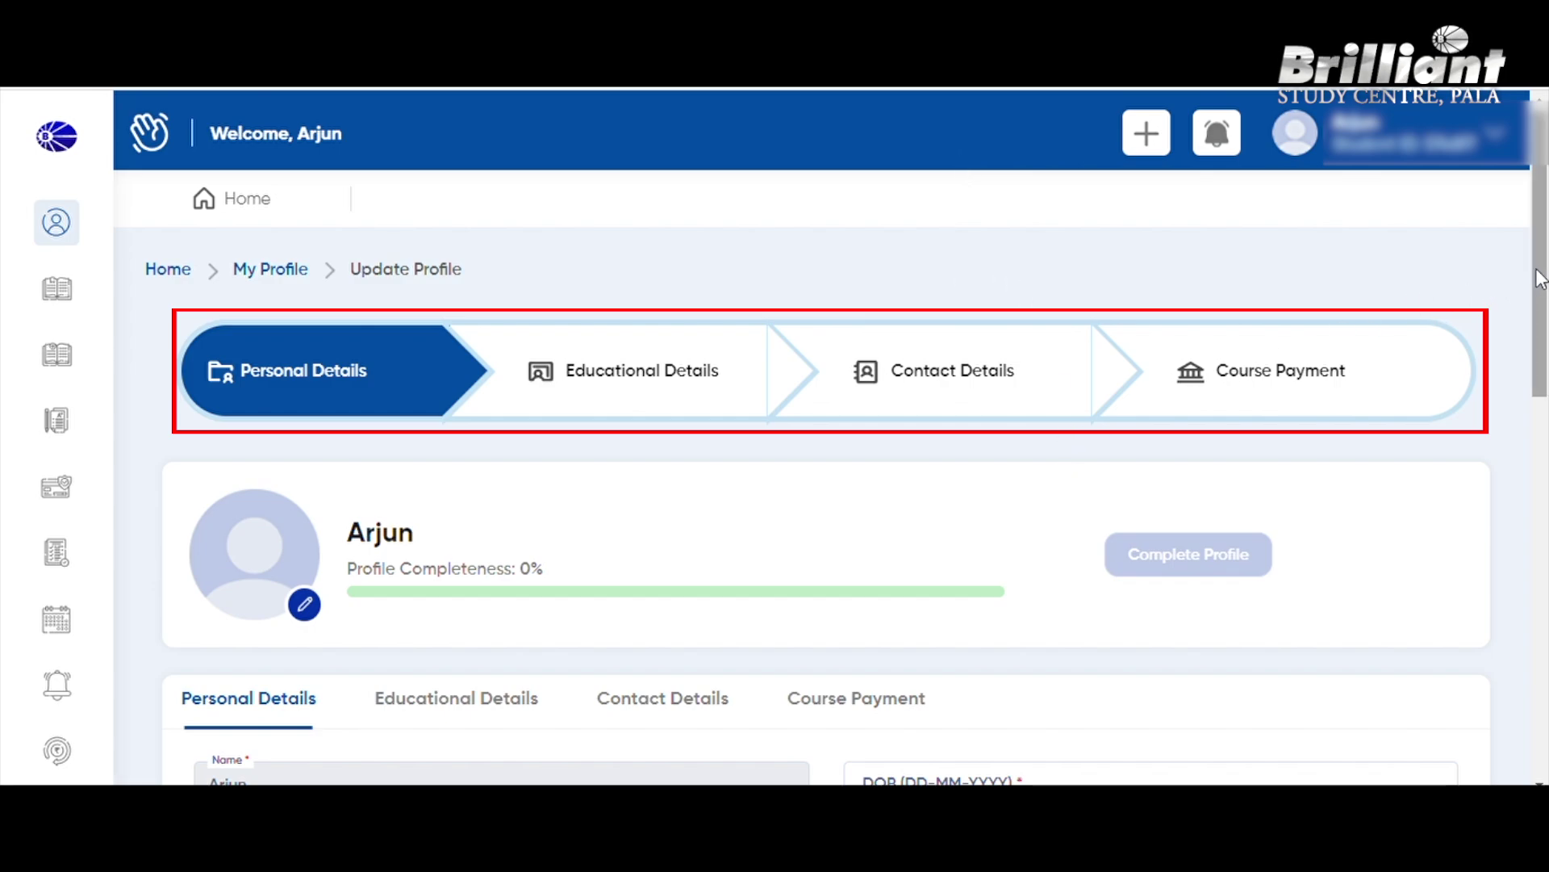
pyautogui.moveTo(1544, 269); pyautogui.dragTo(1545, 367)
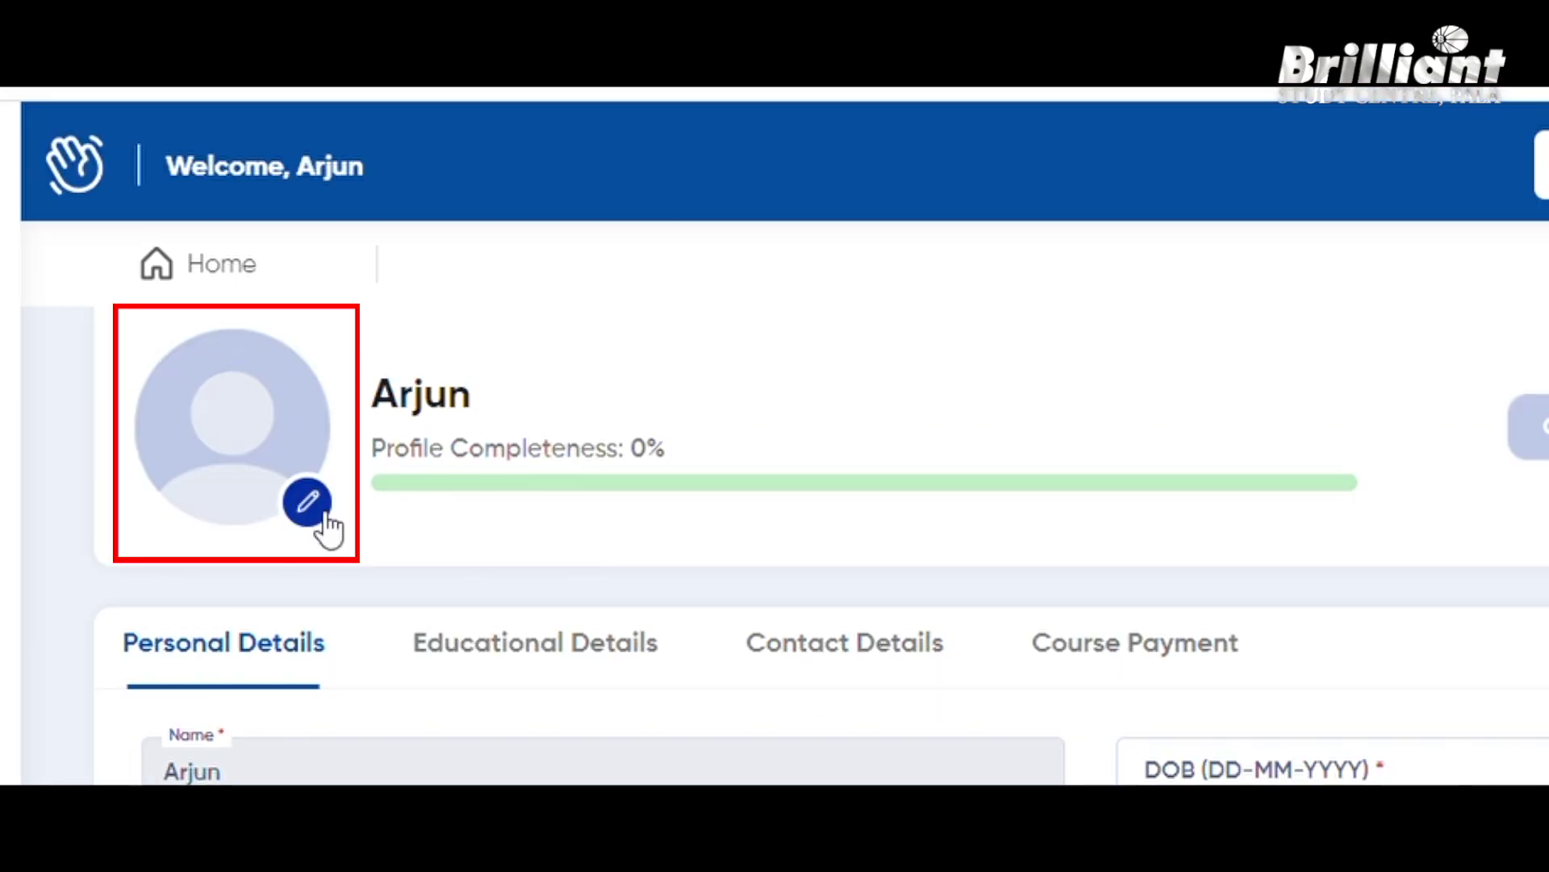
# - Start editing the avatar photo, read the Upload Photo Instructions, and agree to them
pyautogui.click(309, 502)
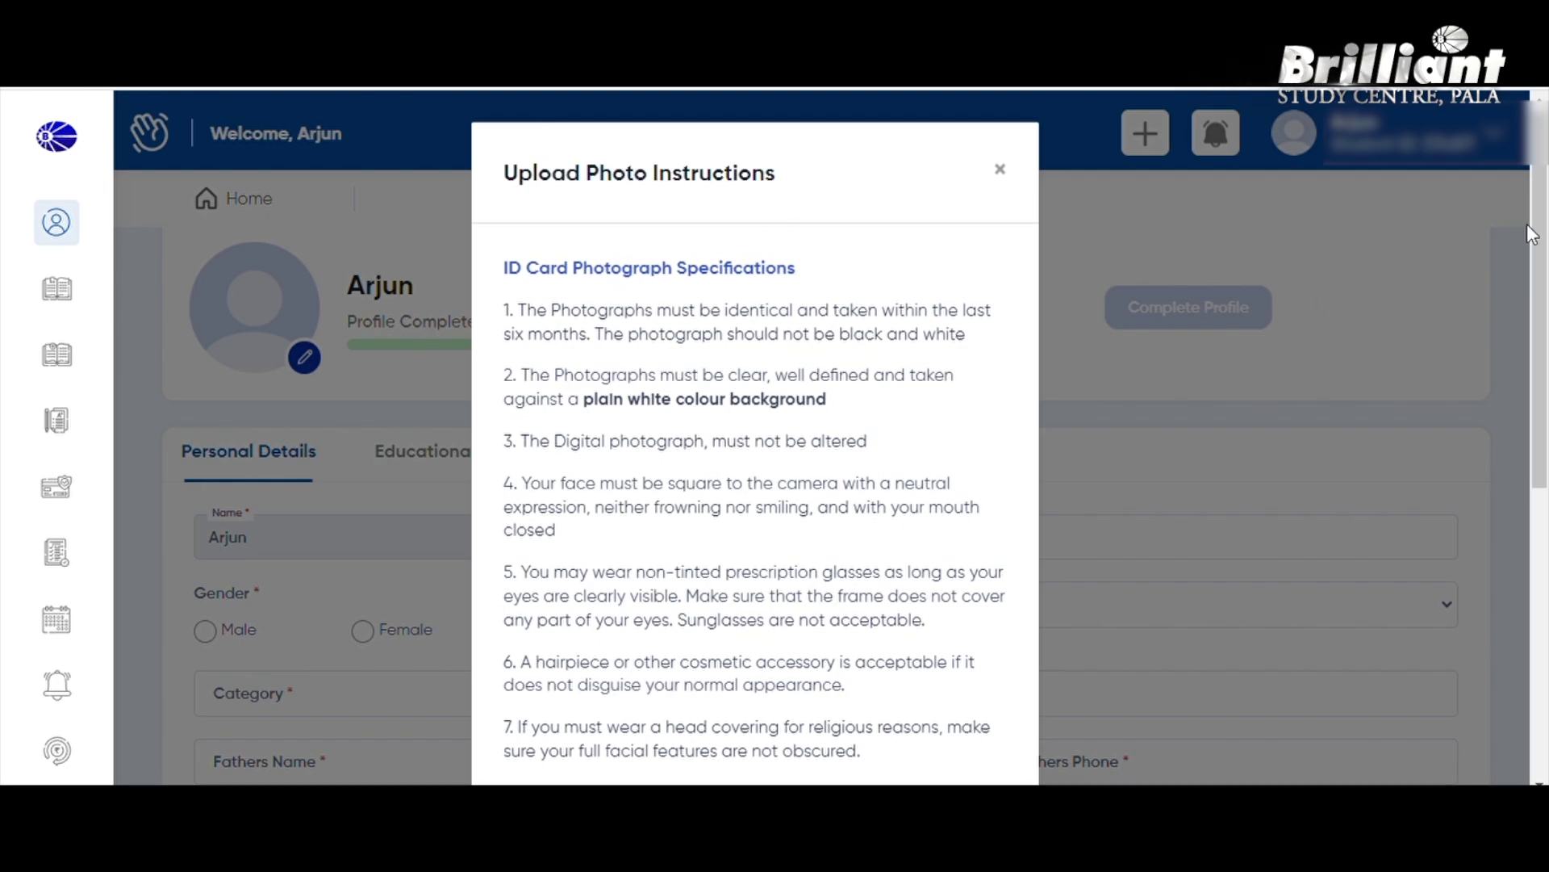
pyautogui.moveTo(1542, 188); pyautogui.dragTo(1543, 468)
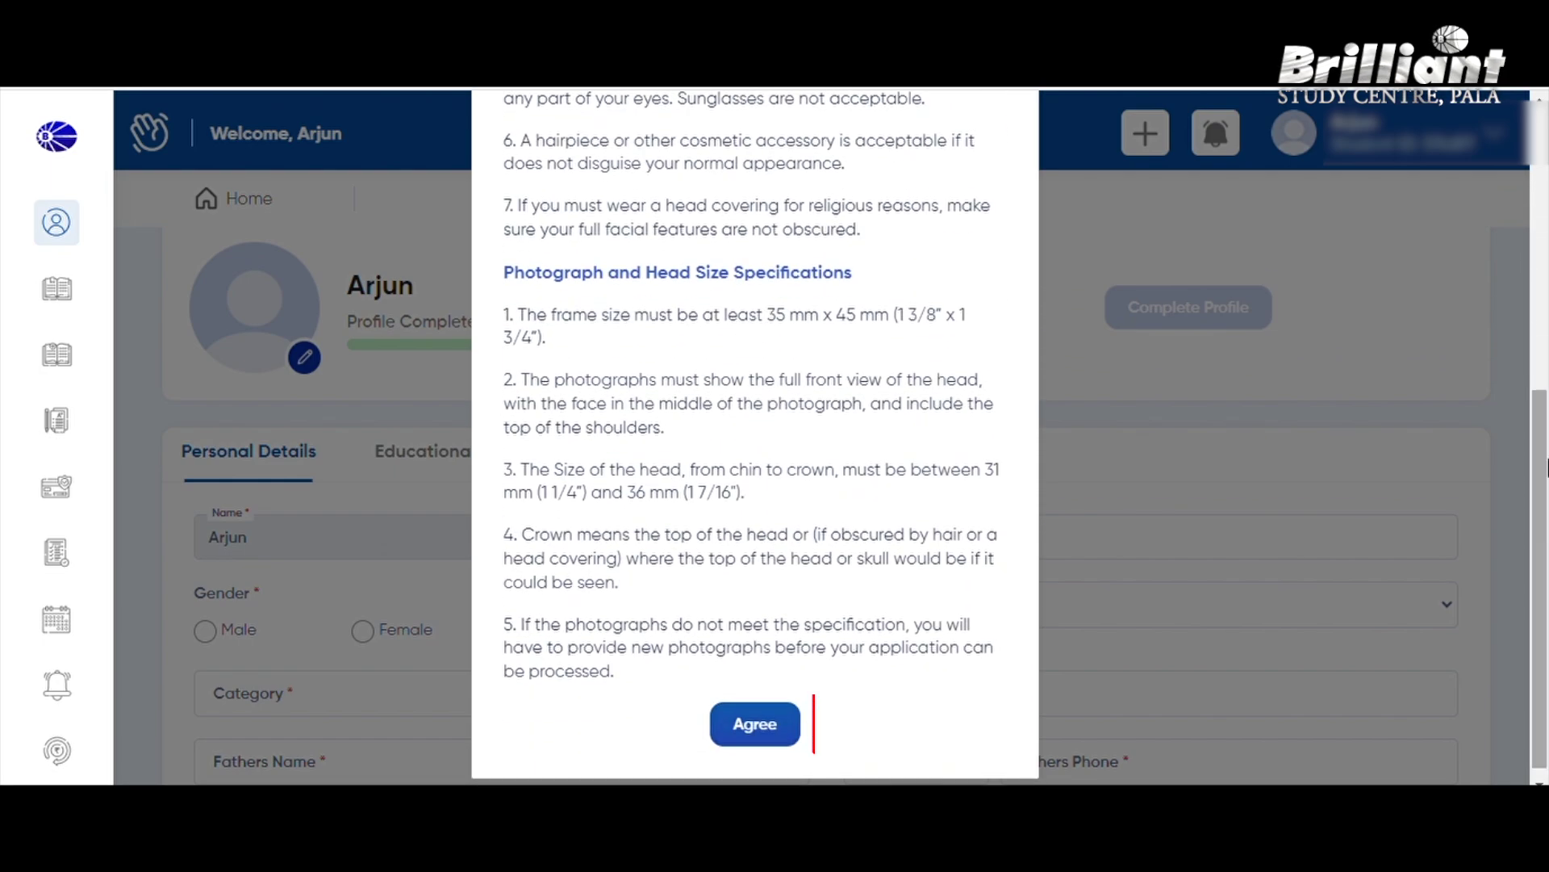
pyautogui.click(771, 728)
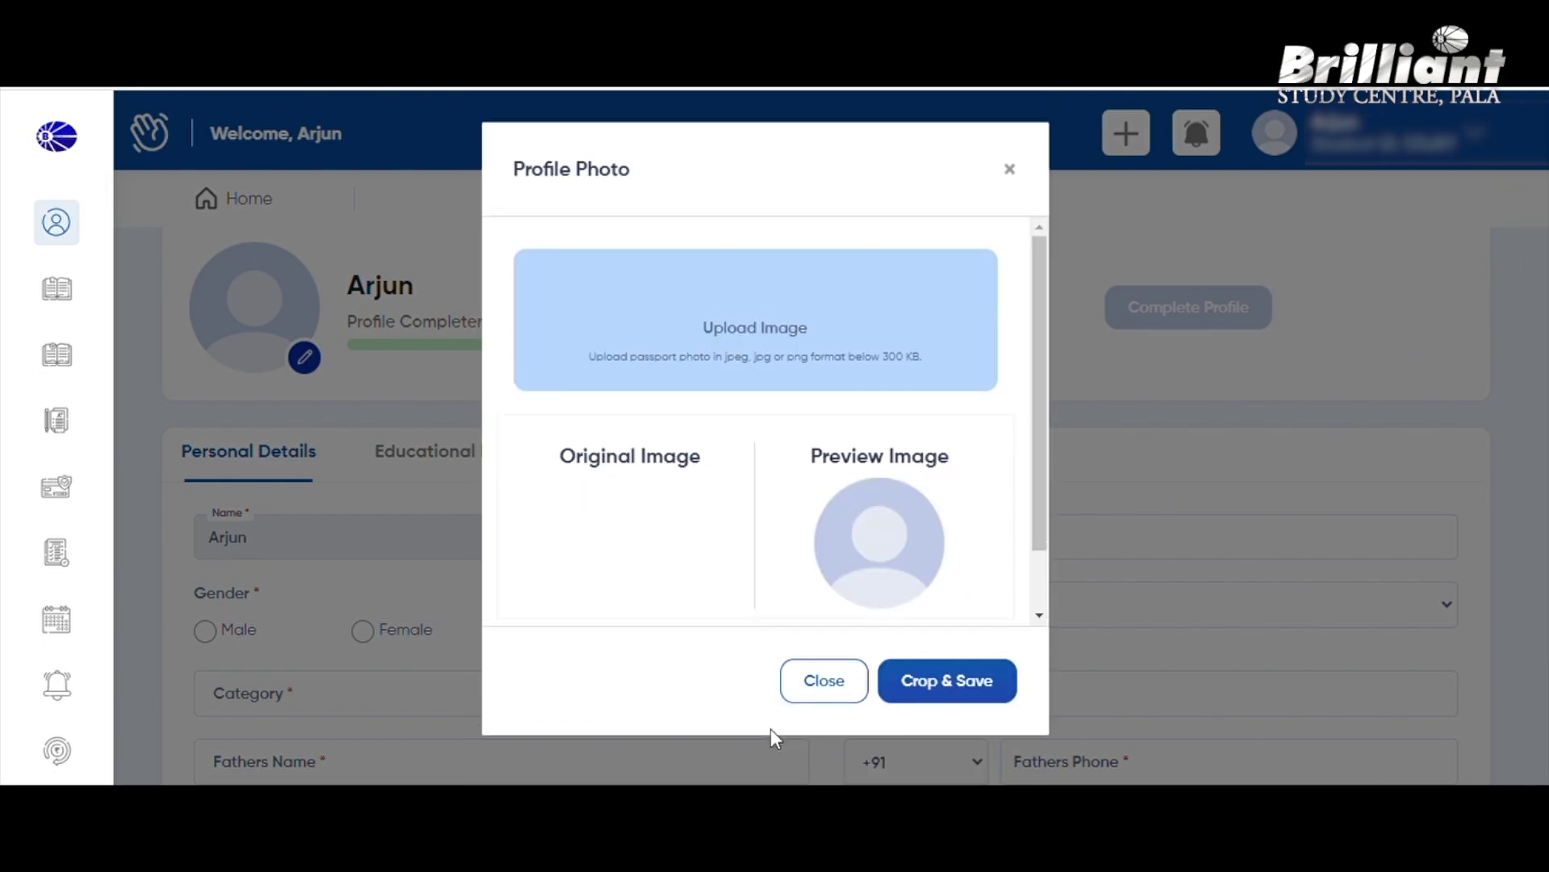
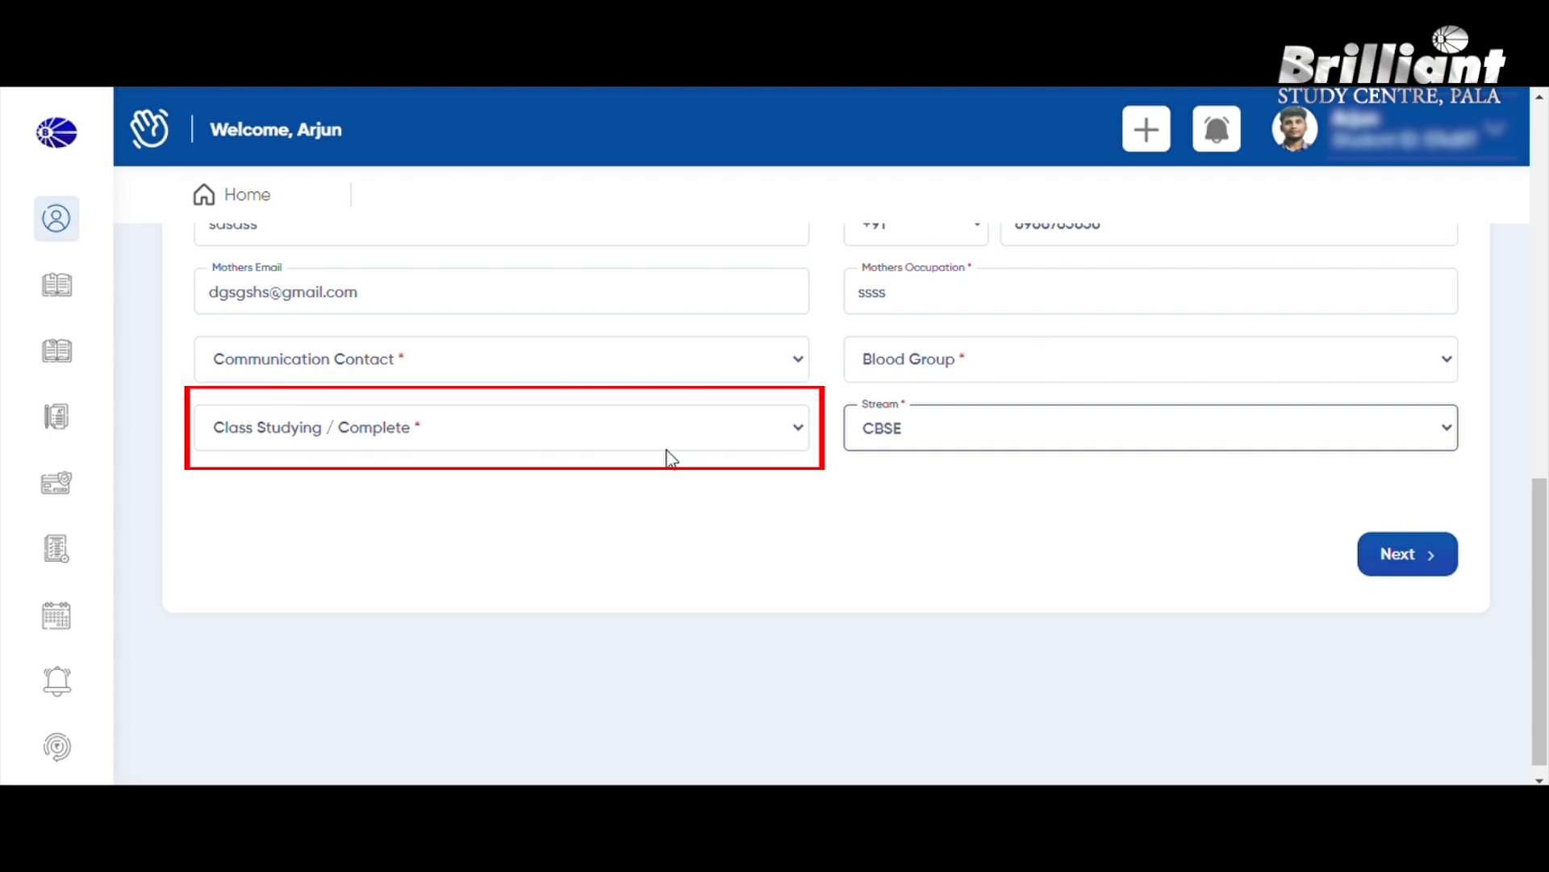
# - Select the Class Studying / Complete option, then advance to the empty Educational Details section
pyautogui.click(642, 436)
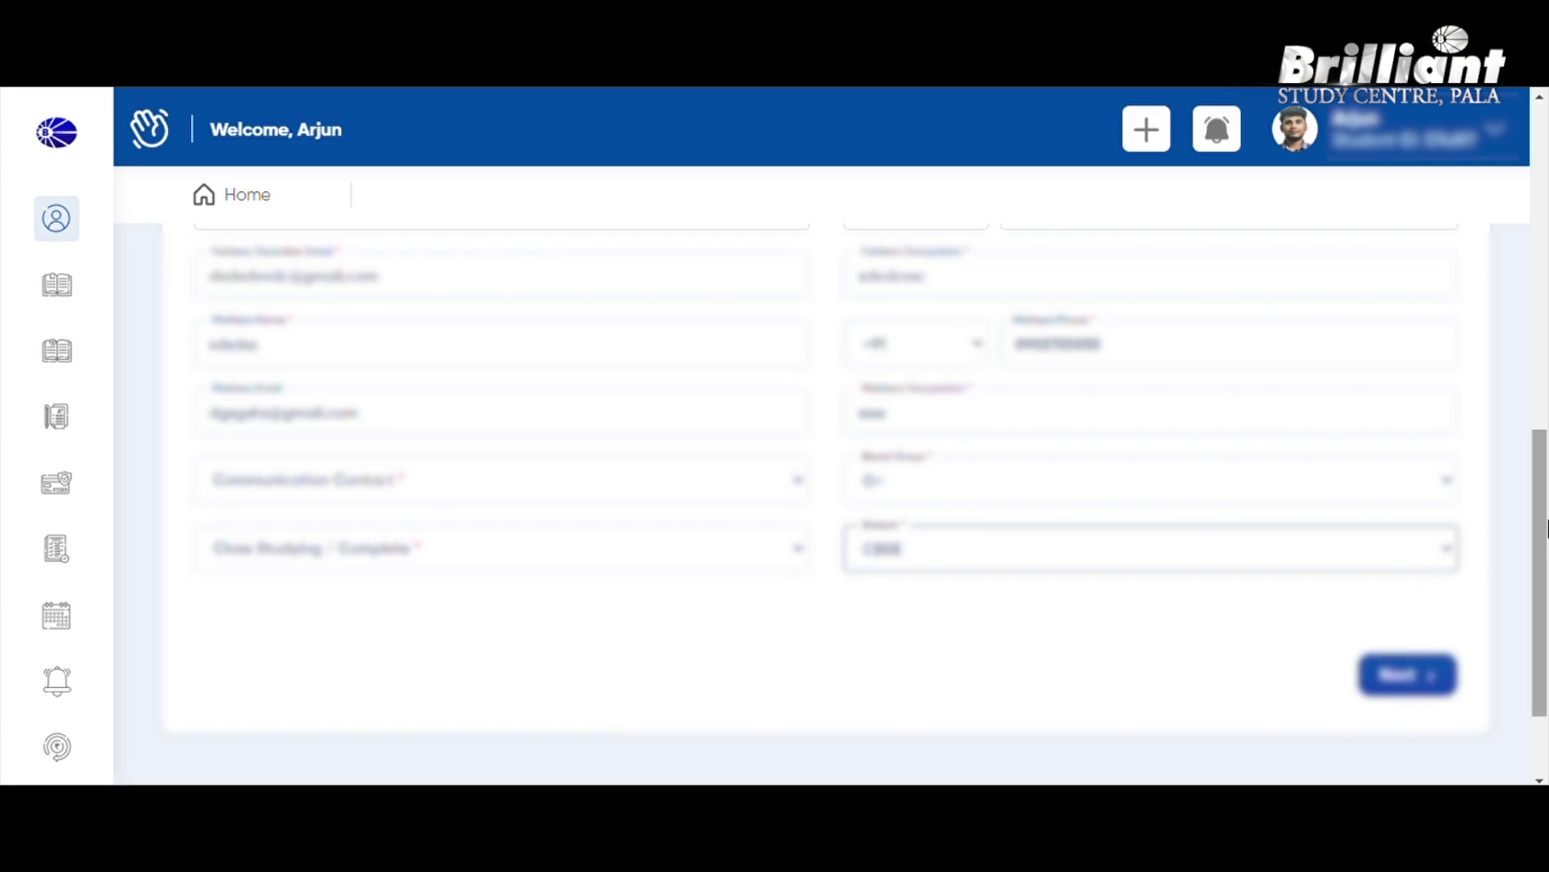
pyautogui.moveTo(1545, 528)
pyautogui.mouseDown()
pyautogui.moveTo(1545, 356)
pyautogui.moveTo(1546, 533)
pyautogui.mouseUp()
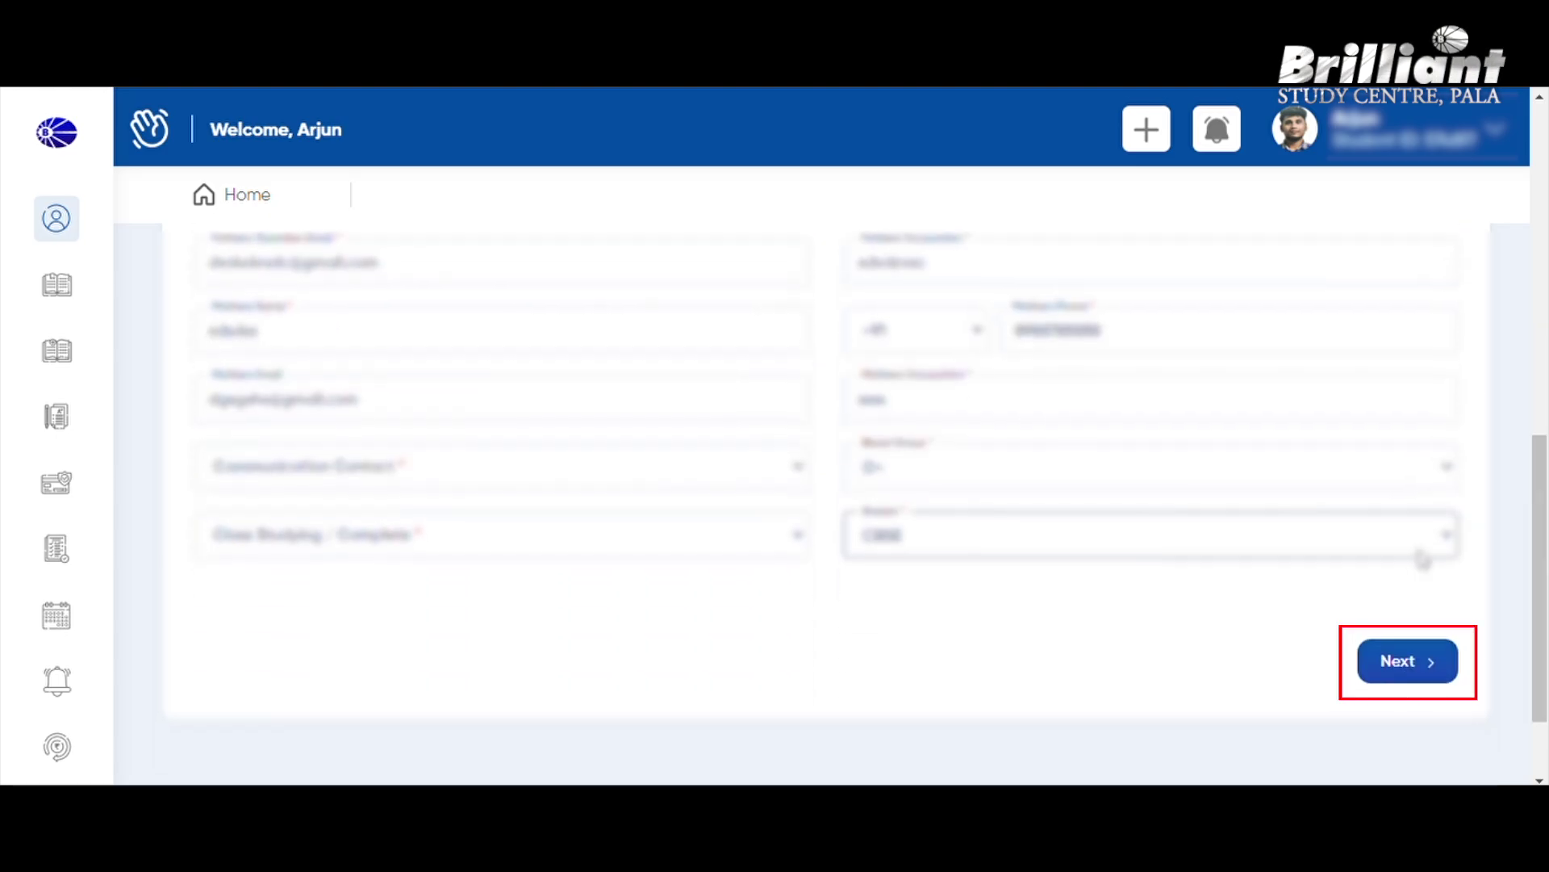
pyautogui.click(1383, 662)
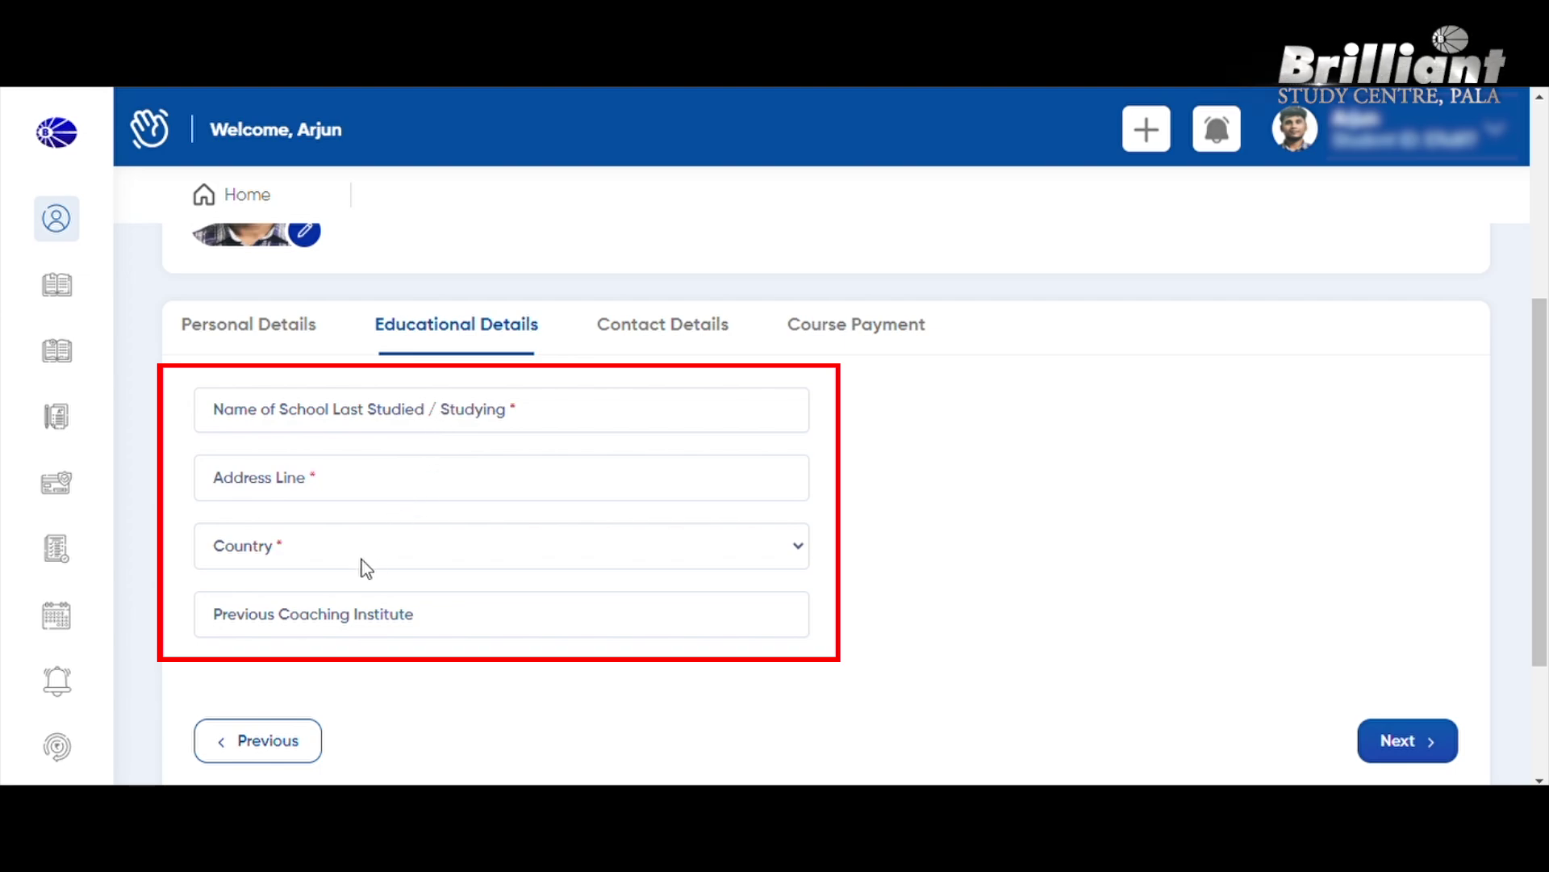
# - Enter school 'de paul', address 'kuravilangad' and country India, then continue to Contact Details
pyautogui.click(413, 408)
pyautogui.write('de paul')
pyautogui.click(401, 477)
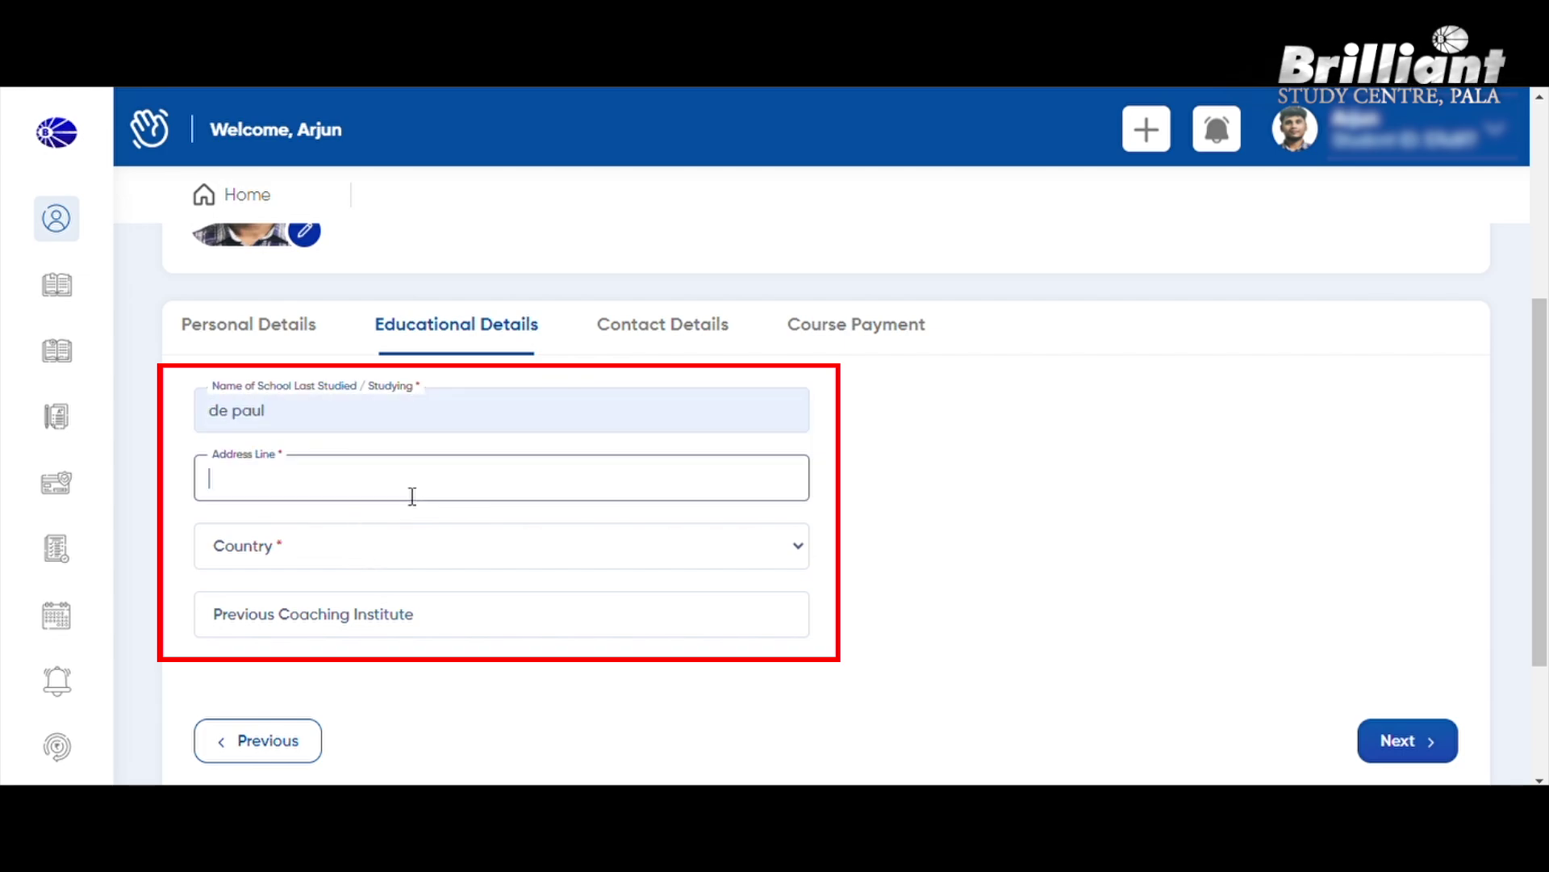
pyautogui.write('kuravilangad')
pyautogui.click(399, 544)
pyautogui.click(388, 611)
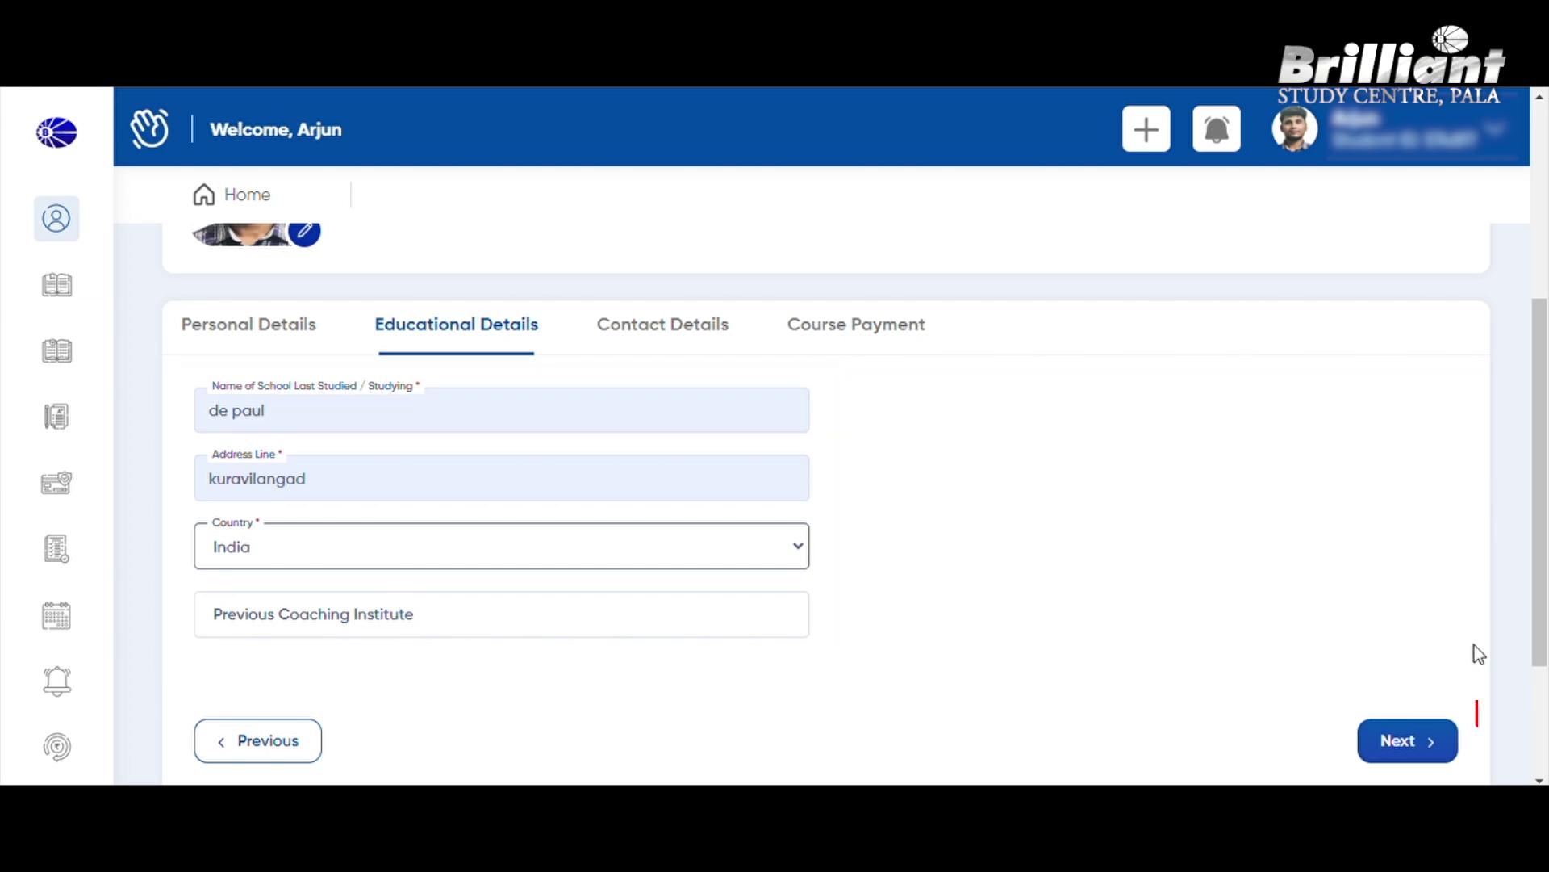
pyautogui.click(1414, 740)
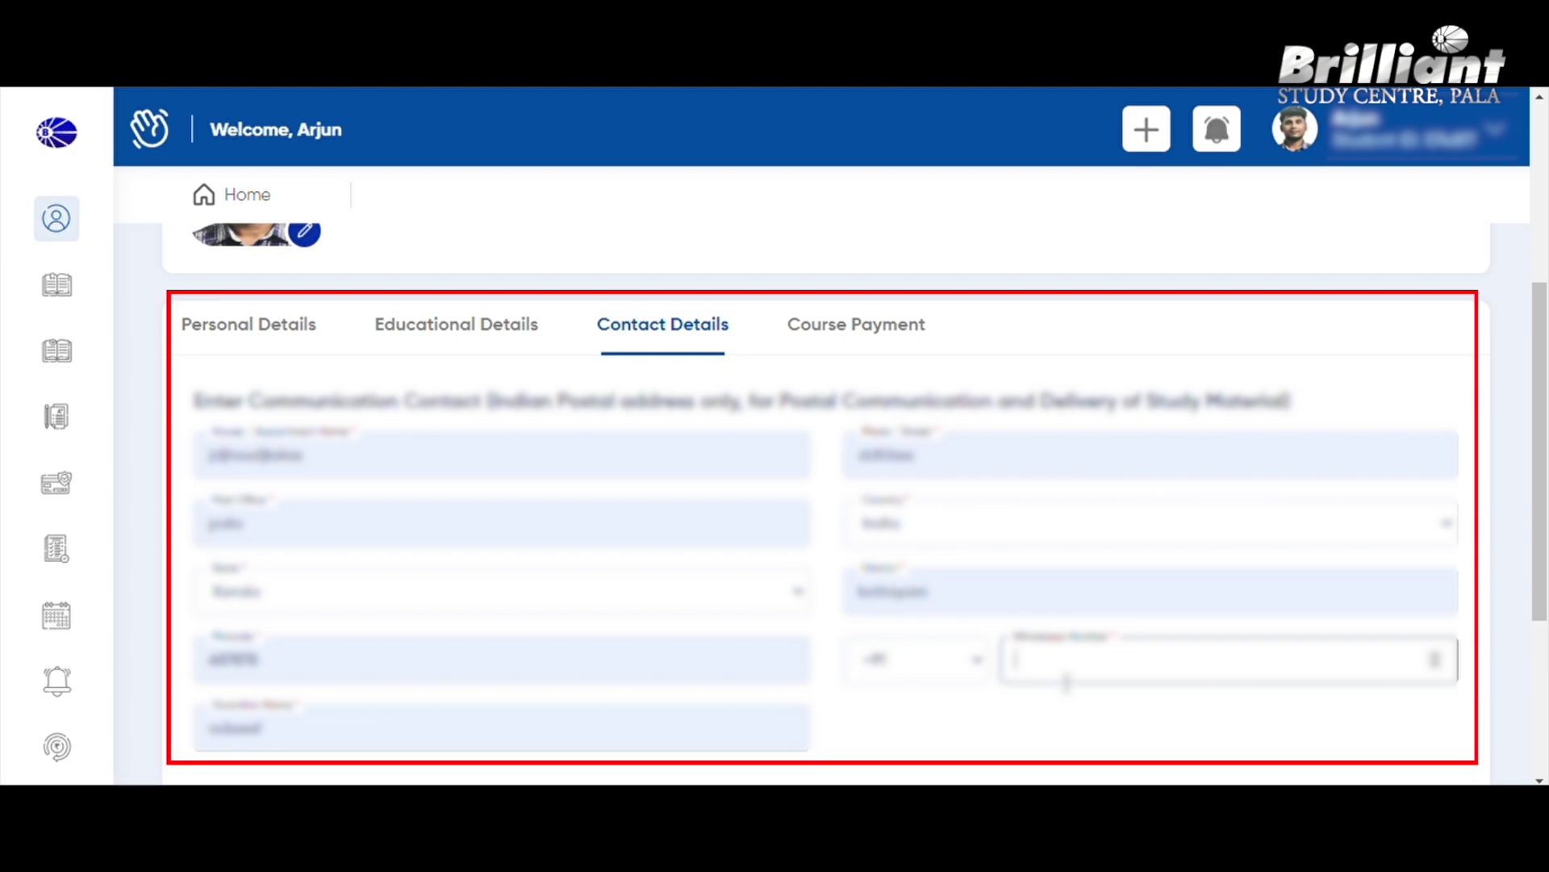
# - Leave Contact Details for Course Payment, showing fees 150 and 1950, total AED 2,100.00
pyautogui.scroll(-2, 1525, 487)
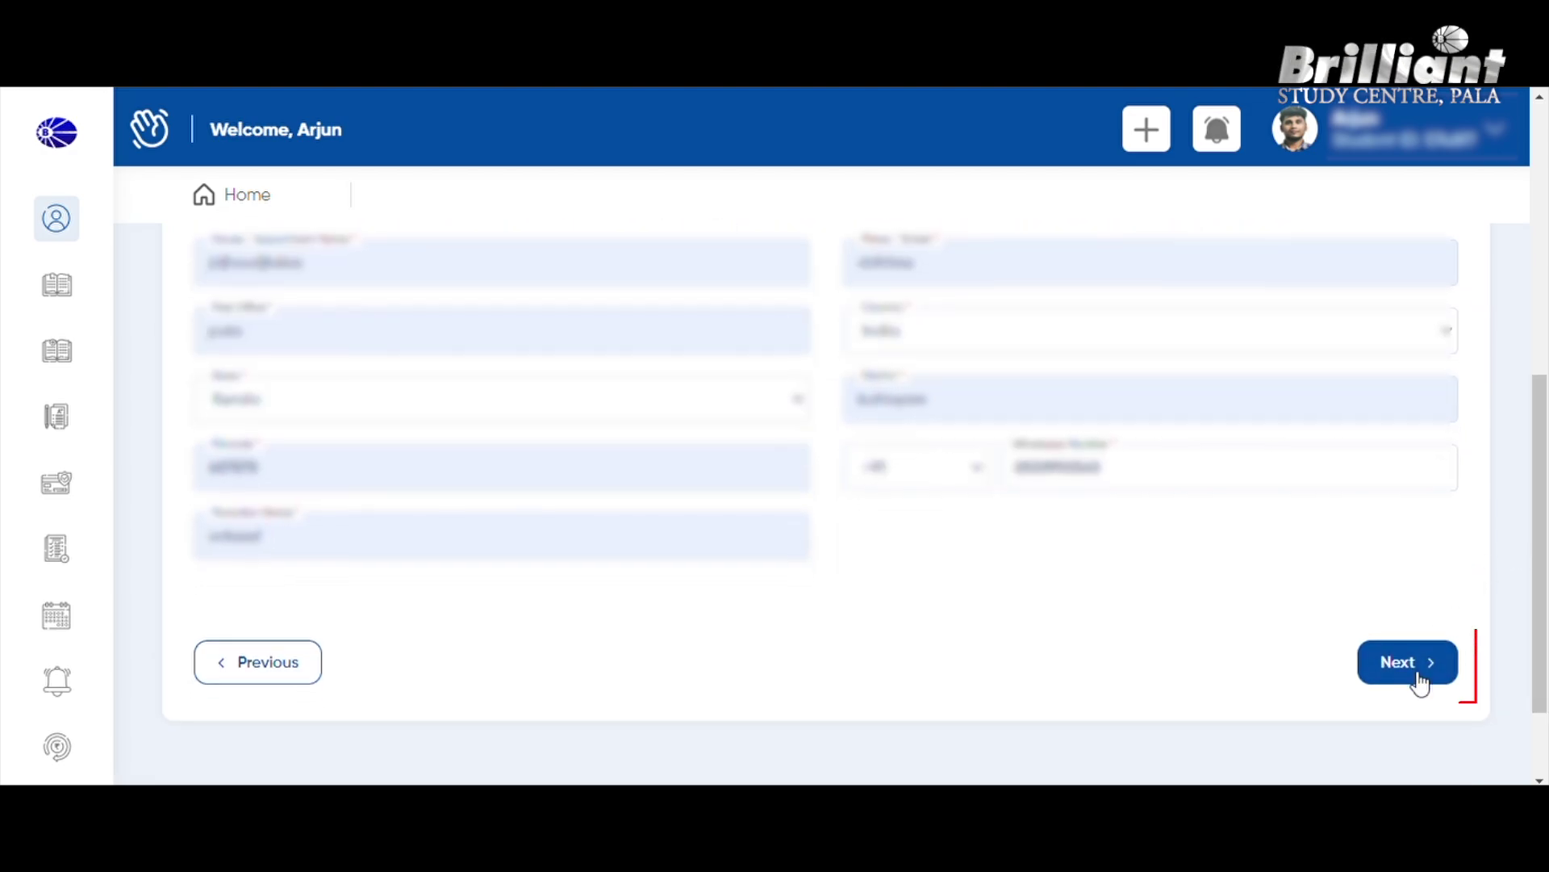
pyautogui.click(1419, 680)
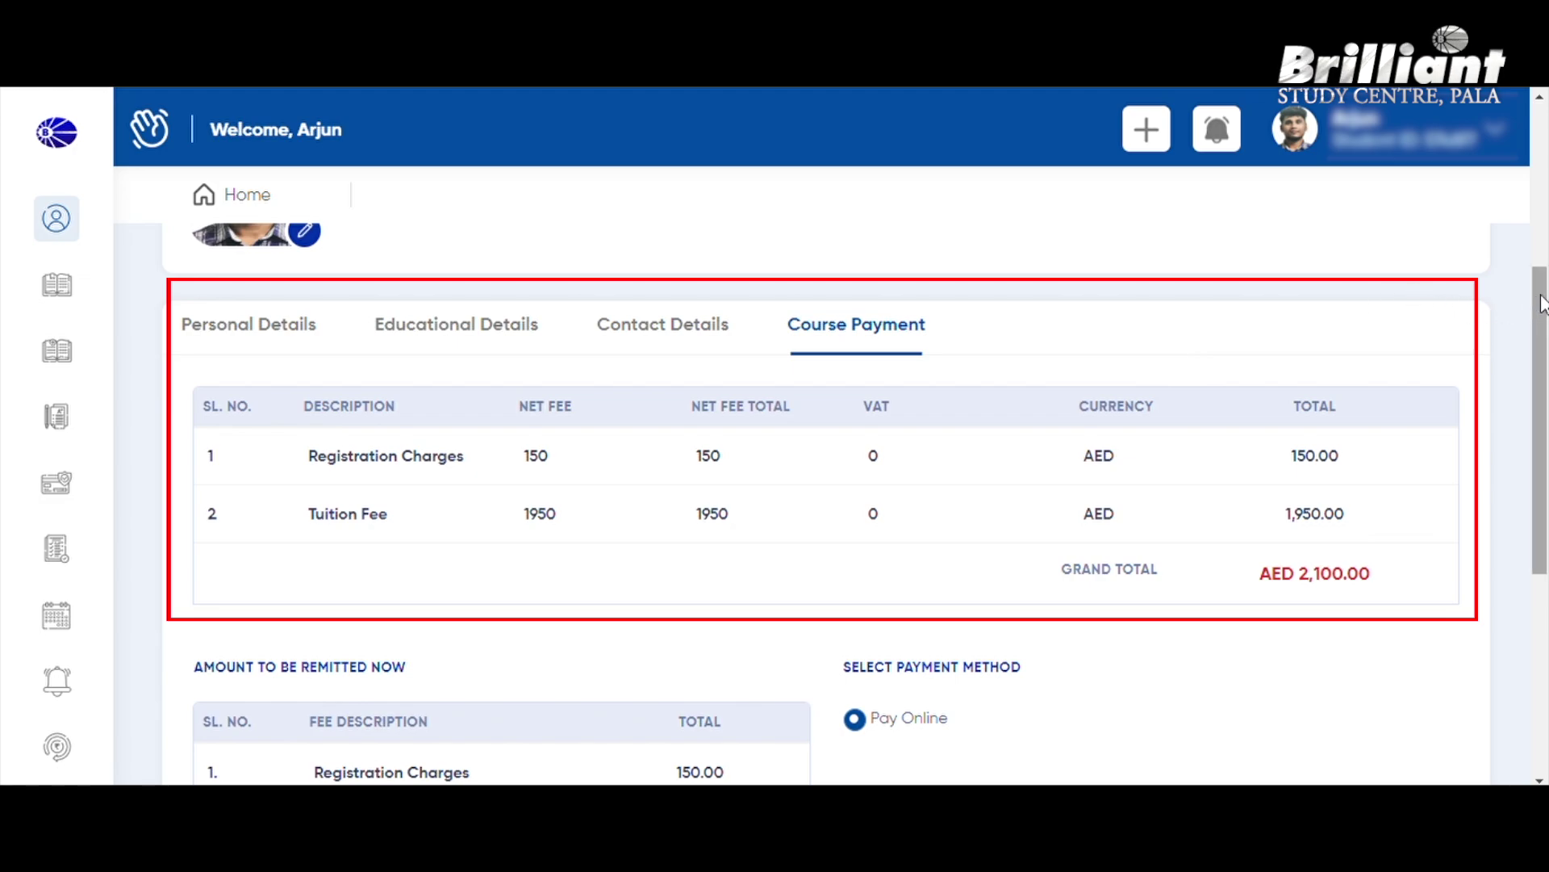
pyautogui.moveTo(1543, 305); pyautogui.dragTo(1543, 339)
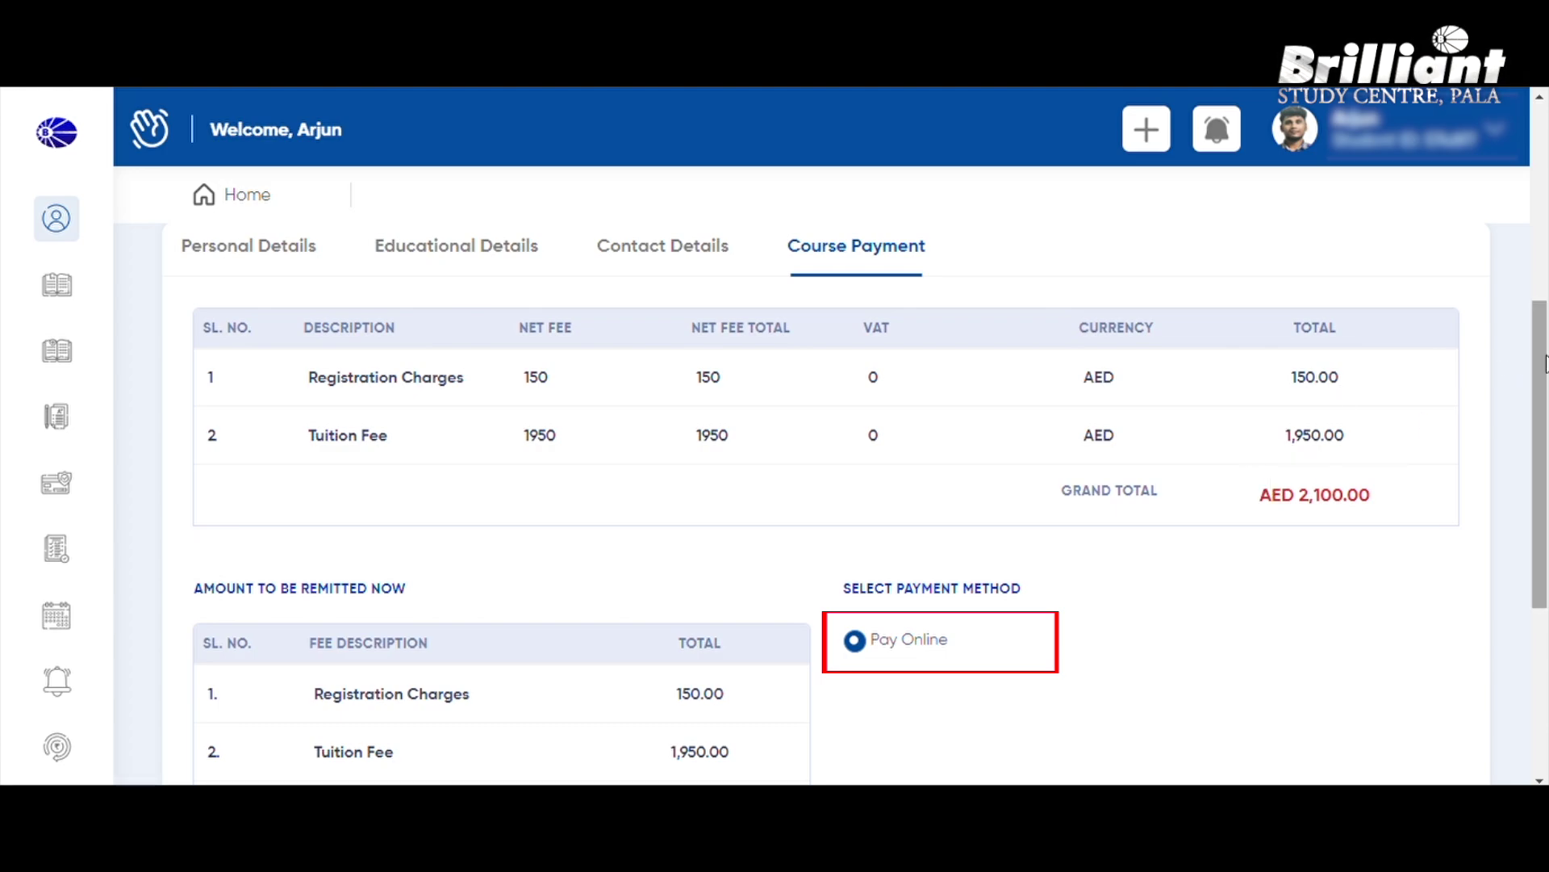
pyautogui.moveTo(1547, 363); pyautogui.dragTo(1547, 421)
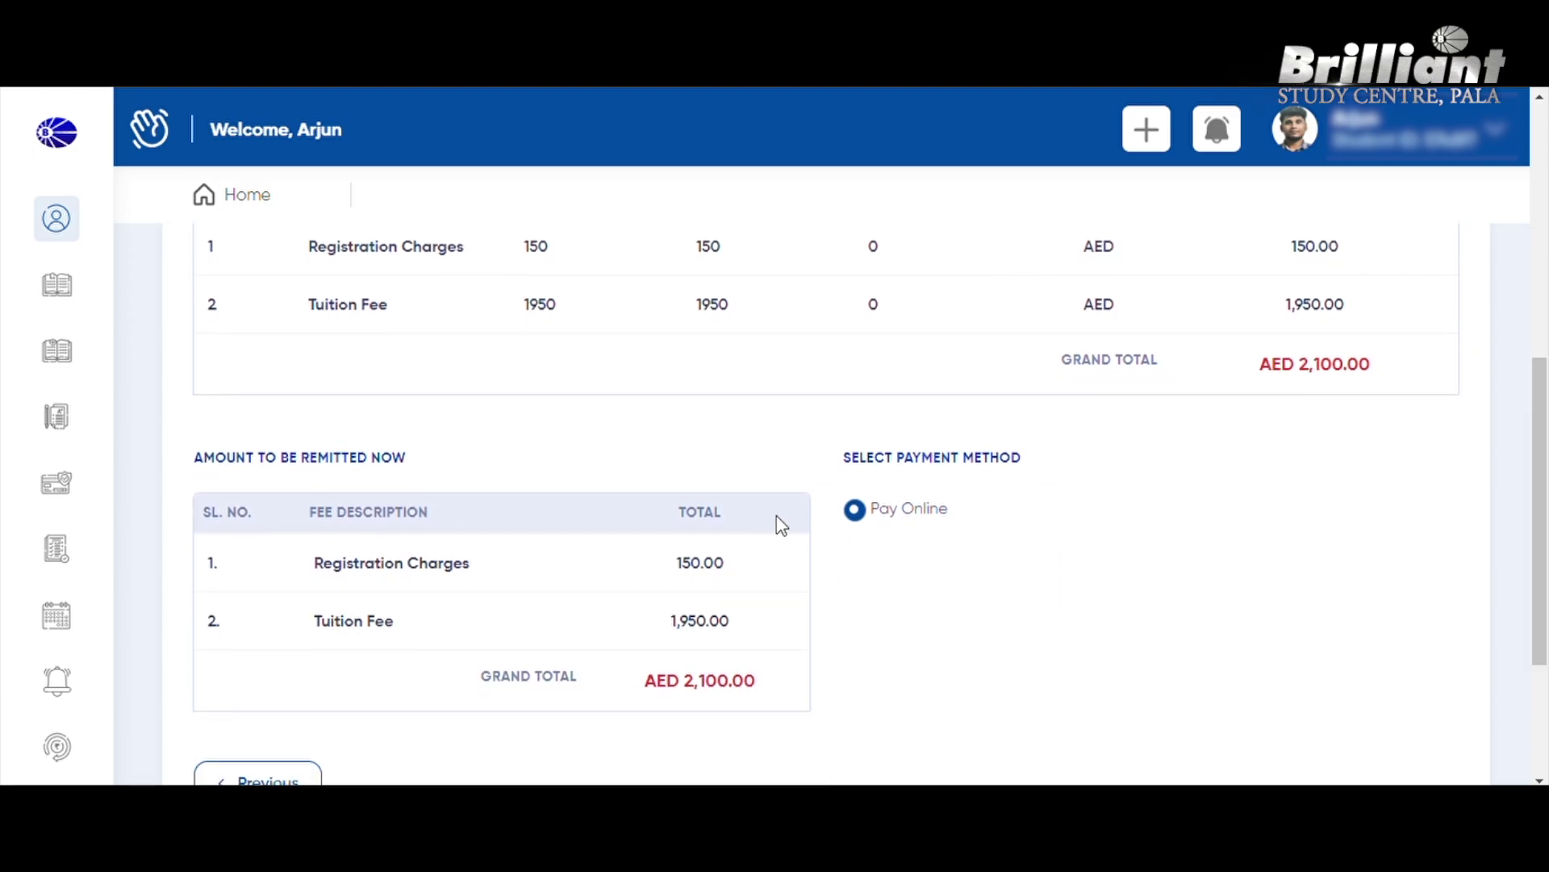